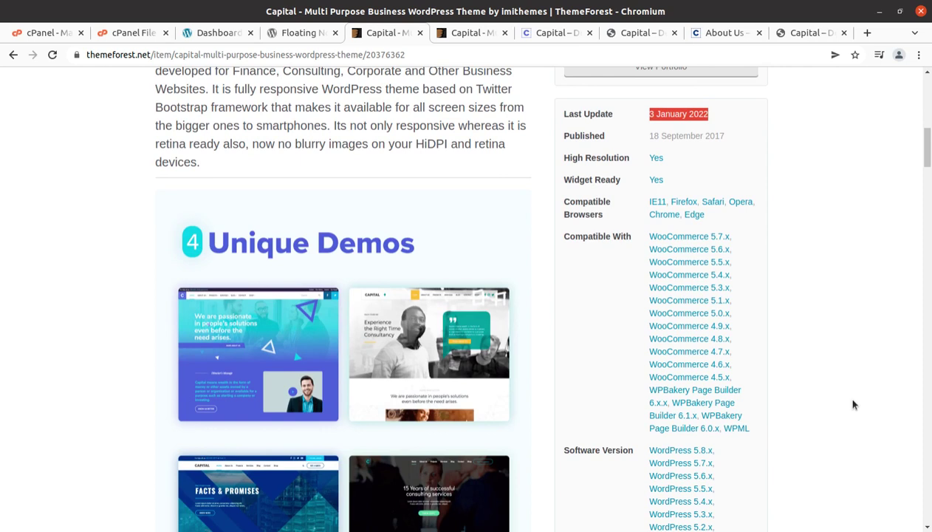
# Step: Review the Capital theme's ThemeForest description, covering its demos, compatibility details, header layouts, online shop and feature list
pyautogui.scroll(-1, 864, 404)
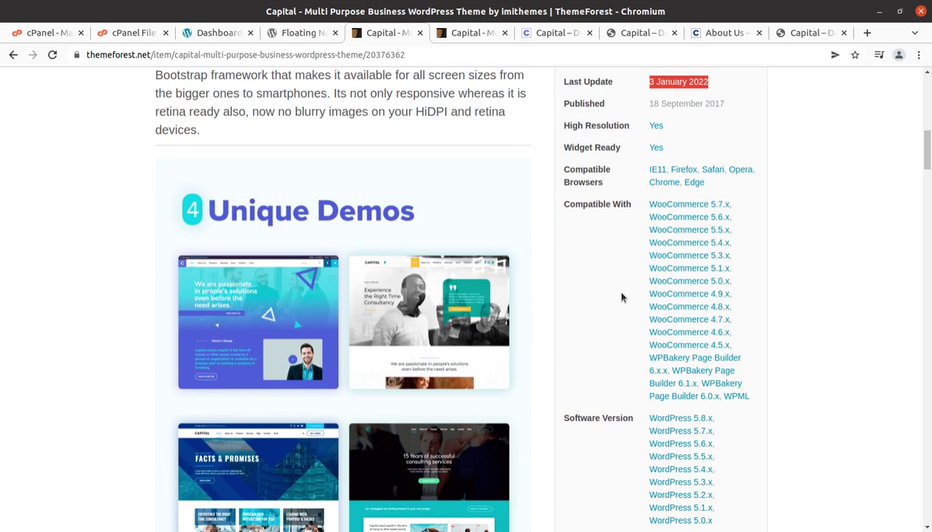
pyautogui.scroll(-3, 611, 301)
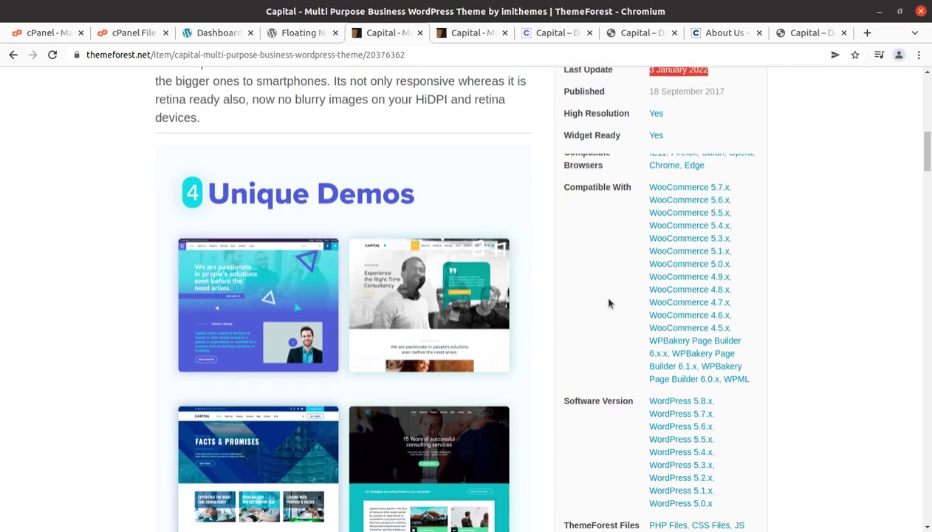
pyautogui.scroll(-5, 610, 301)
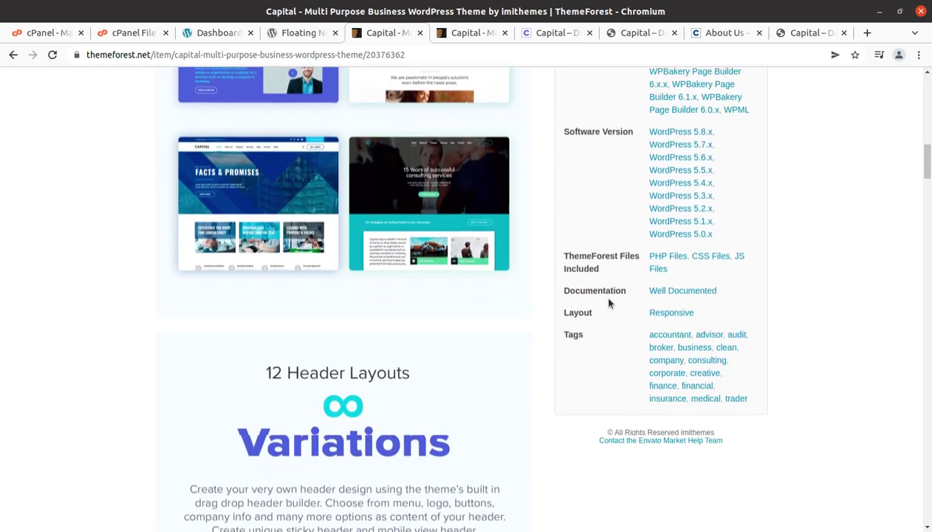
pyautogui.scroll(-2, 610, 303)
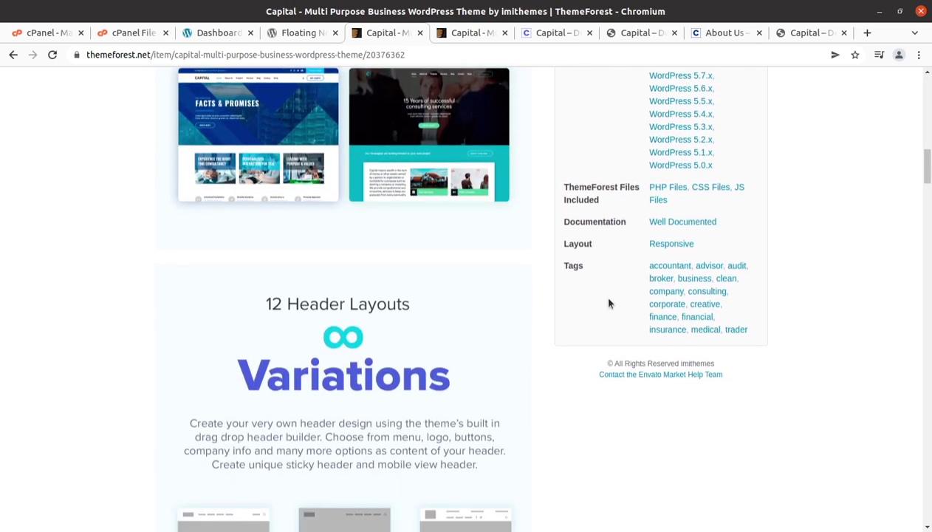
pyautogui.scroll(-2, 608, 304)
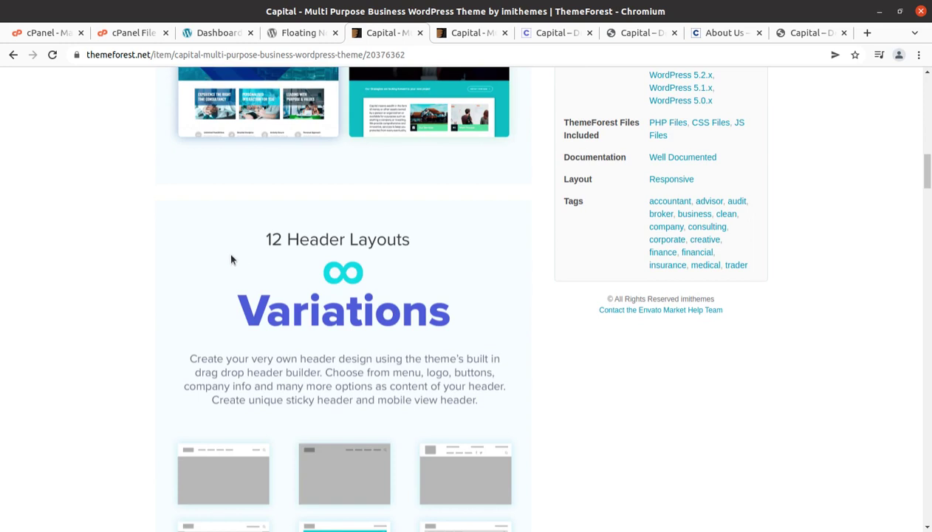
pyautogui.scroll(-8, 479, 311)
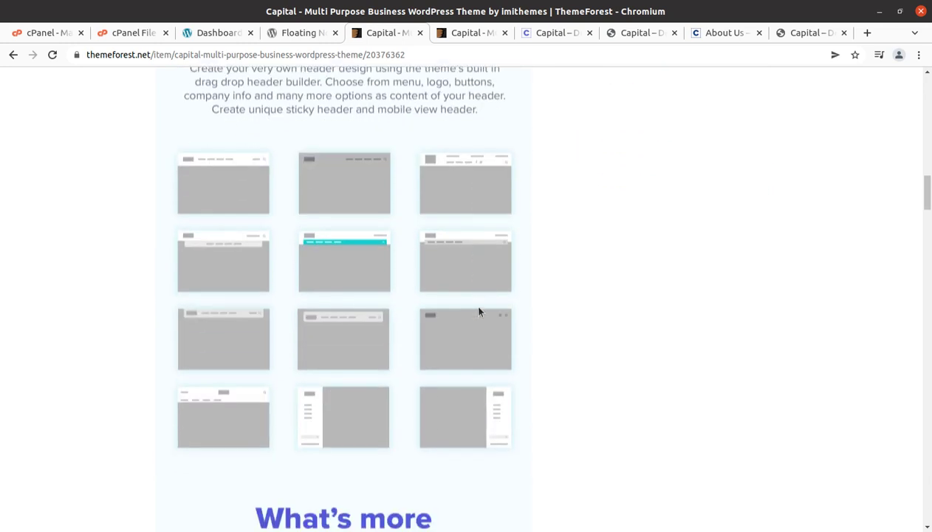
pyautogui.scroll(-16, 479, 312)
pyautogui.scroll(-1, 478, 311)
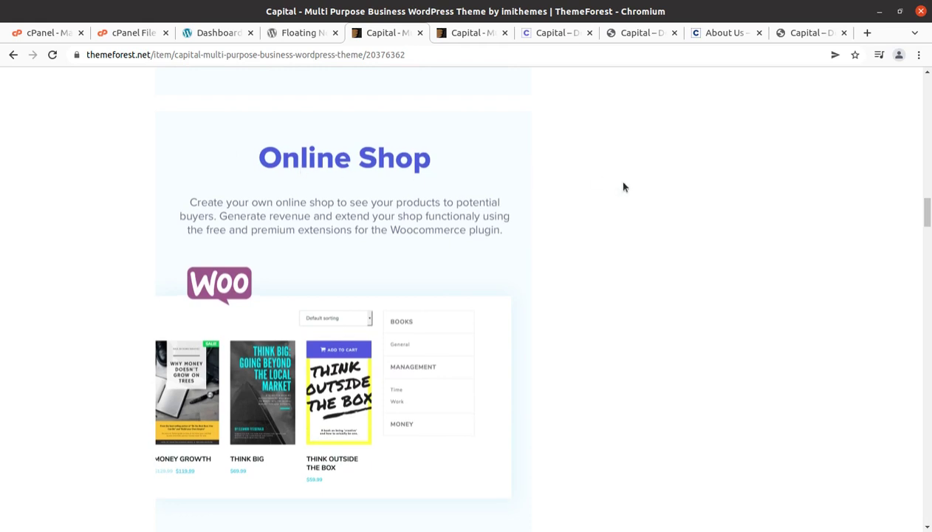
pyautogui.scroll(-14, 624, 187)
pyautogui.scroll(-18, 623, 187)
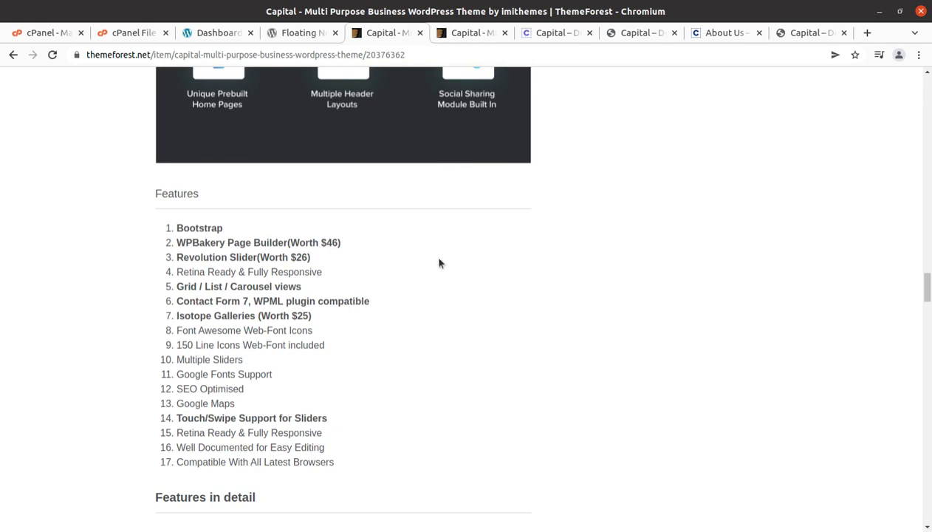
pyautogui.scroll(2, 439, 263)
pyautogui.scroll(16, 439, 263)
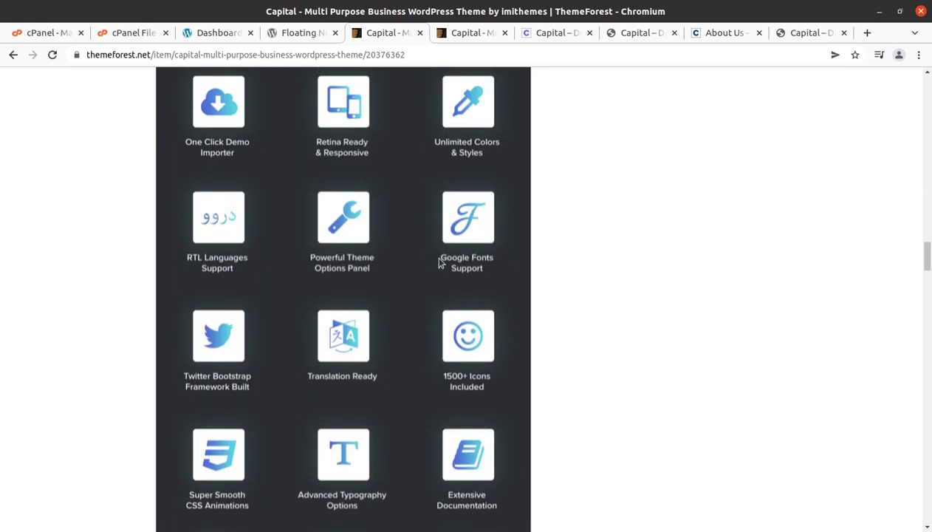
pyautogui.scroll(20, 439, 263)
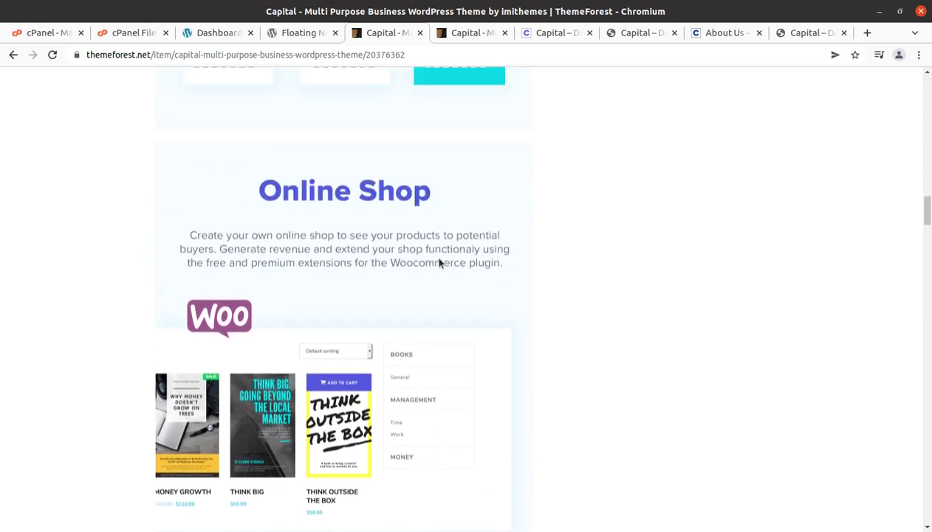
pyautogui.scroll(15, 438, 263)
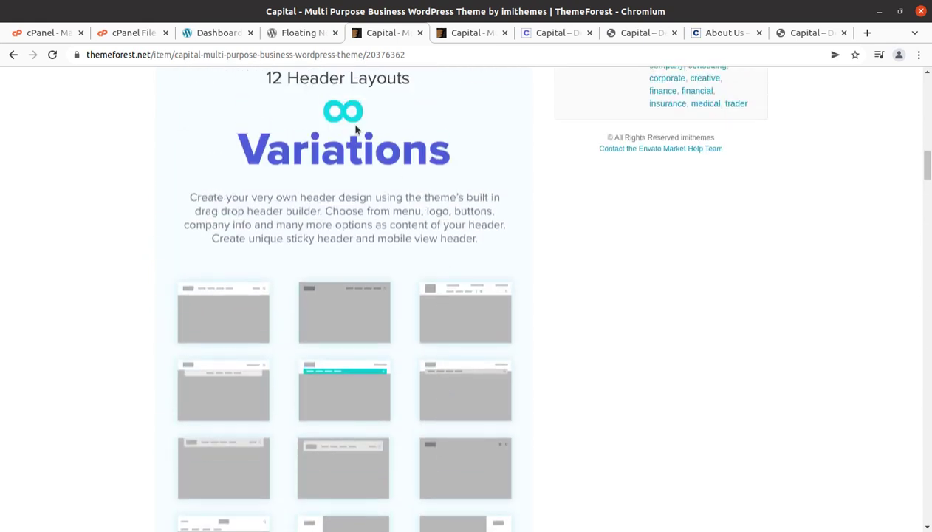
# Step: Switch to the WordPress dashboard and check the WordPress version and active theme in the At a Glance section
pyautogui.click(217, 33)
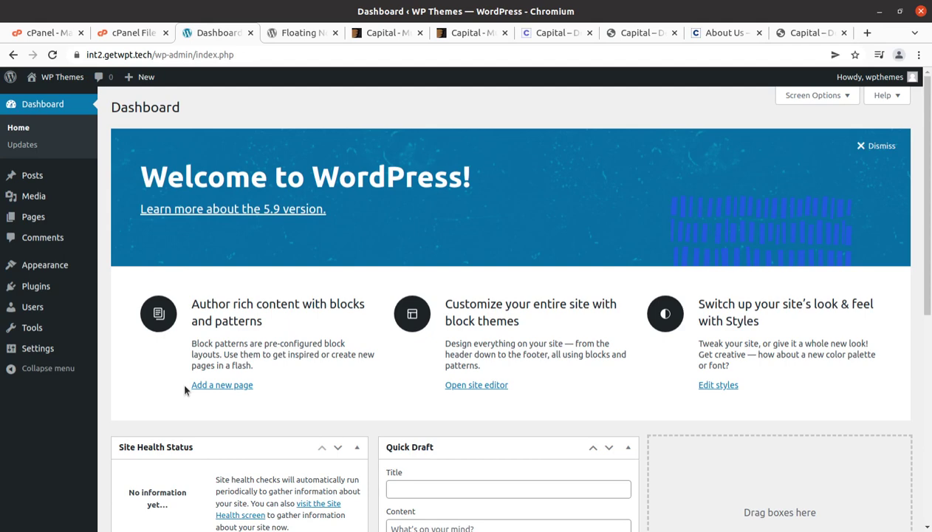
pyautogui.scroll(-4, 119, 306)
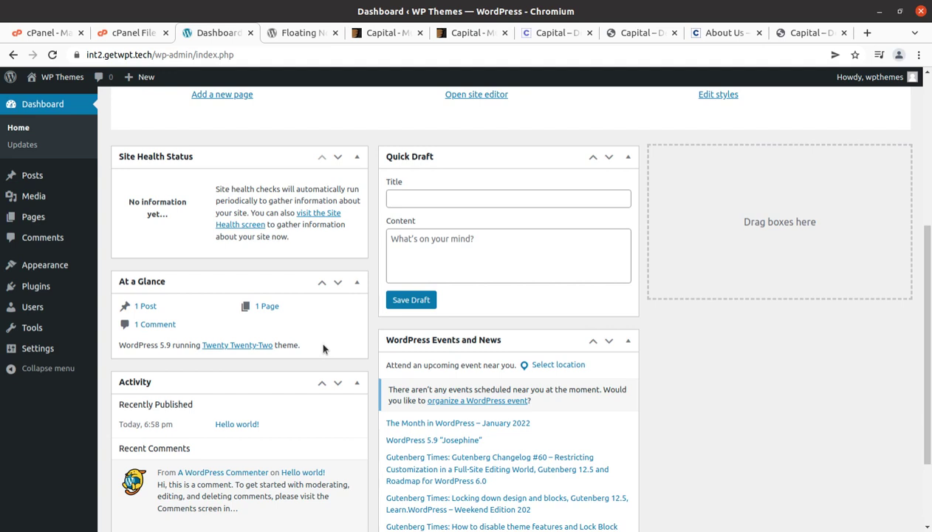
pyautogui.scroll(-2, 323, 348)
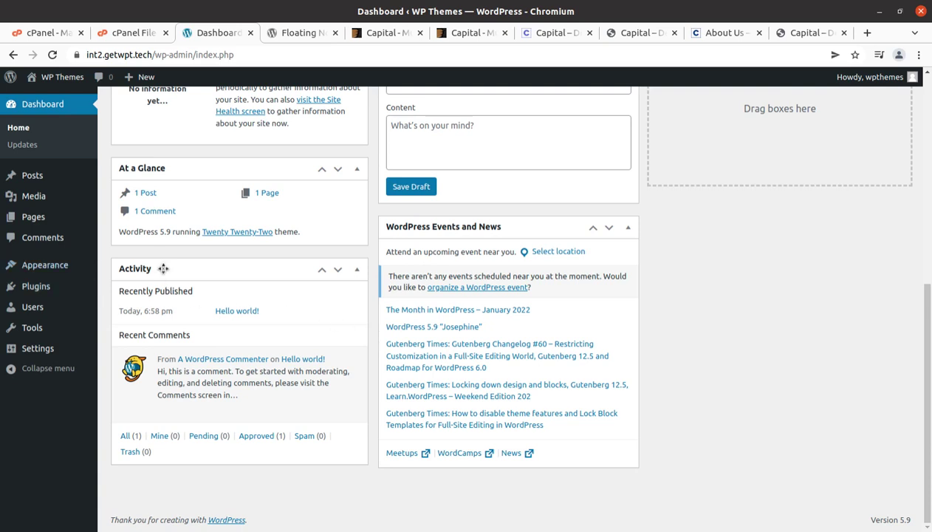
pyautogui.moveTo(117, 233); pyautogui.dragTo(189, 241)
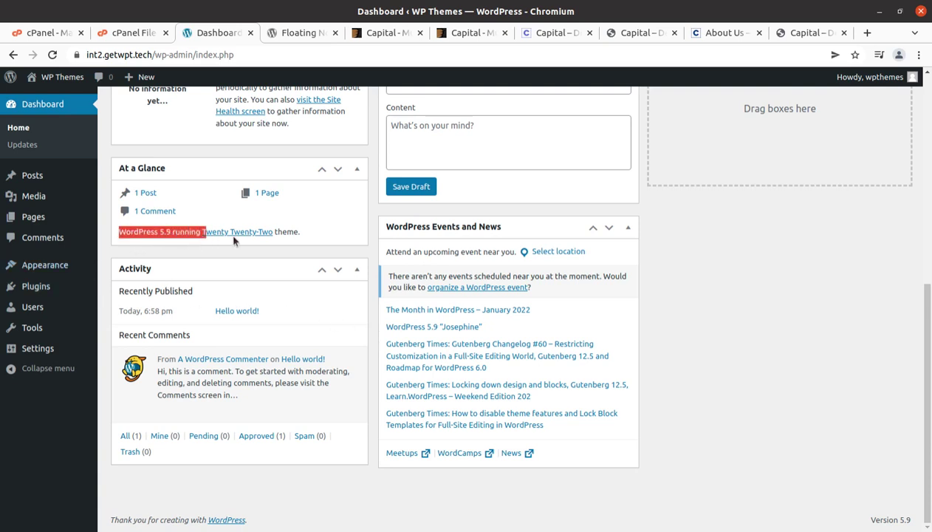
pyautogui.moveTo(323, 235); pyautogui.dragTo(196, 231)
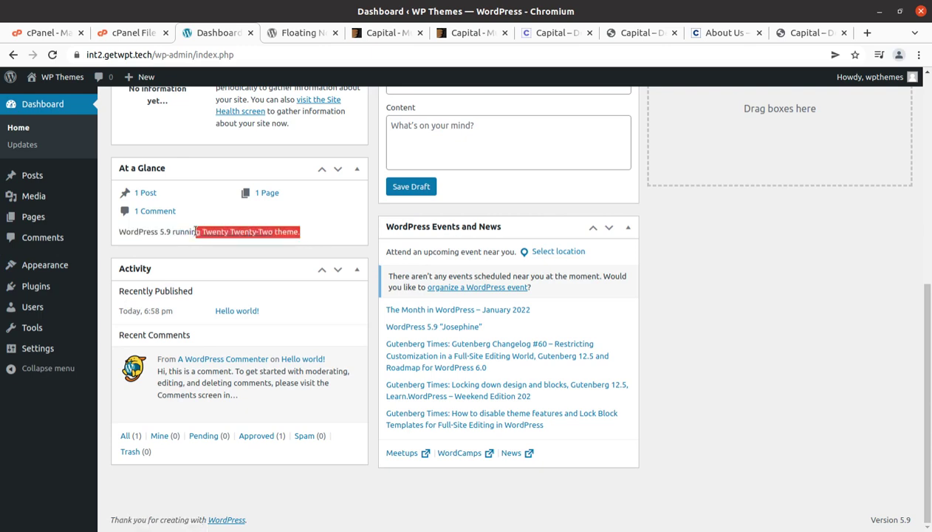
pyautogui.scroll(5, 208, 294)
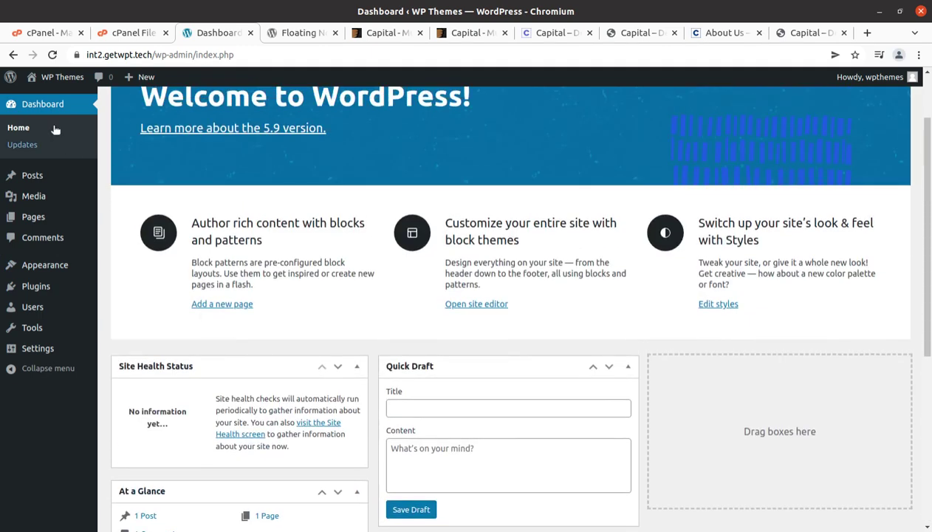
# Step: Switch to the file manager, inspect the Demo1 files and demo folders inside Demo Content, and return to the Capital_v2.1 folder
pyautogui.click(2, 18)
pyautogui.doubleClick(171, 74)
pyautogui.doubleClick(173, 74)
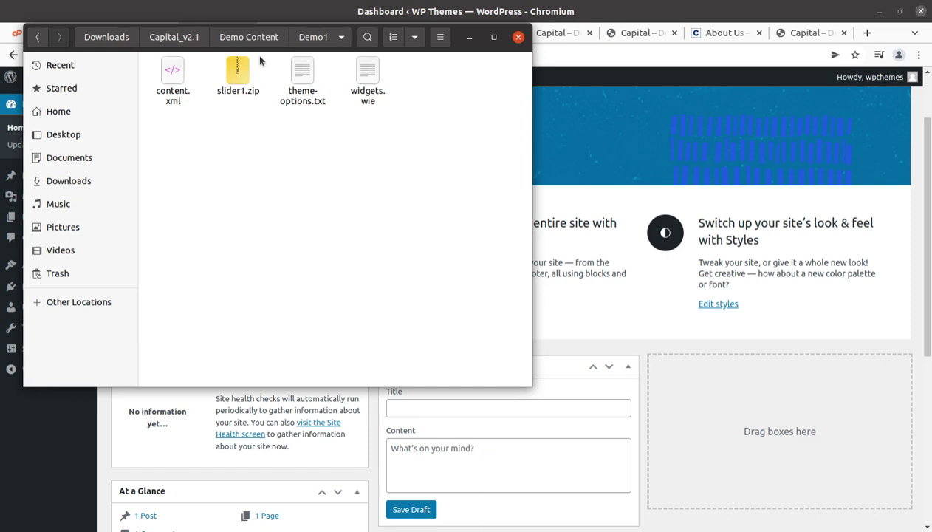
pyautogui.click(241, 41)
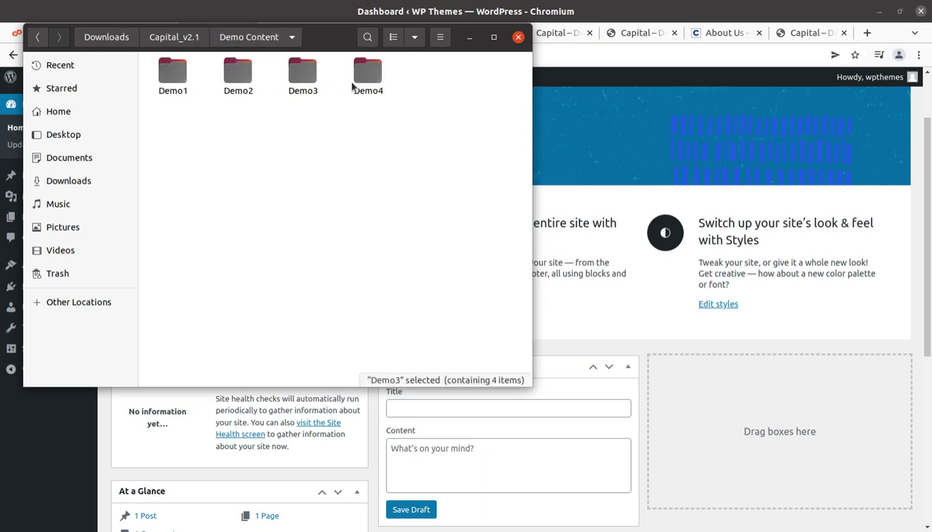
pyautogui.click(189, 38)
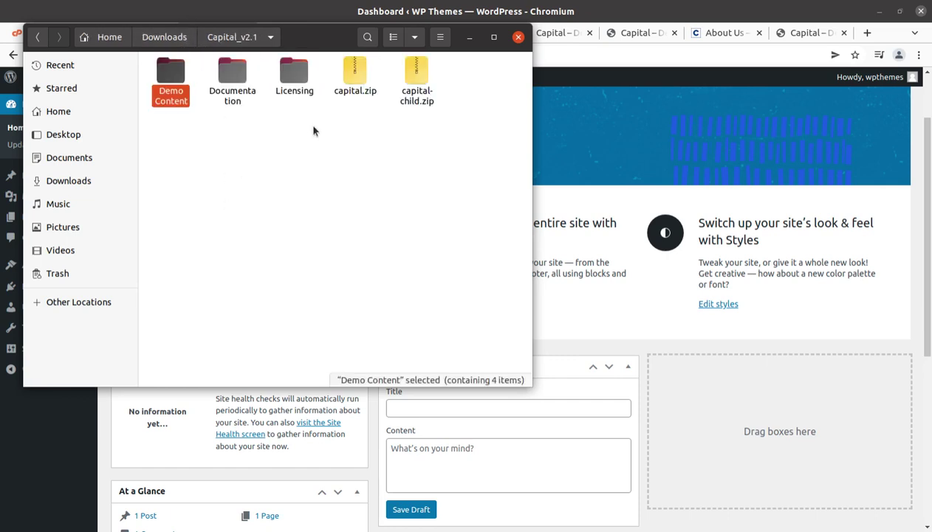
# Step: Examine capital.zip, capital-child.zip, Licensing and Documentation in the Capital_v2.1 package, and minimize the file manager
pyautogui.click(355, 78)
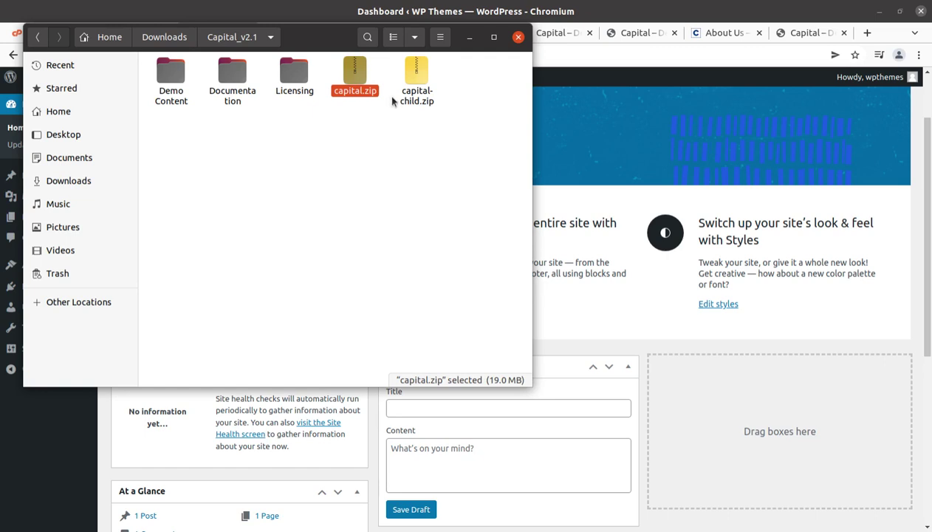
pyautogui.click(415, 81)
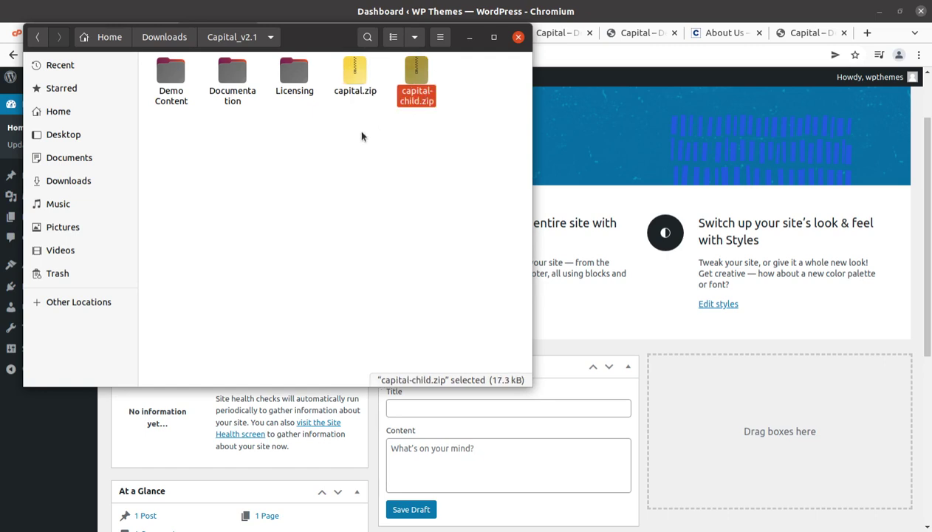
pyautogui.click(297, 80)
pyautogui.click(232, 79)
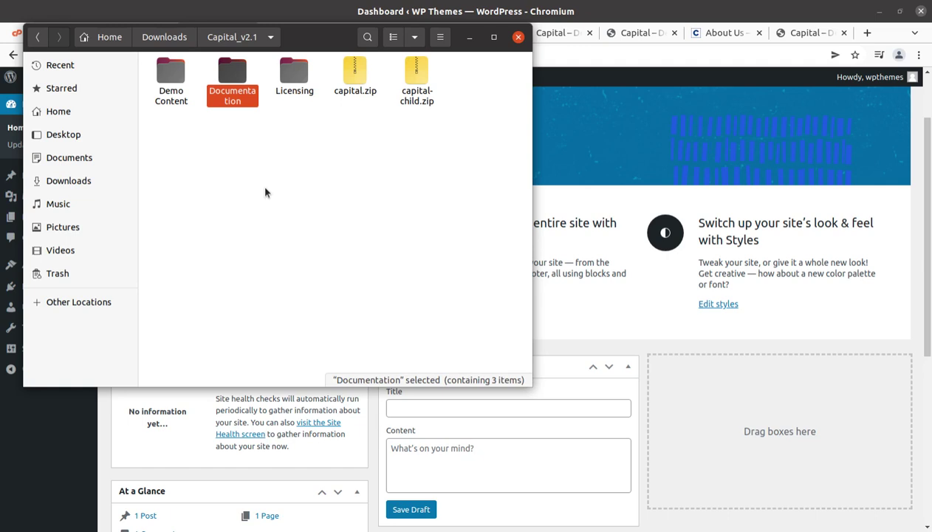
pyautogui.click(468, 42)
# Step: Open the WordPress theme upload form for installing a theme from a .zip file
pyautogui.scroll(2, 196, 327)
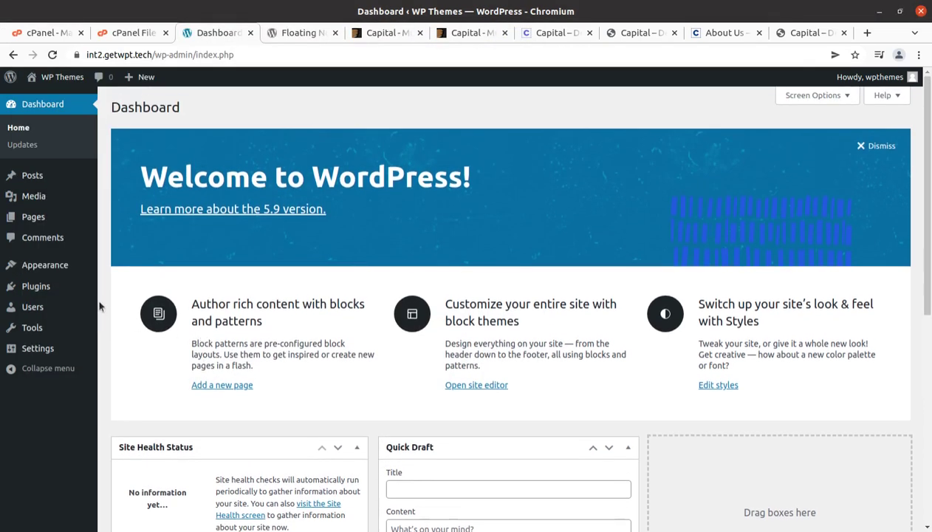
pyautogui.moveTo(57, 266)
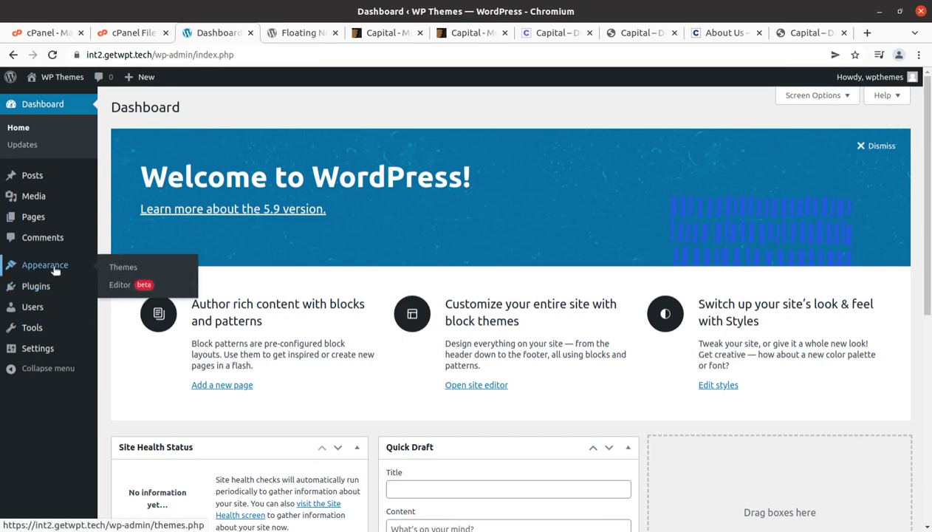
pyautogui.click(123, 270)
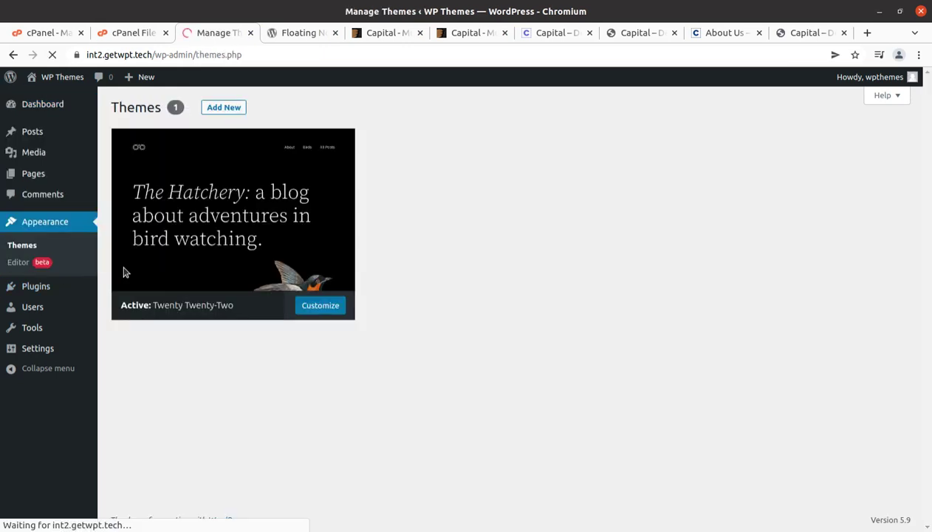
pyautogui.scroll(2, 405, 382)
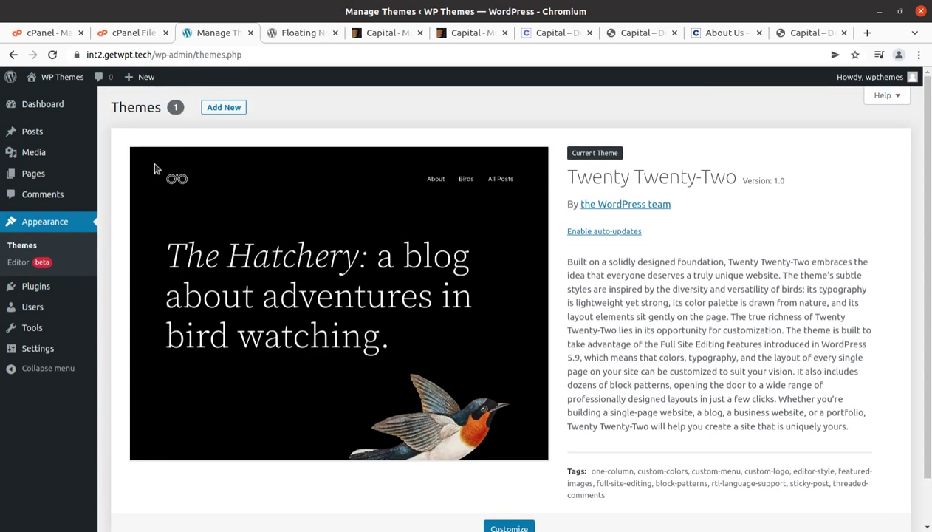
pyautogui.click(229, 110)
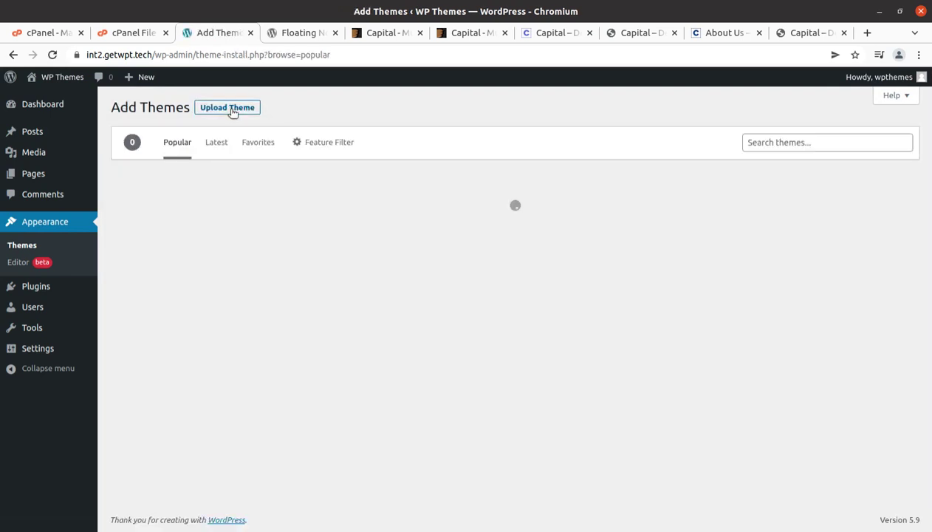
pyautogui.click(231, 111)
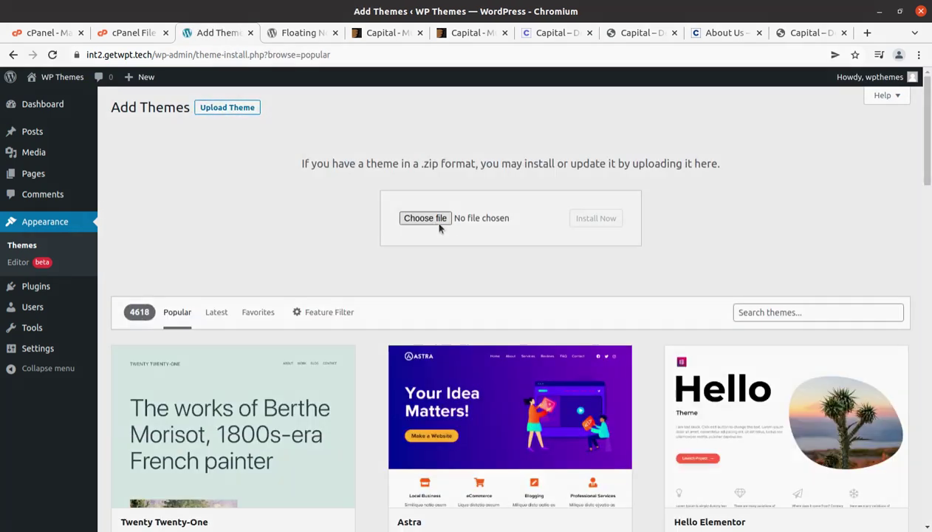
pyautogui.click(439, 221)
pyautogui.doubleClick(283, 81)
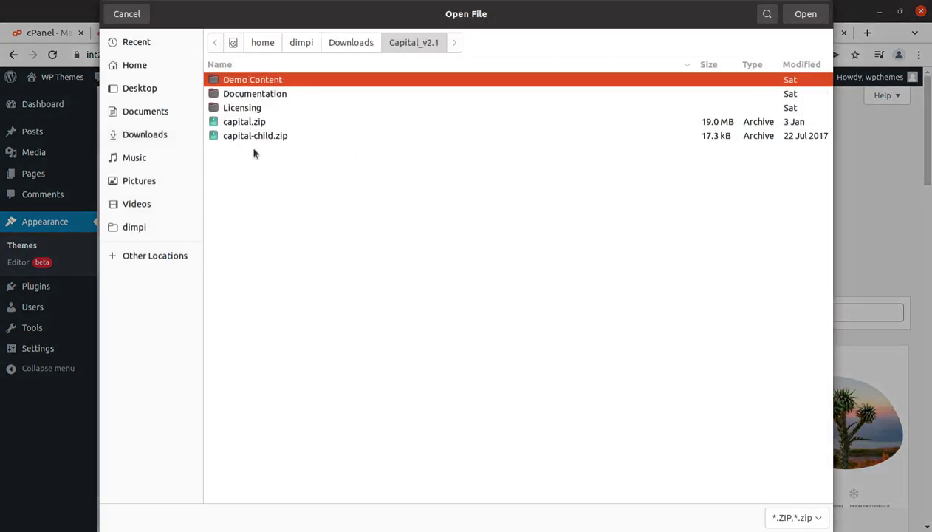
pyautogui.click(250, 123)
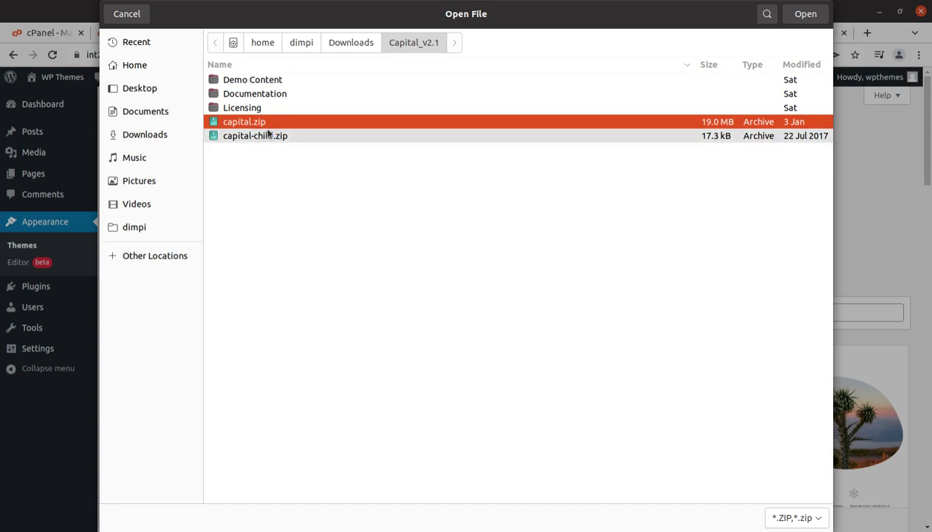
pyautogui.click(127, 14)
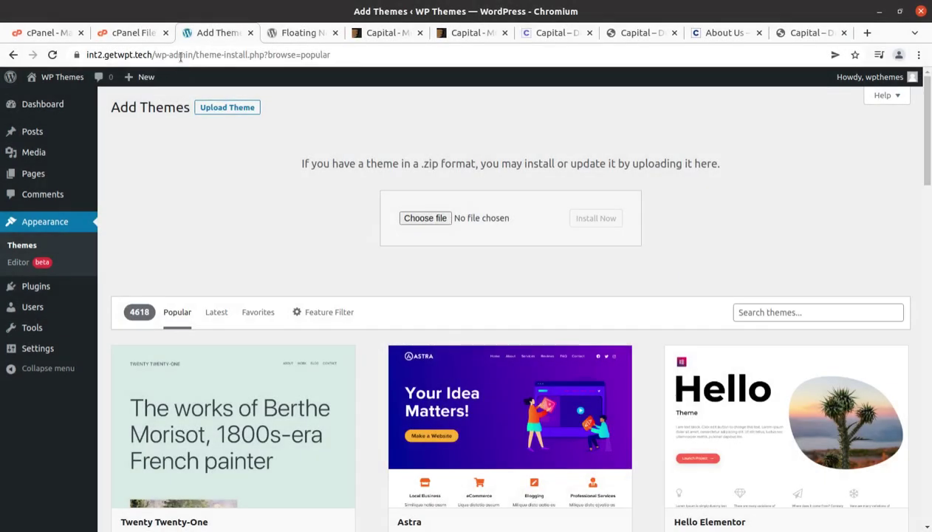
# Step: Switch to cPanel File Manager, collapse the folder tree, and open the file upload page for int2.getwpt.tech/wp-content/themes
pyautogui.click(142, 32)
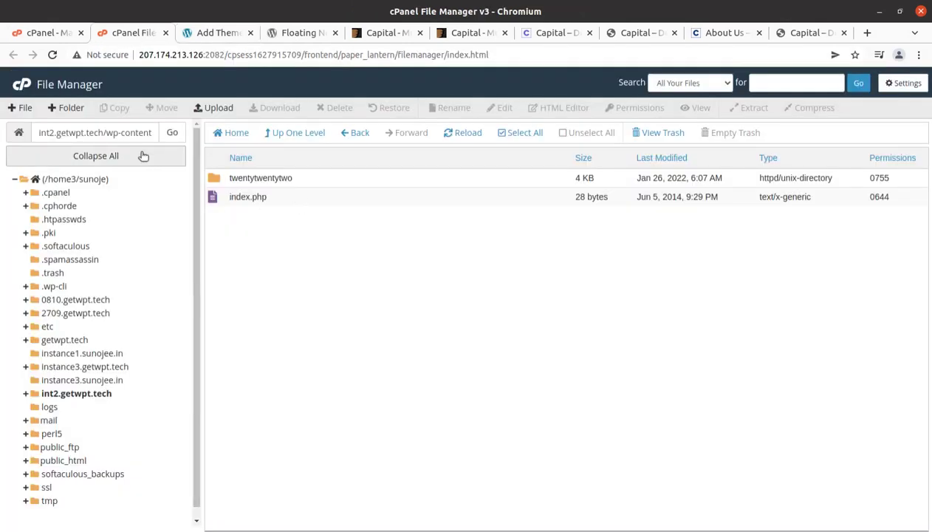
pyautogui.click(166, 156)
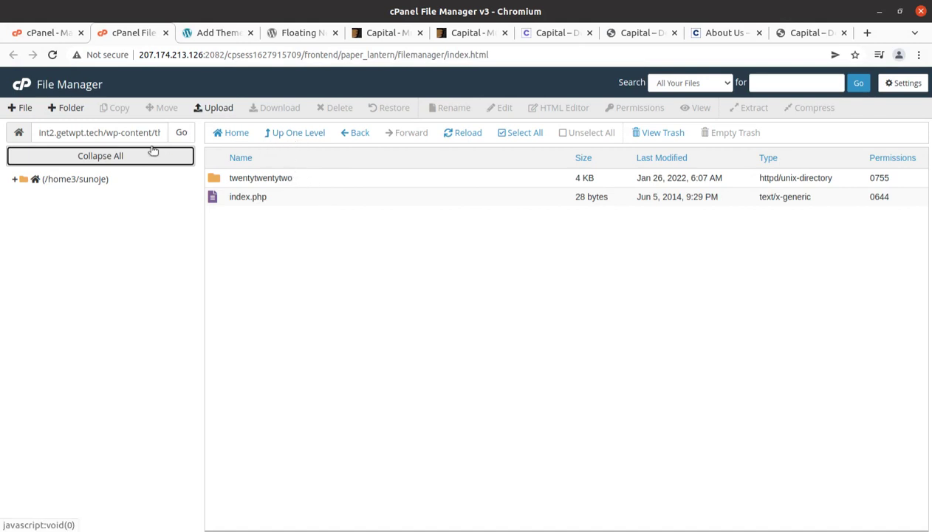
pyautogui.moveTo(107, 132); pyautogui.dragTo(160, 132)
pyautogui.click(217, 108)
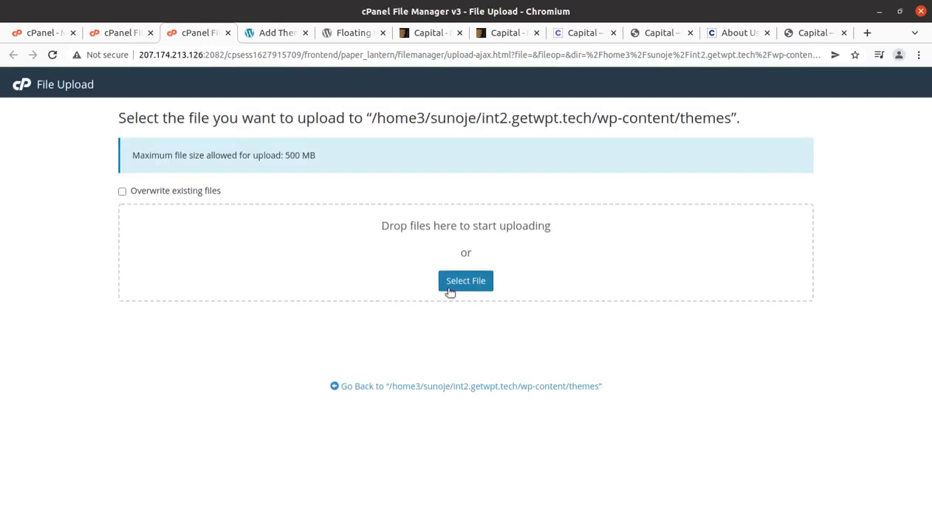
# Step: Upload capital.zip from the Capital_v2.1 folder to the wp-content/themes directory
pyautogui.click(445, 288)
pyautogui.doubleClick(260, 88)
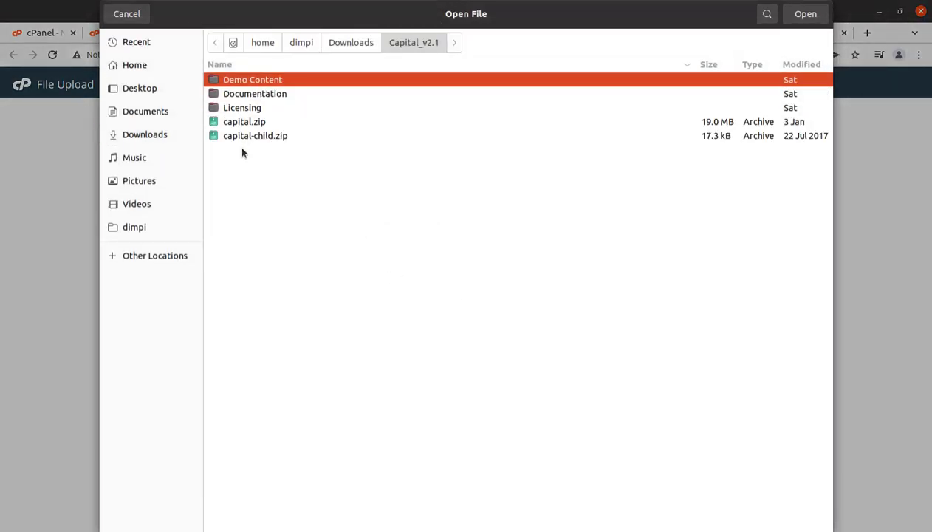
pyautogui.click(251, 123)
pyautogui.click(805, 15)
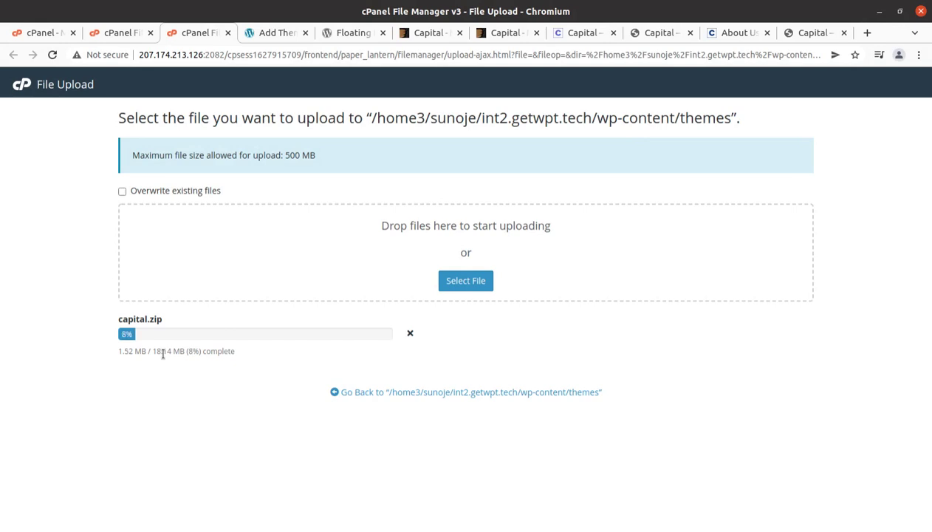
# Step: Switch to the Capital Demo4 site, look through its About Us overview page, and return to the demo's home page
pyautogui.click(582, 32)
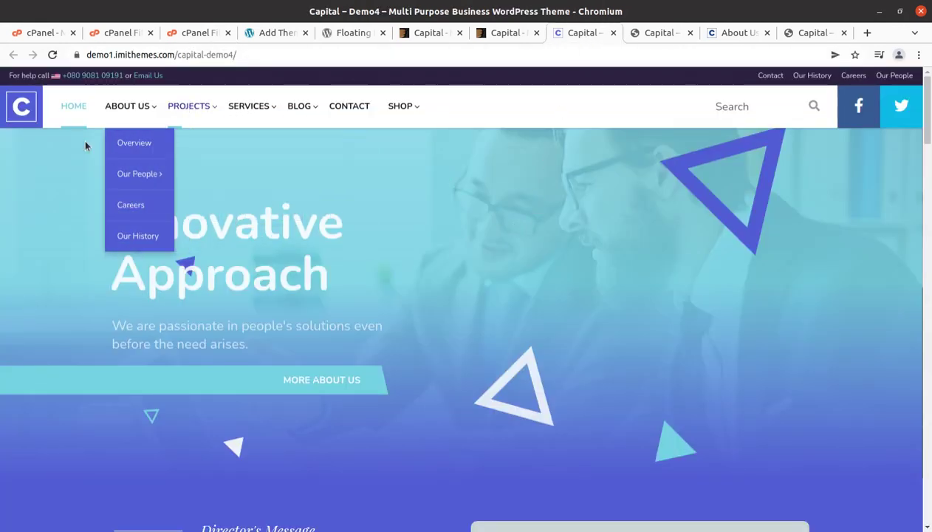
pyautogui.click(121, 142)
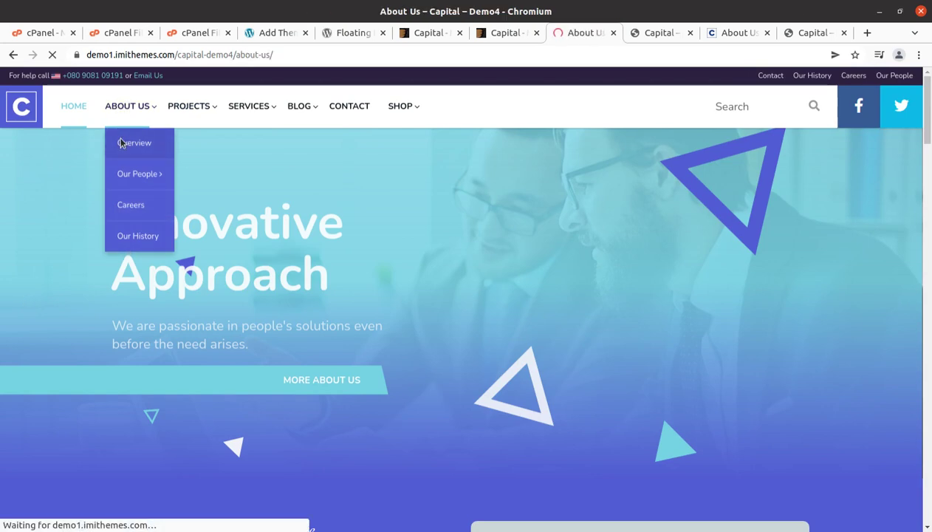
pyautogui.scroll(-6, 382, 320)
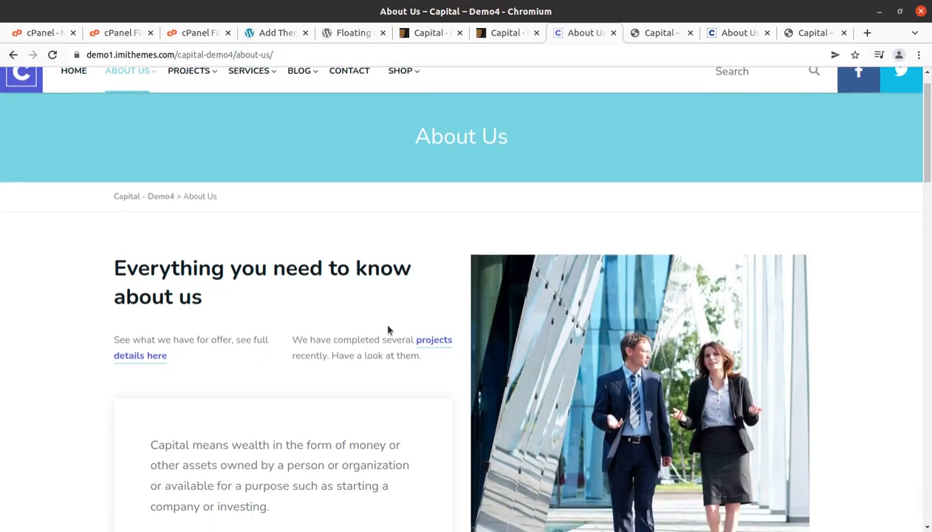
pyautogui.scroll(-5, 371, 320)
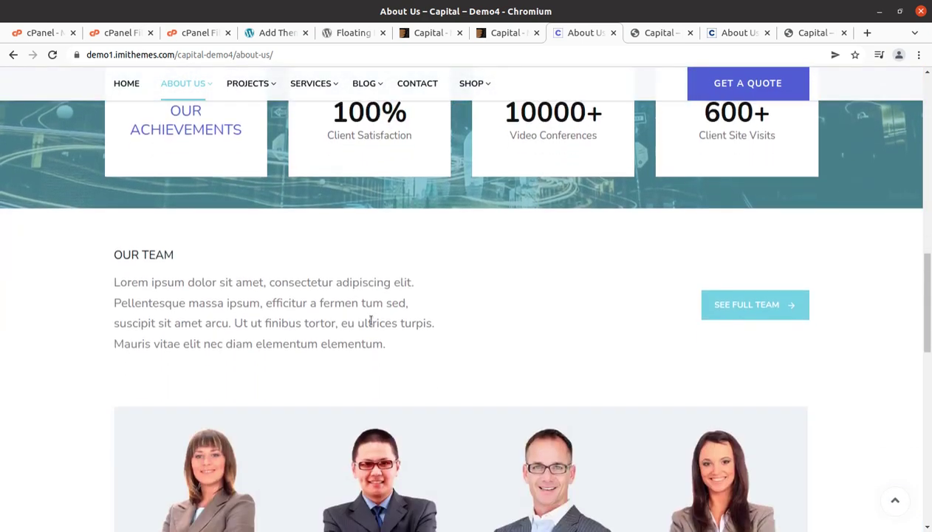
pyautogui.scroll(-4, 370, 318)
pyautogui.scroll(2, 377, 403)
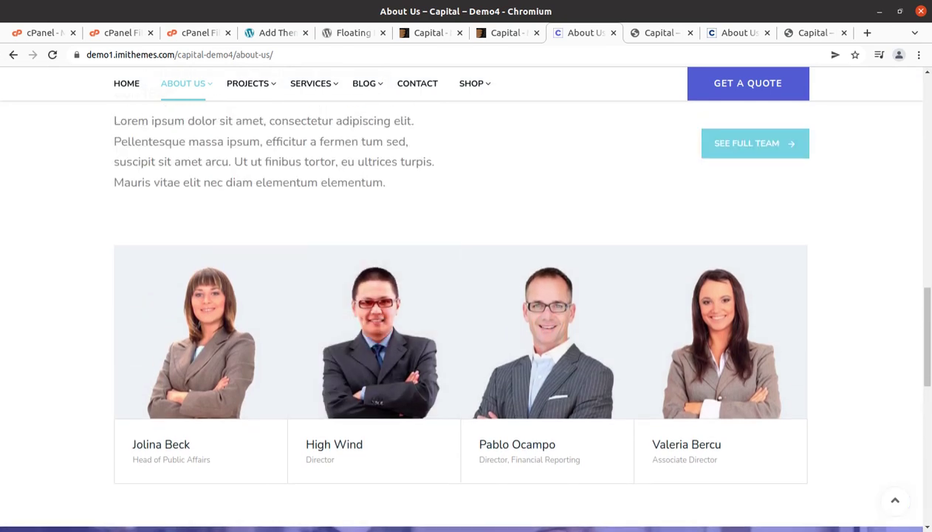
pyautogui.click(14, 56)
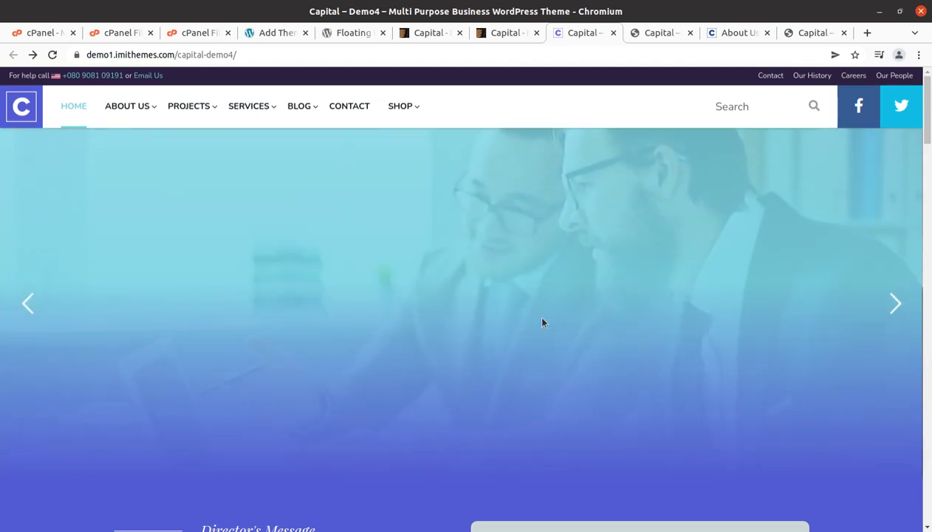
# Step: Look over the open Capital Demo3, About Us and Demo2 preview pages, viewing Demo2 up to its header
pyautogui.click(668, 34)
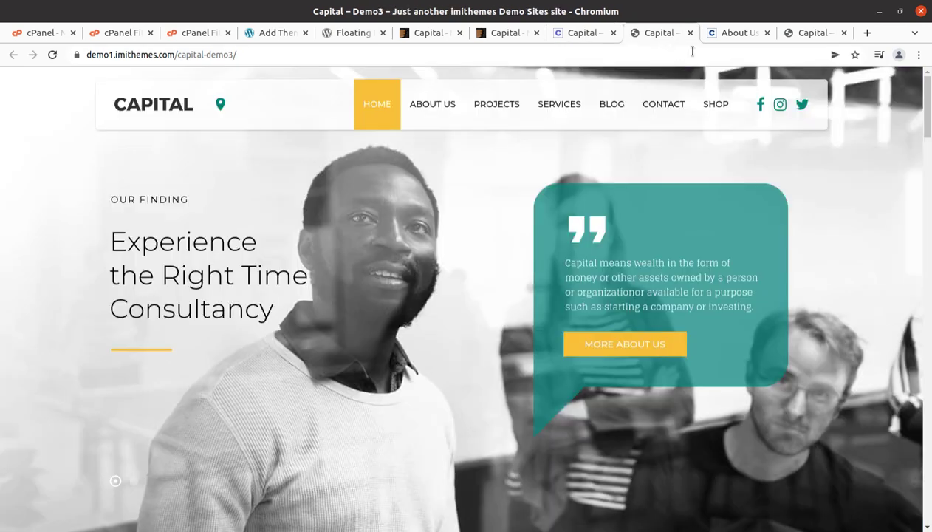
pyautogui.click(735, 33)
pyautogui.click(814, 33)
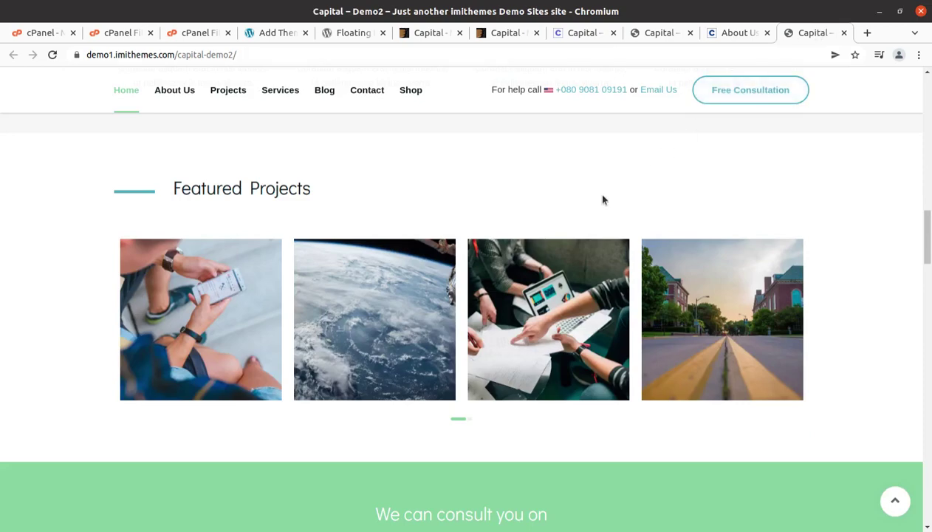
pyautogui.scroll(10, 532, 220)
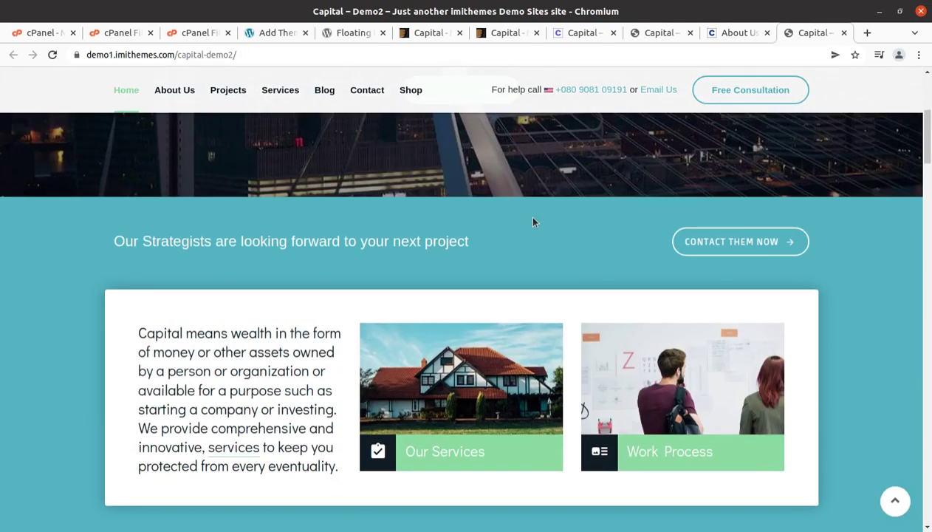
pyautogui.scroll(4, 533, 221)
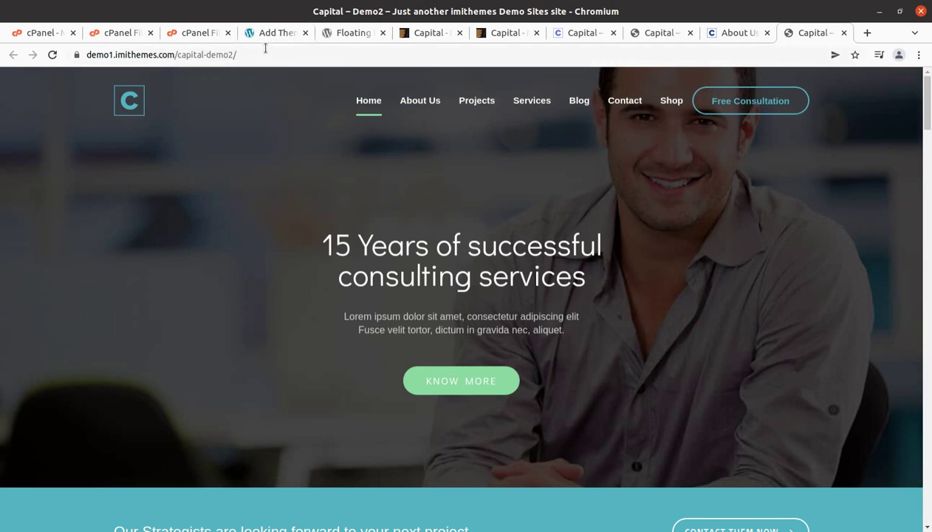
# Step: Return to the themes folder in cPanel File Manager, extract capital.zip there, and reload the file list
pyautogui.click(189, 35)
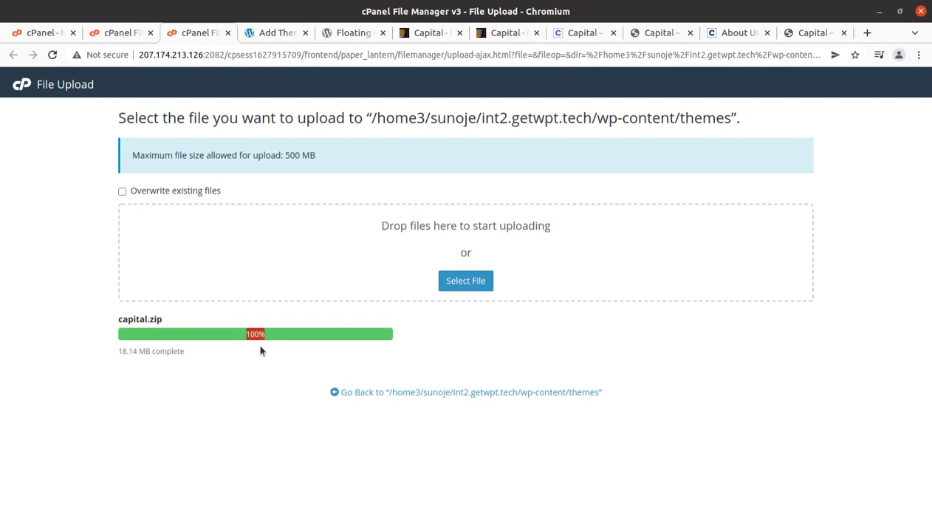
pyautogui.click(358, 393)
pyautogui.click(133, 33)
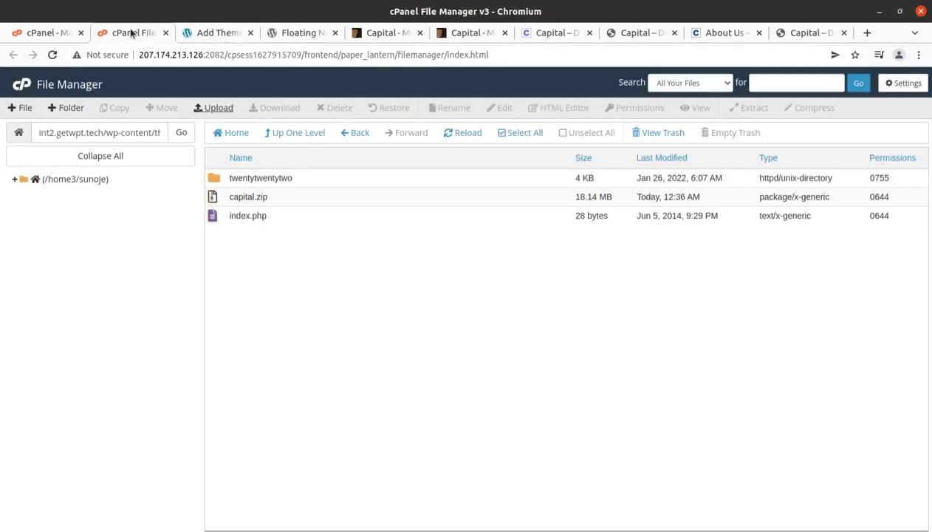
pyautogui.click(291, 200)
pyautogui.rightClick(292, 200)
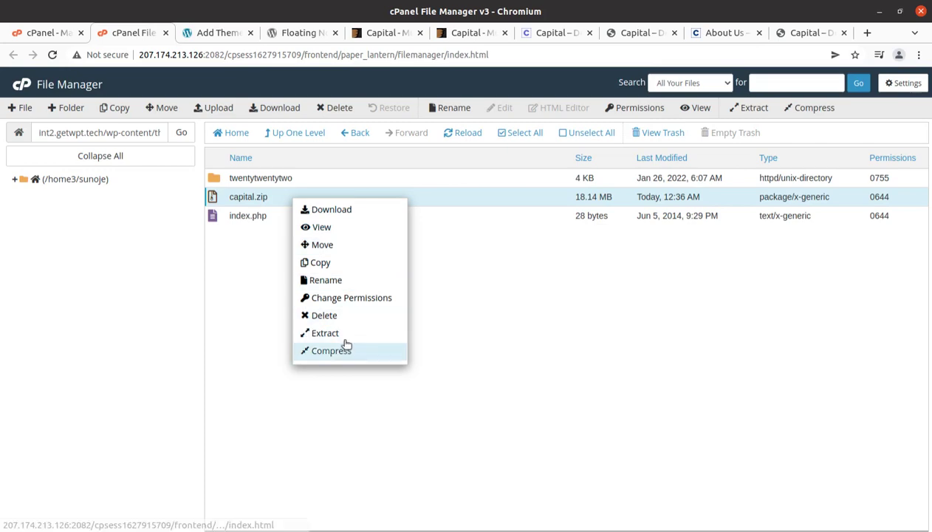
pyautogui.click(343, 332)
pyautogui.click(565, 361)
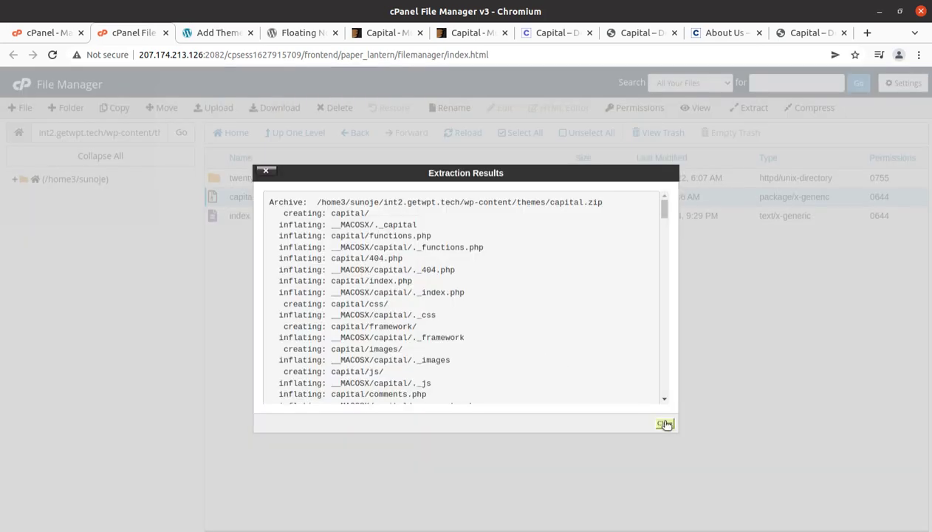
pyautogui.click(666, 424)
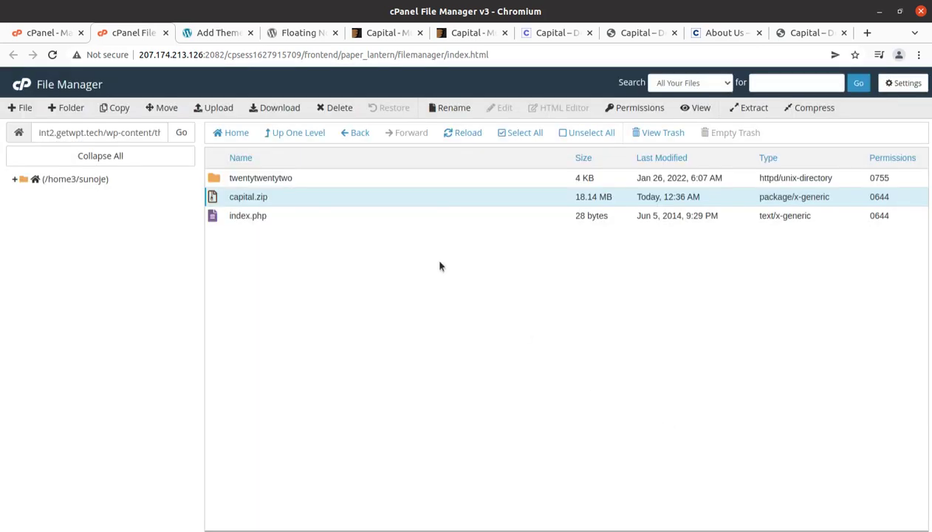
pyautogui.click(458, 134)
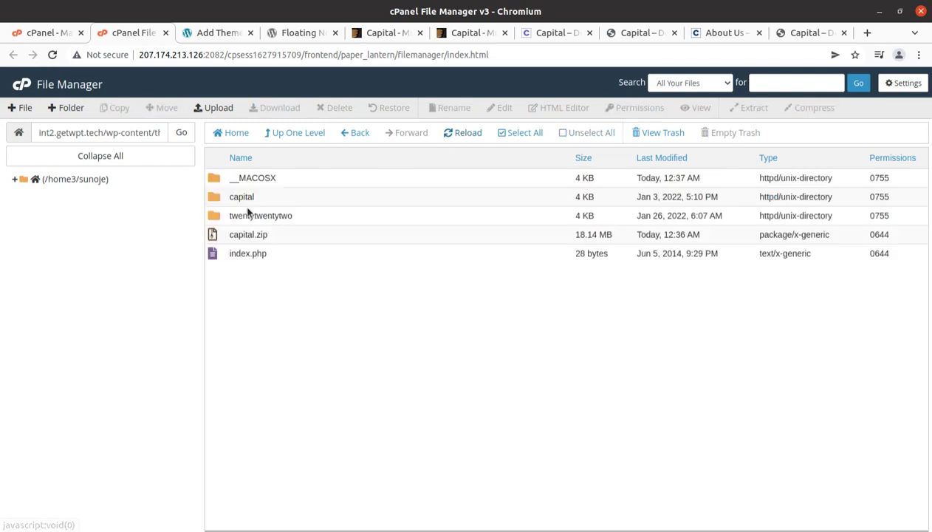
# Step: Permanently delete the __MACOSX folder from the themes directory, skipping the trash
pyautogui.click(290, 178)
pyautogui.click(336, 107)
pyautogui.click(339, 304)
pyautogui.click(574, 338)
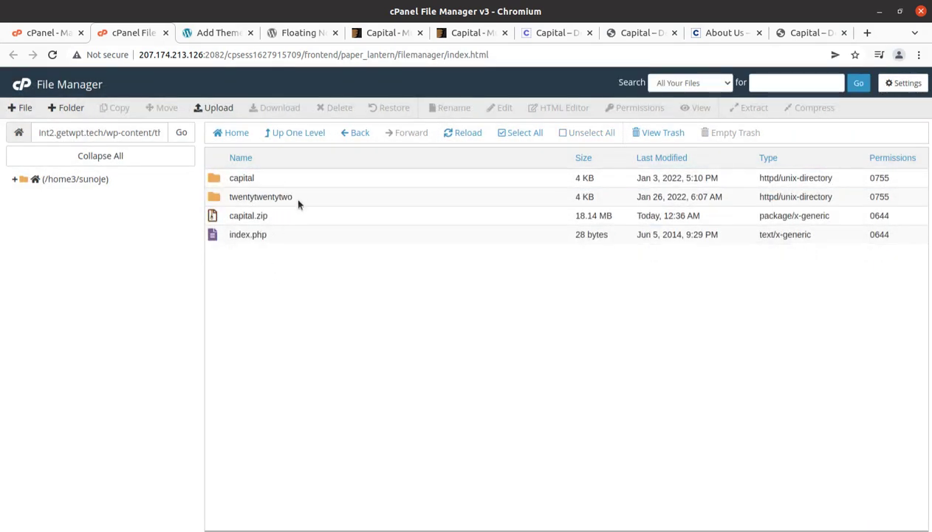
# Step: Examine the files inside the extracted capital theme folder and return to the themes directory
pyautogui.doubleClick(296, 180)
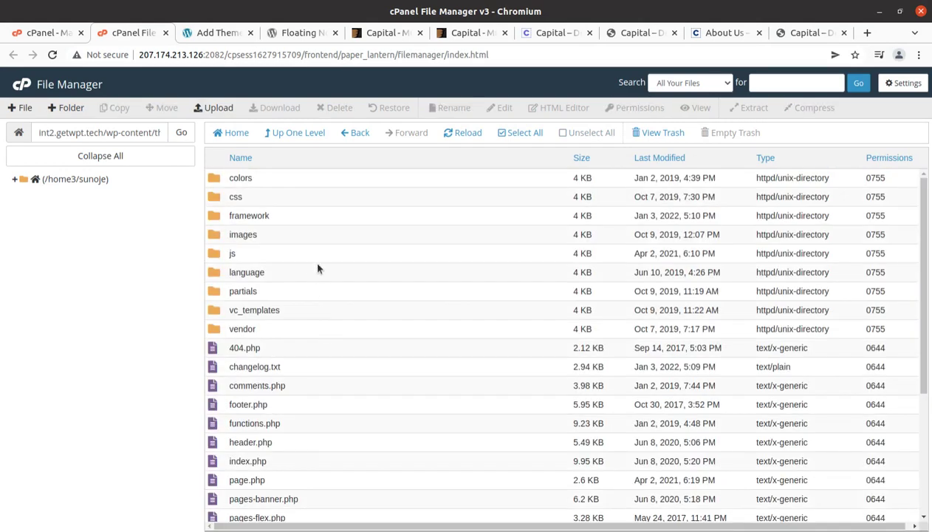
pyautogui.scroll(-3, 306, 304)
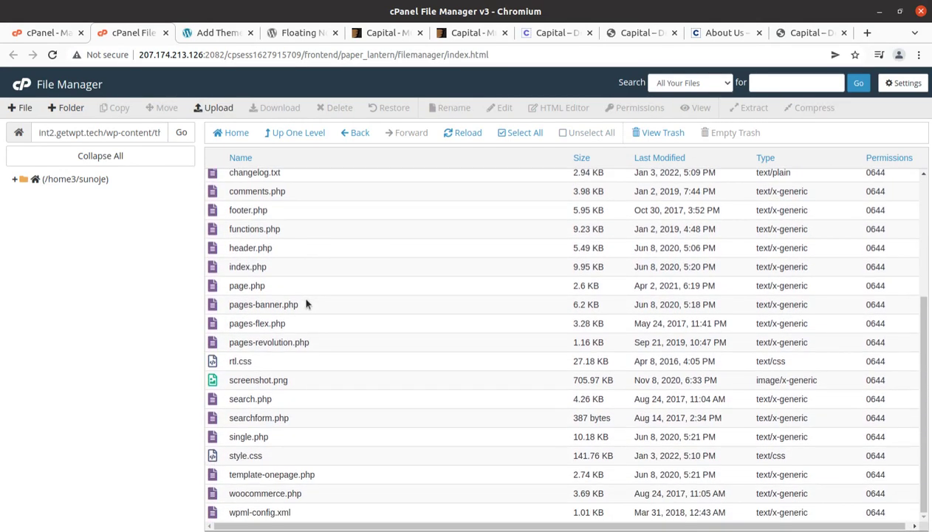
pyautogui.scroll(3, 307, 304)
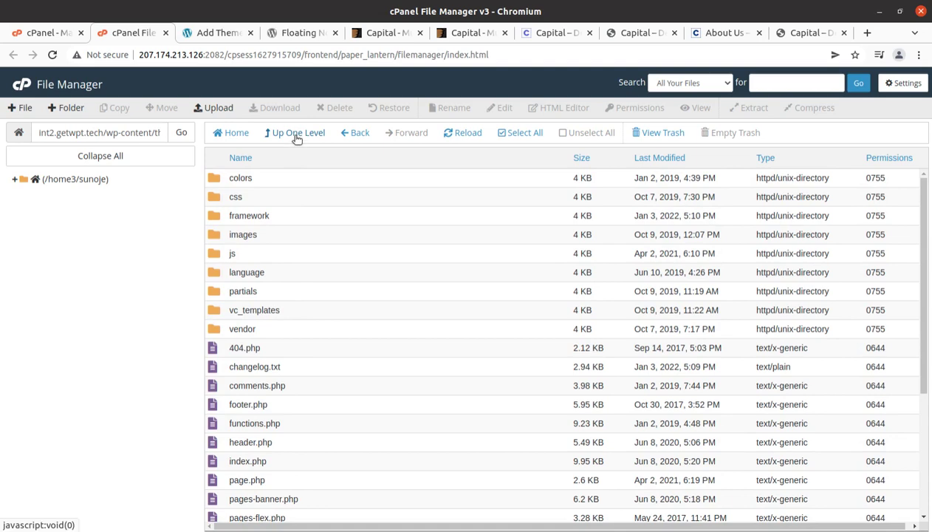
pyautogui.click(296, 136)
# Step: Permanently delete capital.zip from the themes directory, skipping the trash
pyautogui.click(295, 215)
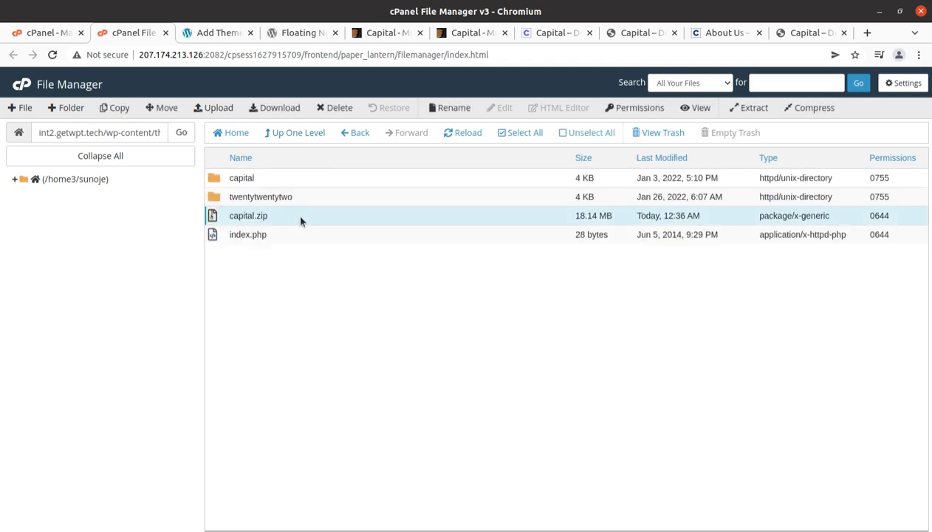
pyautogui.click(339, 108)
pyautogui.click(339, 304)
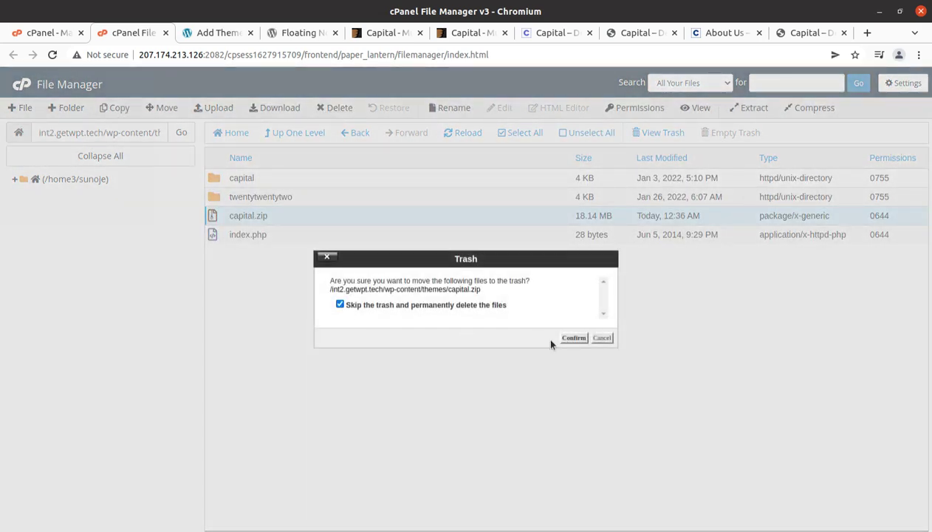
pyautogui.click(573, 337)
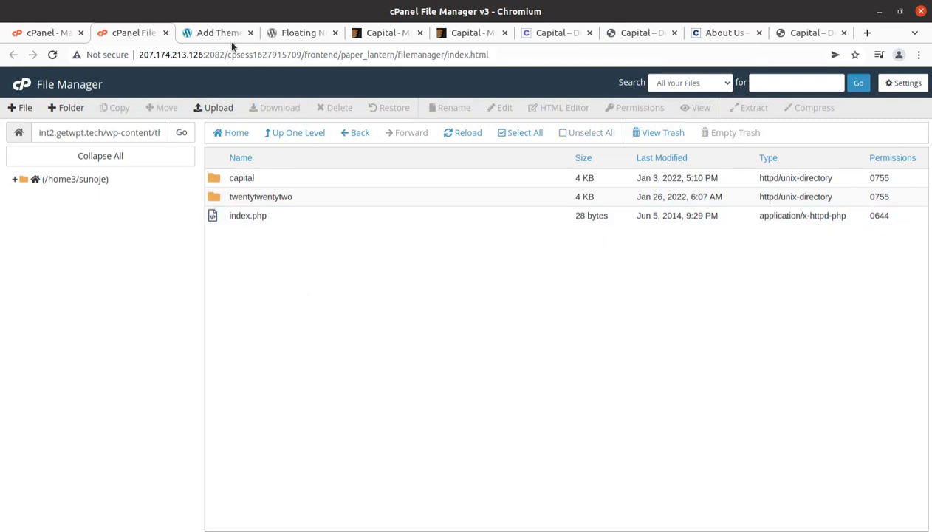
# Step: Switch to the WordPress admin, check the Capital theme's name and version in its details, and activate the theme
pyautogui.click(222, 33)
pyautogui.click(28, 249)
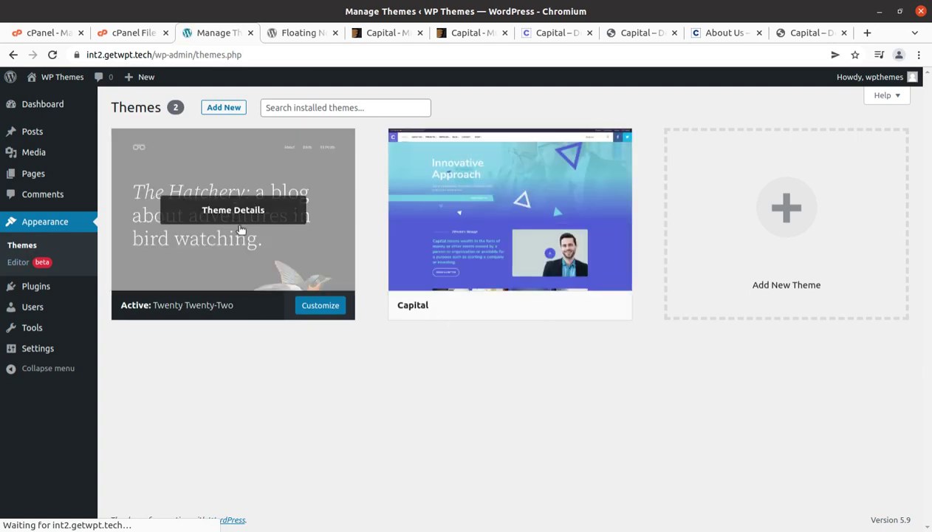
pyautogui.click(502, 216)
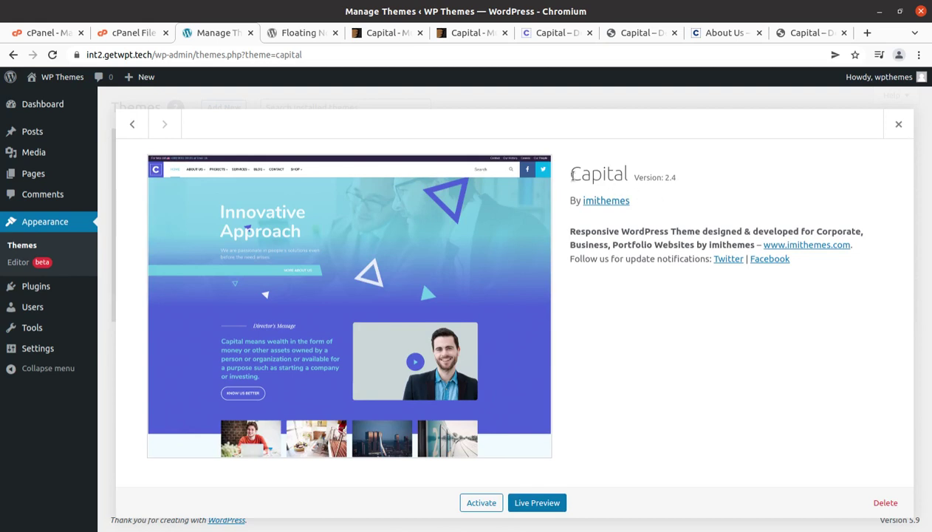
pyautogui.moveTo(563, 178); pyautogui.dragTo(679, 181)
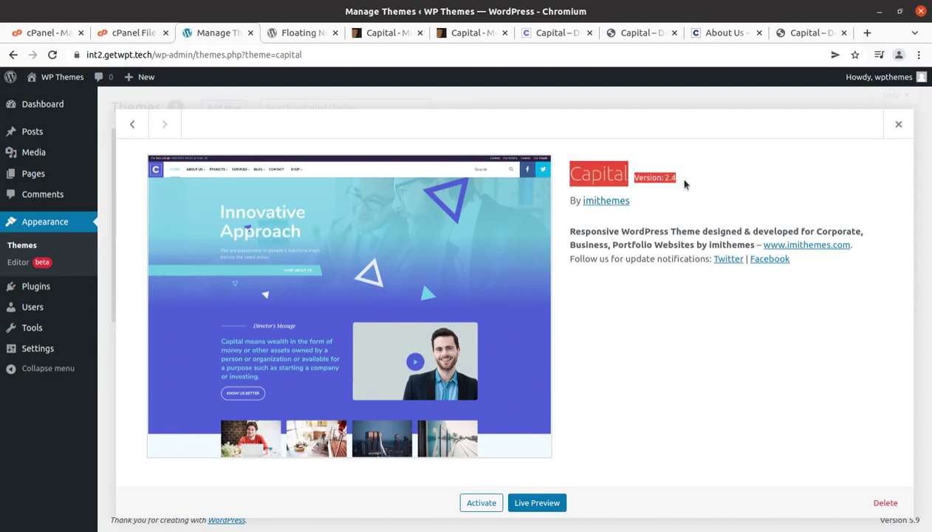
pyautogui.click(611, 340)
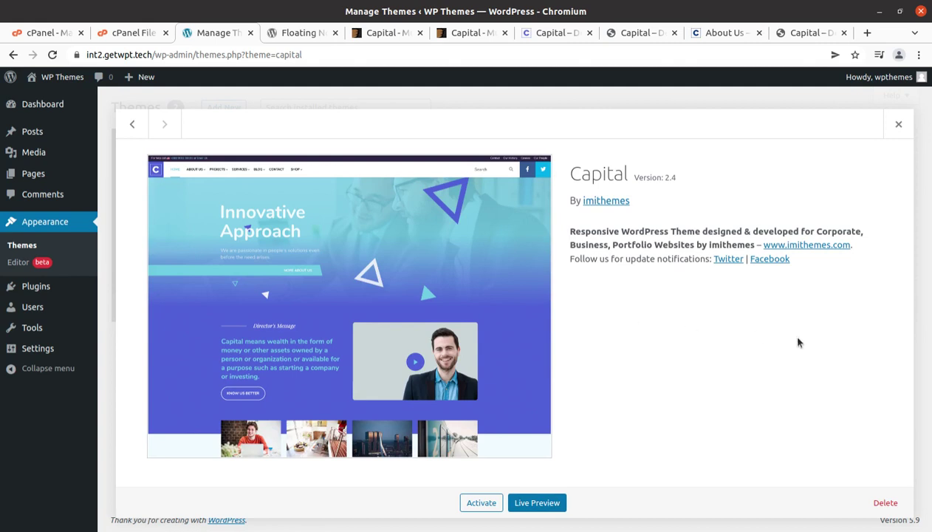
pyautogui.click(480, 505)
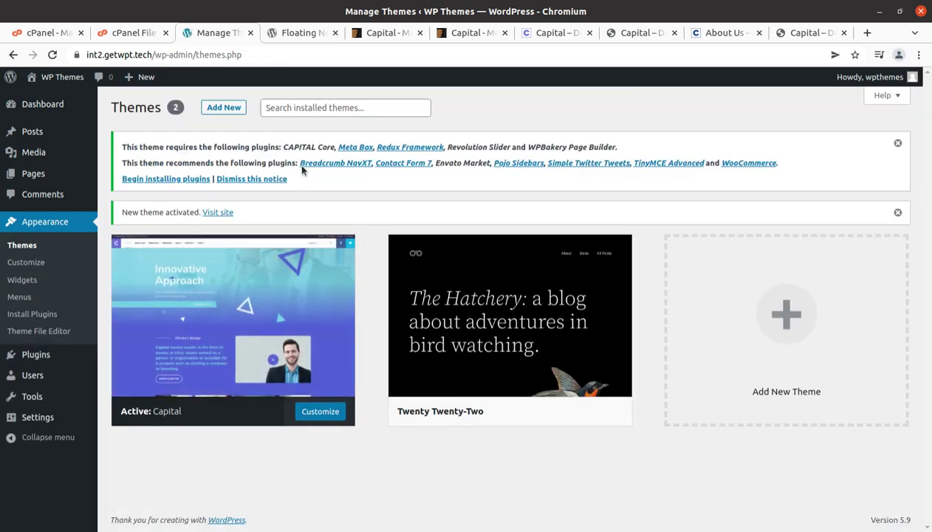
# Step: Read the notice of plugins the Capital theme requires and recommends, and open the list for installing them
pyautogui.moveTo(293, 146); pyautogui.dragTo(768, 172)
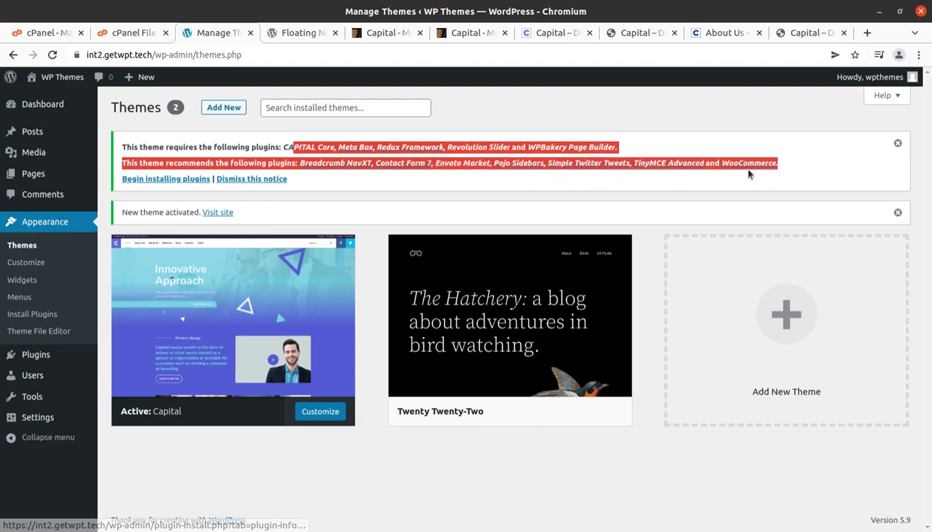
pyautogui.click(310, 182)
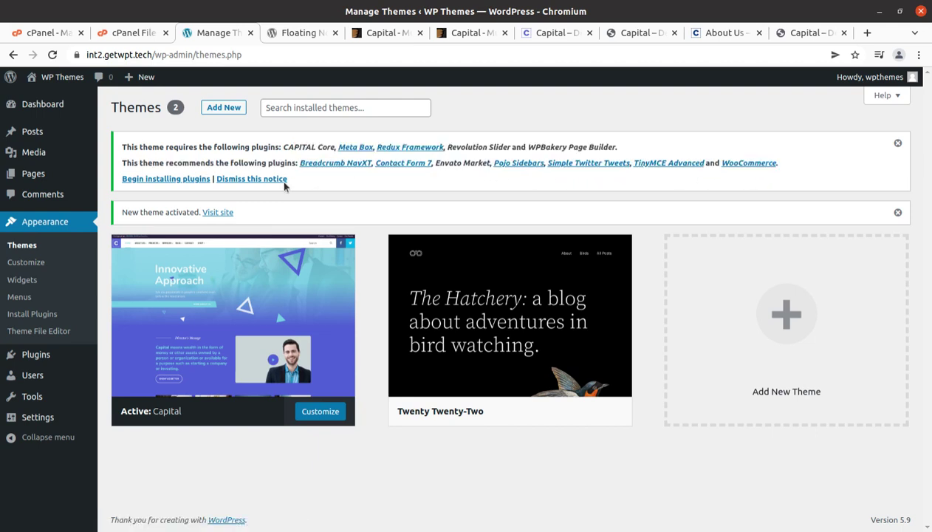
pyautogui.click(173, 182)
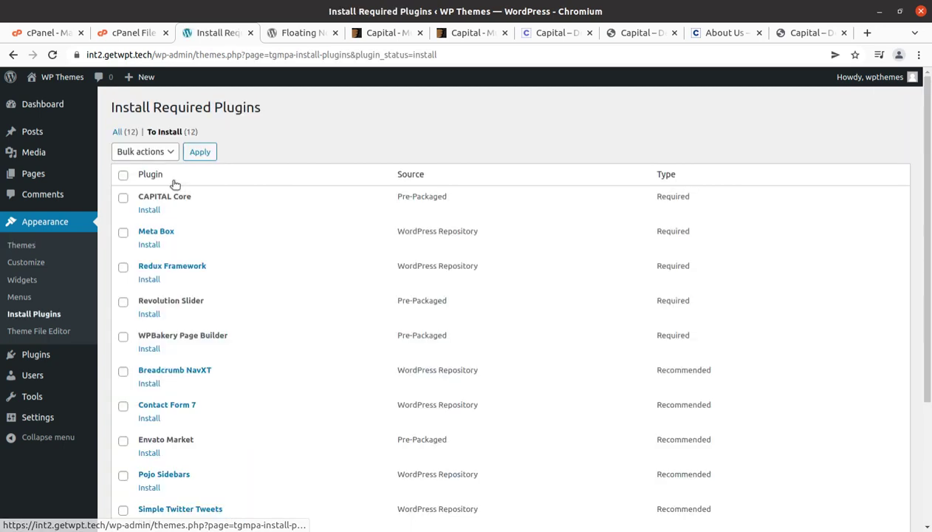
pyautogui.scroll(-1, 229, 240)
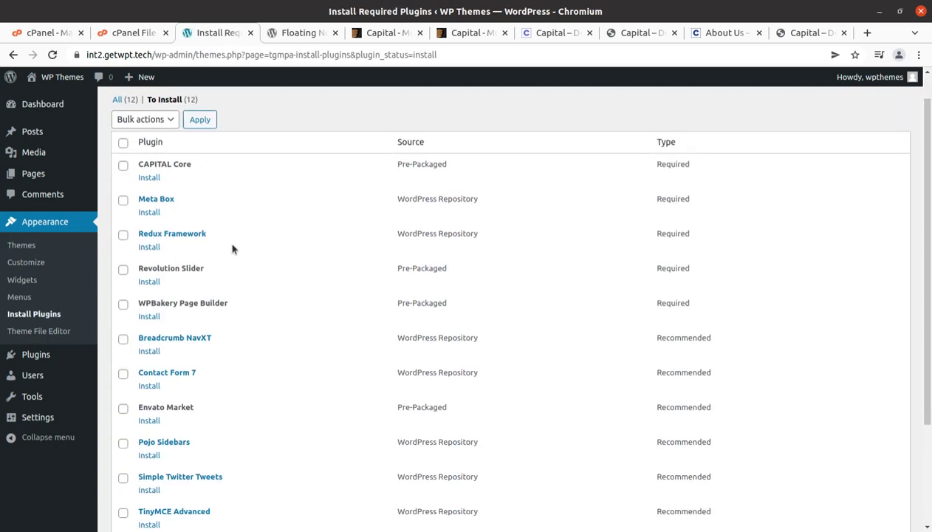
pyautogui.scroll(1, 304, 251)
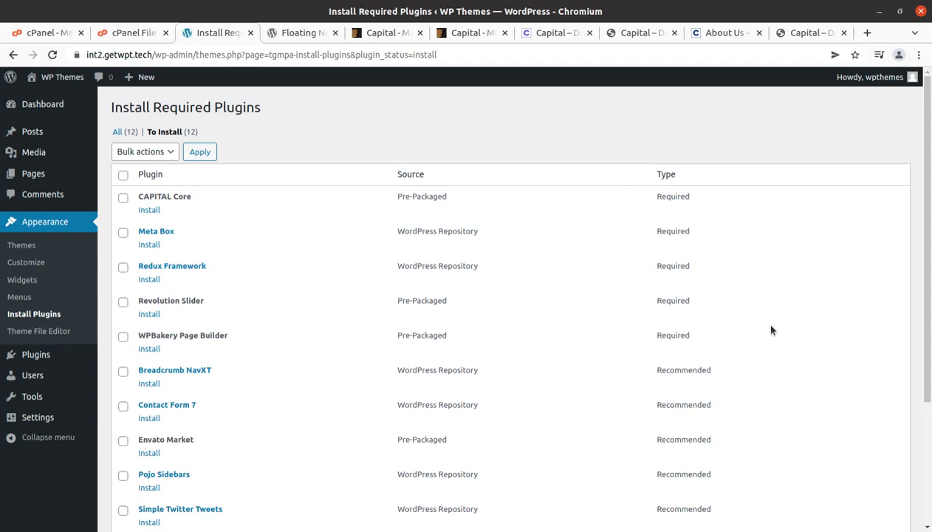
# Step: Review which plugins in the Install Required Plugins list are marked Required and which are marked Recommended
pyautogui.moveTo(722, 345); pyautogui.dragTo(399, 184)
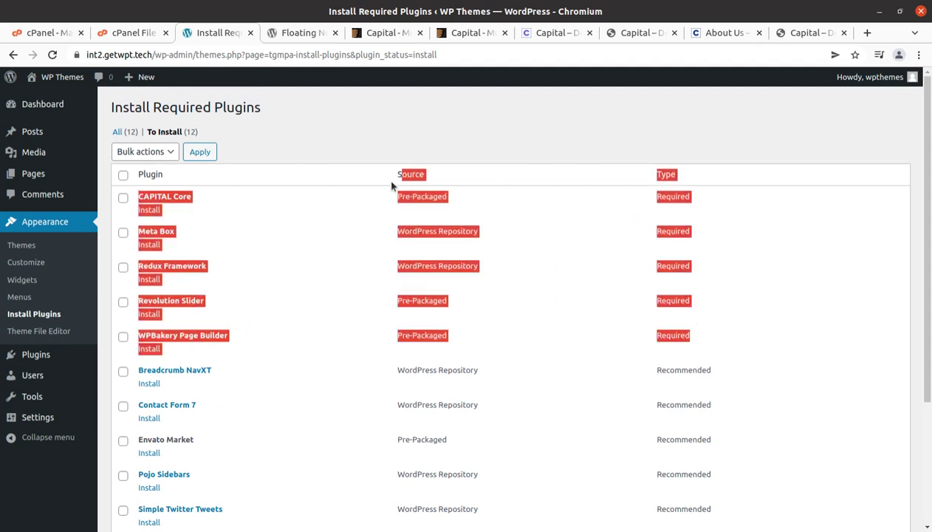
pyautogui.scroll(-5, 673, 354)
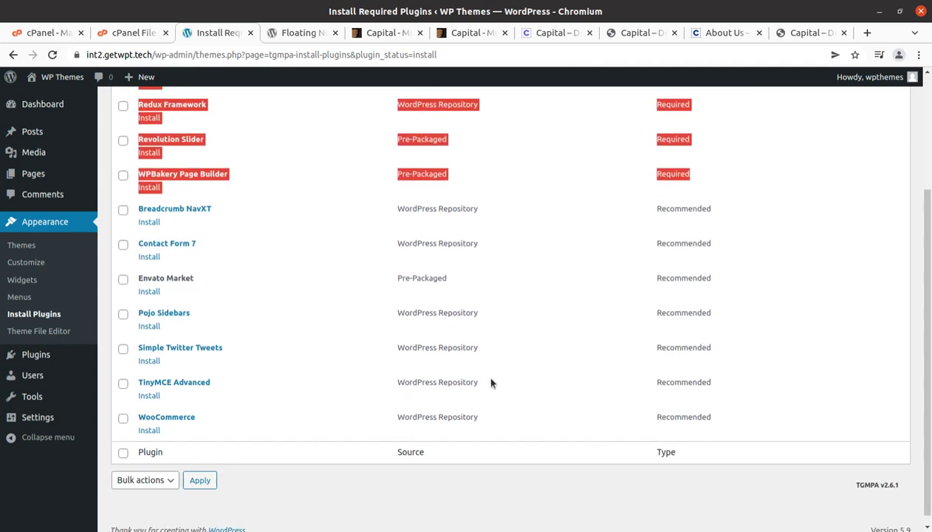
pyautogui.click(811, 328)
pyautogui.scroll(4, 811, 327)
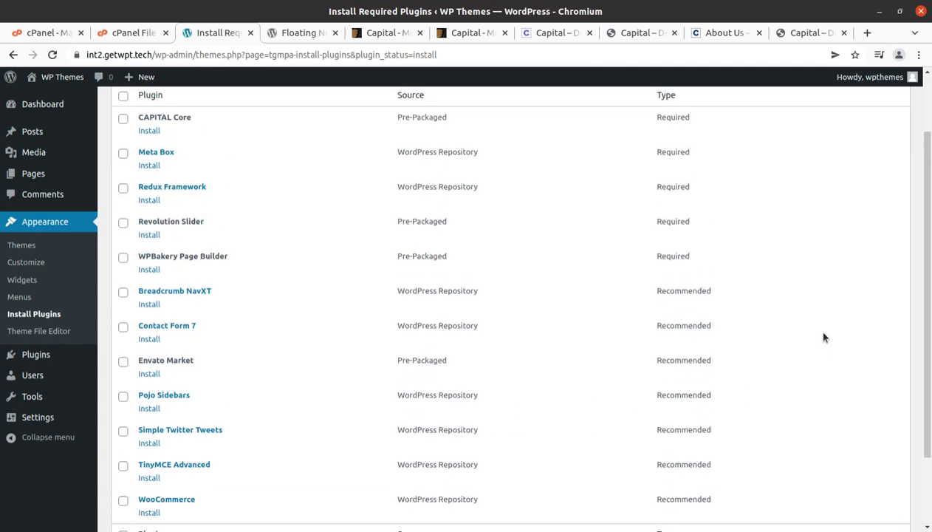
pyautogui.scroll(-2, 493, 284)
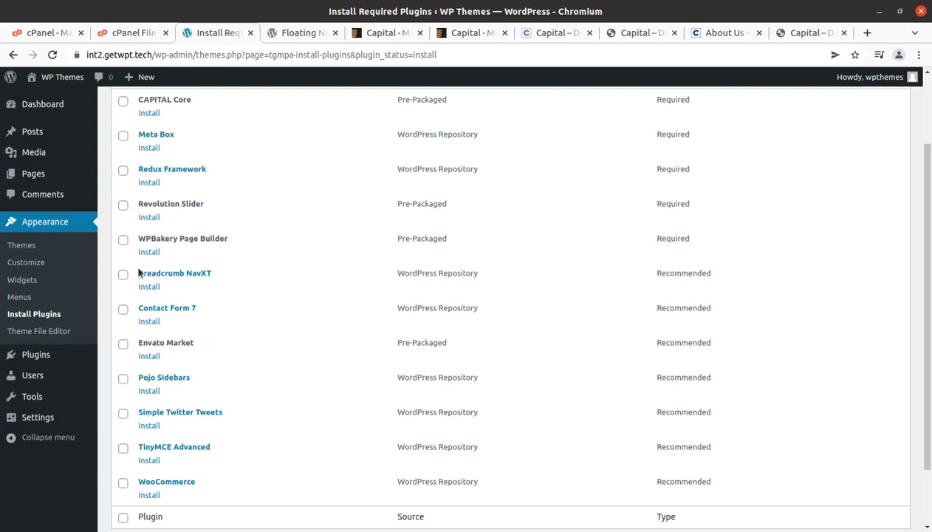
pyautogui.moveTo(134, 273); pyautogui.dragTo(724, 498)
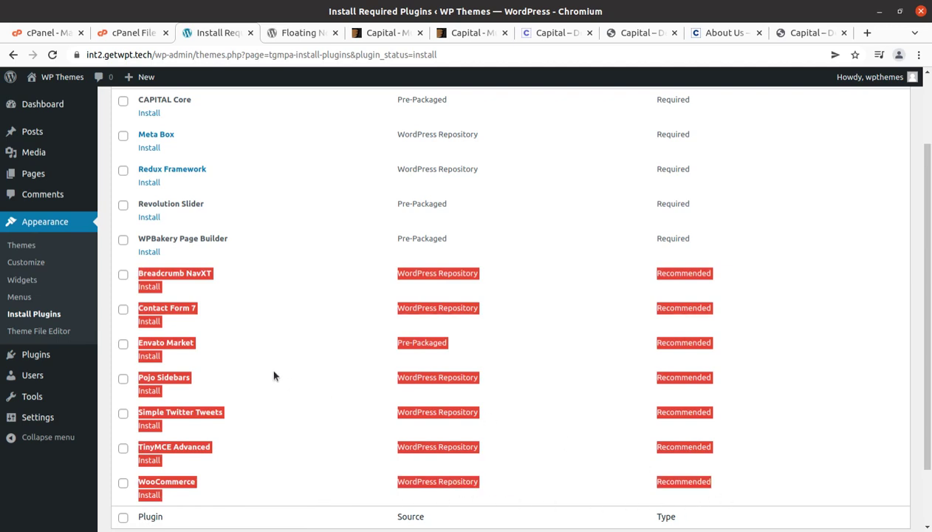
pyautogui.click(268, 444)
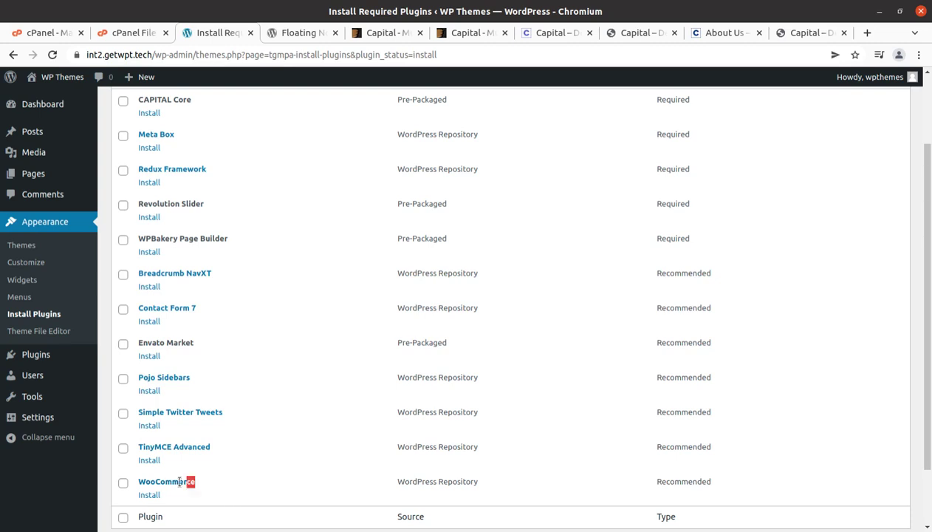
# Step: Read through the recommended plugin names one by one, from WooCommerce up to Breadcrumb NavXT
pyautogui.moveTo(194, 482); pyautogui.dragTo(137, 484)
pyautogui.moveTo(214, 447); pyautogui.dragTo(135, 443)
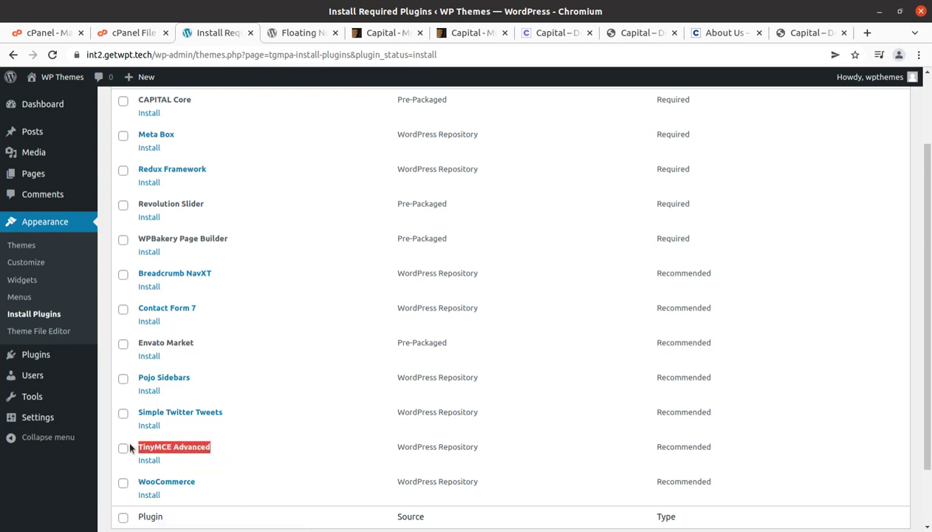
pyautogui.moveTo(243, 415); pyautogui.dragTo(142, 413)
pyautogui.moveTo(191, 378); pyautogui.dragTo(137, 377)
pyautogui.moveTo(195, 342); pyautogui.dragTo(127, 341)
pyautogui.moveTo(196, 308); pyautogui.dragTo(136, 308)
pyautogui.scroll(1, 192, 385)
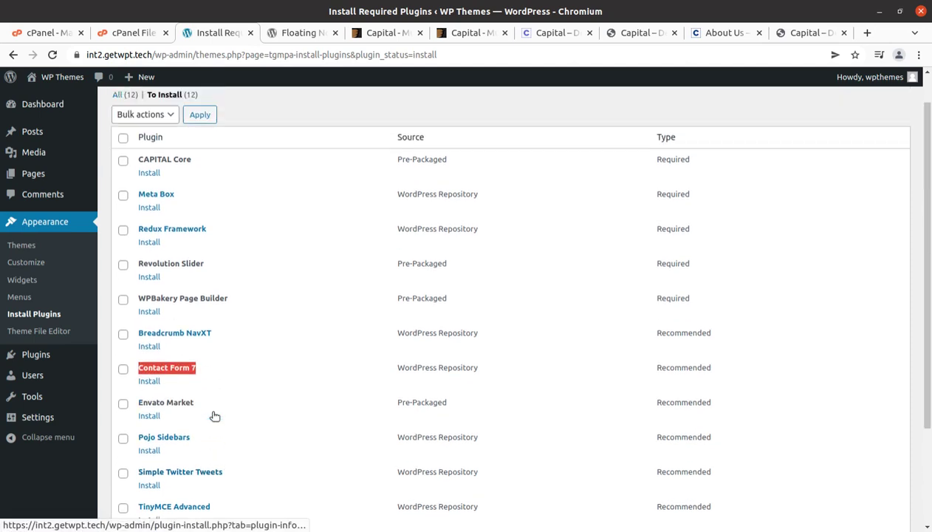
pyautogui.moveTo(225, 339); pyautogui.dragTo(136, 336)
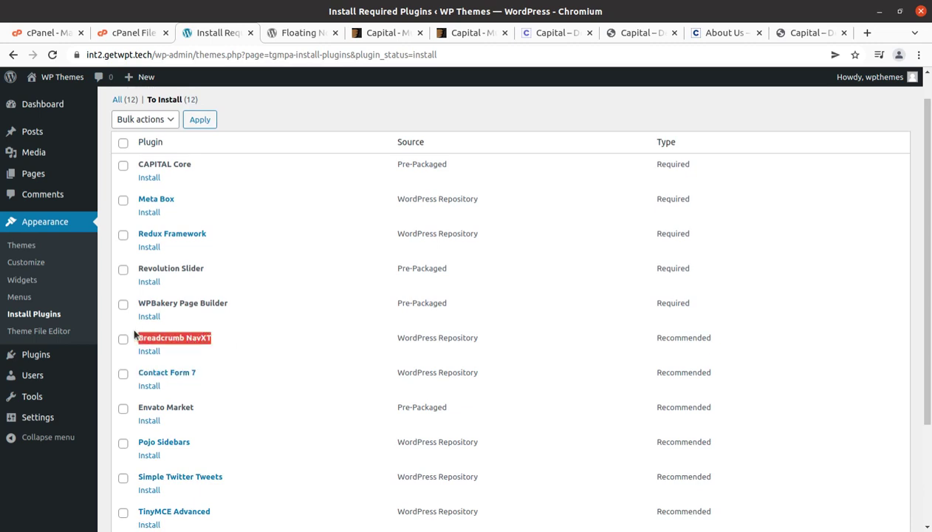
# Step: Read through the required plugin names, including WPBakery Page Builder, Redux Framework, Revolution Slider and CAPITAL Core
pyautogui.moveTo(230, 304); pyautogui.dragTo(147, 299)
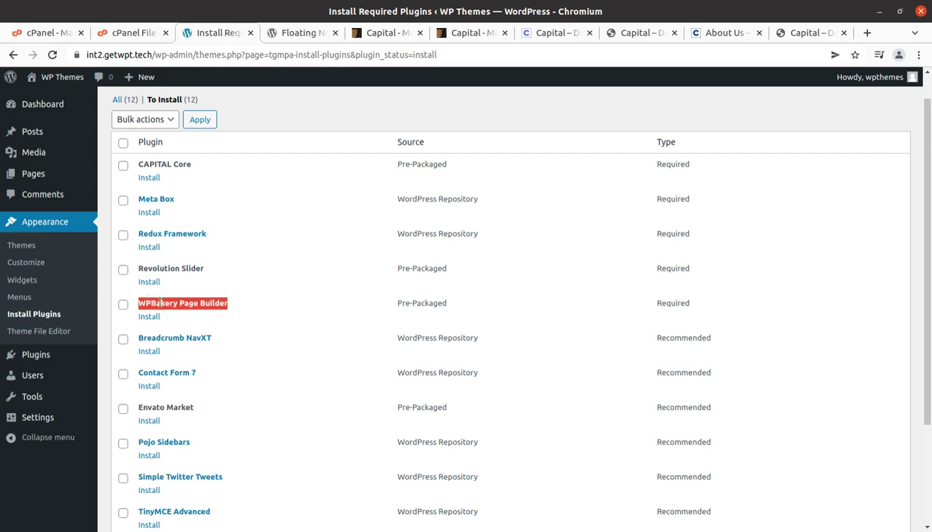
pyautogui.moveTo(212, 235); pyautogui.dragTo(135, 238)
pyautogui.moveTo(235, 306); pyautogui.dragTo(130, 305)
pyautogui.moveTo(204, 268); pyautogui.dragTo(137, 275)
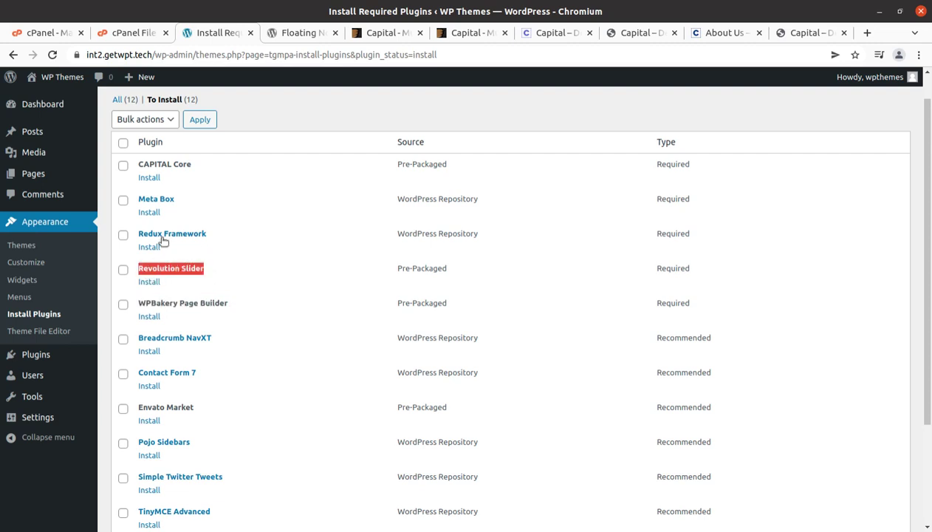
pyautogui.scroll(1, 162, 236)
pyautogui.moveTo(181, 227); pyautogui.dragTo(141, 194)
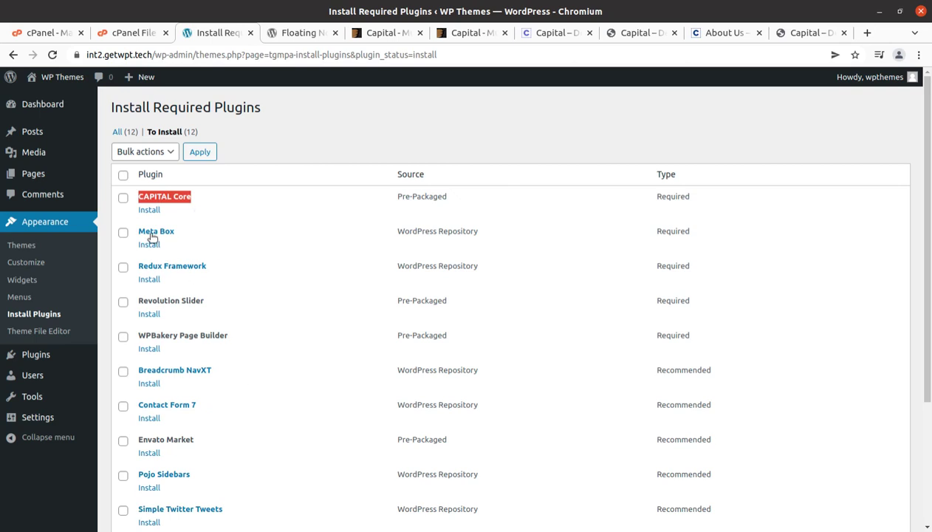
# Step: Select all listed plugins, install them in bulk, and check the installation results through to the last plugin
pyautogui.click(122, 176)
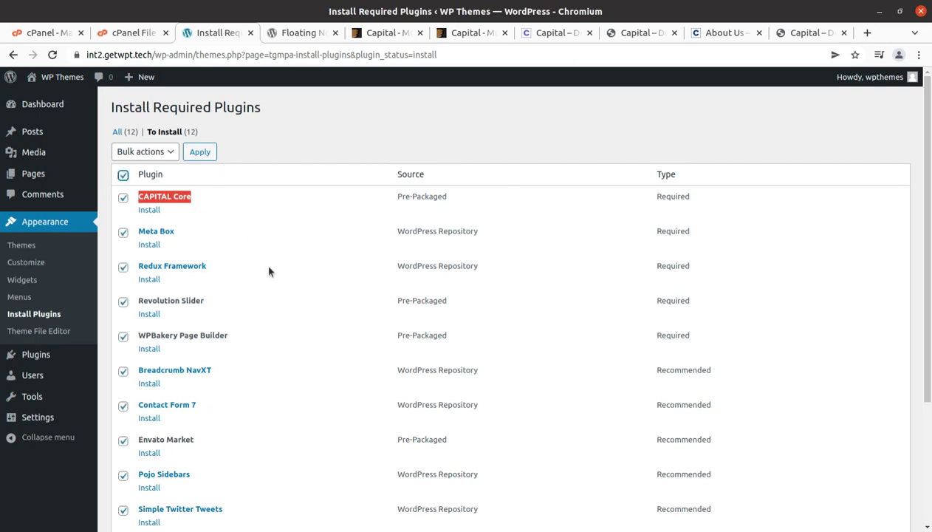
pyautogui.click(146, 152)
pyautogui.click(140, 174)
pyautogui.click(198, 153)
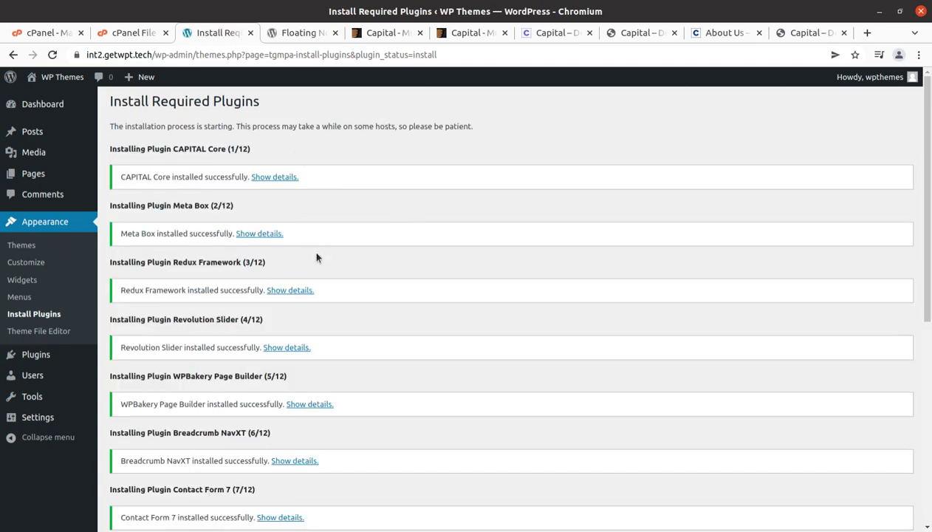
pyautogui.scroll(-2, 316, 257)
pyautogui.scroll(-8, 317, 257)
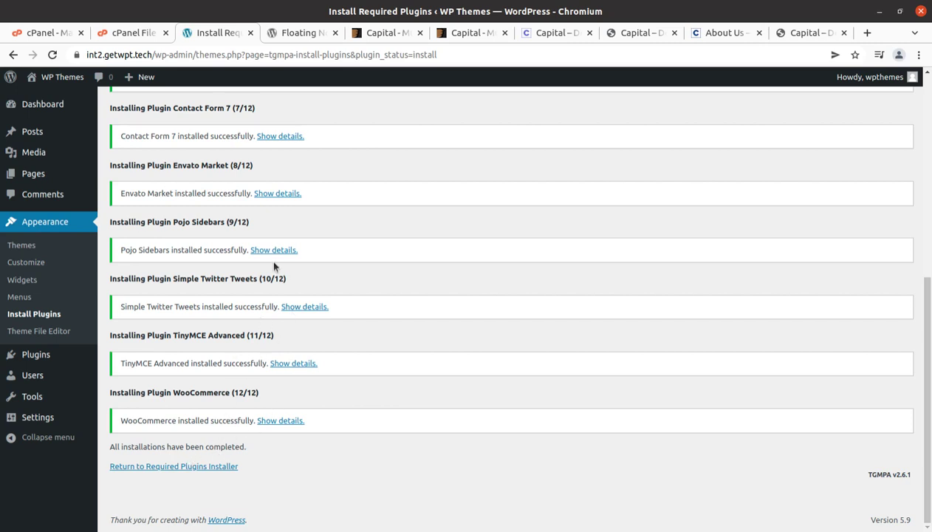
# Step: Return to the Required Plugins Installer, select all installed plugins, and activate them in bulk
pyautogui.click(155, 469)
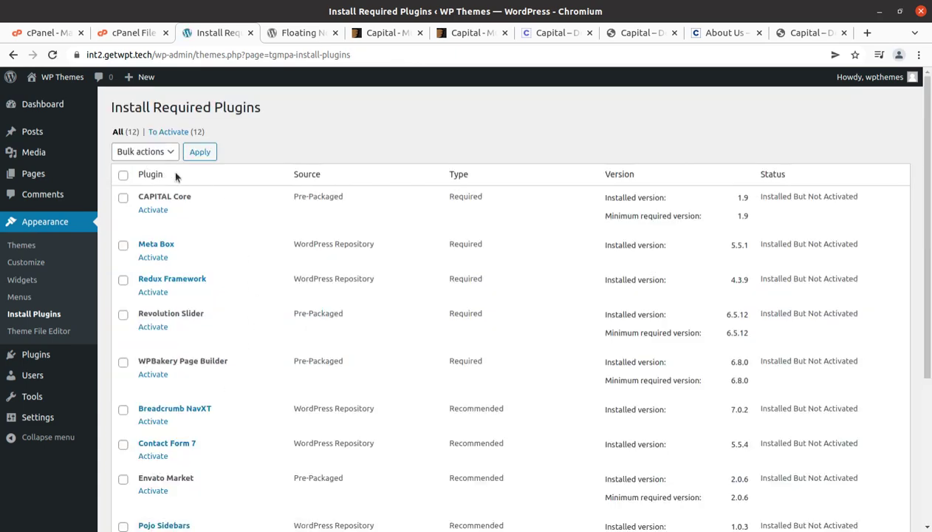
pyautogui.scroll(-1, 218, 216)
pyautogui.scroll(1, 217, 217)
pyautogui.scroll(-1, 217, 222)
pyautogui.scroll(1, 140, 150)
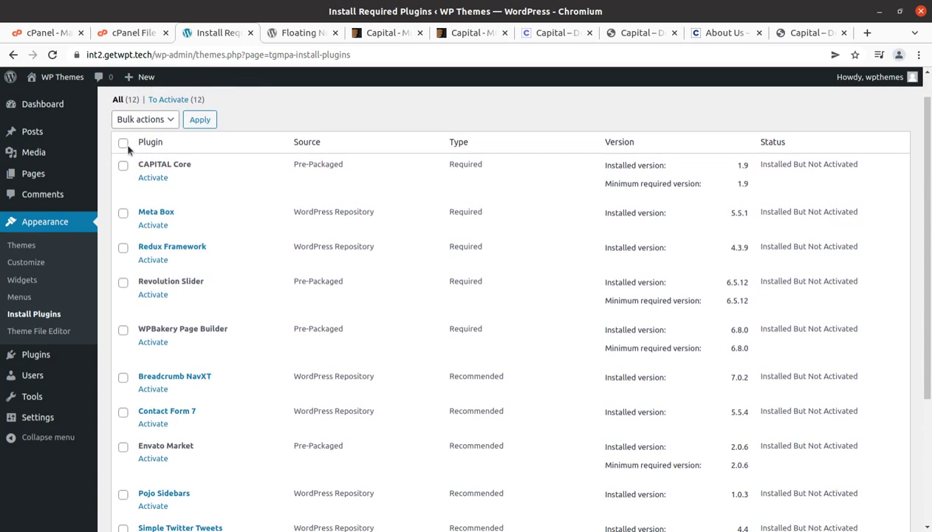
pyautogui.click(124, 144)
pyautogui.click(159, 124)
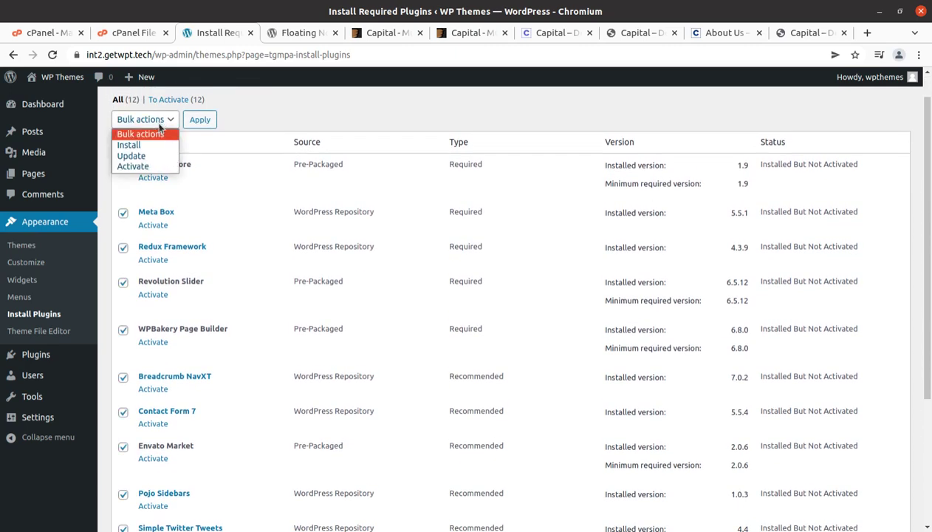
pyautogui.click(151, 167)
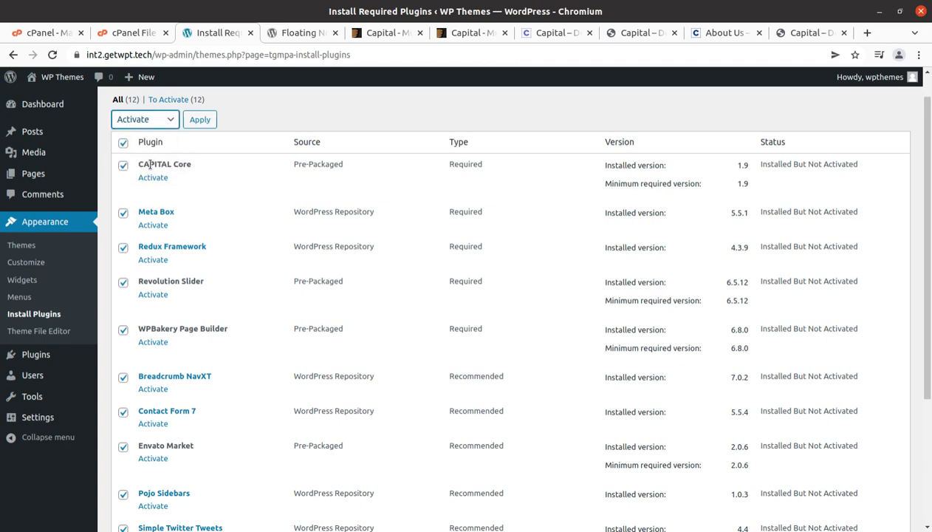
pyautogui.click(207, 122)
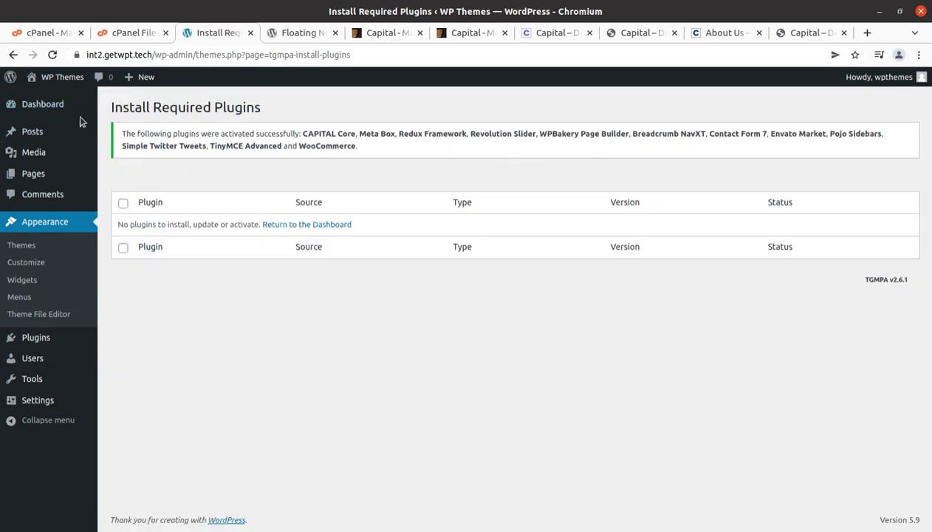
# Step: Skip the WooCommerce store details setup, decline usage tracking, and close the store welcome popup
pyautogui.click(53, 110)
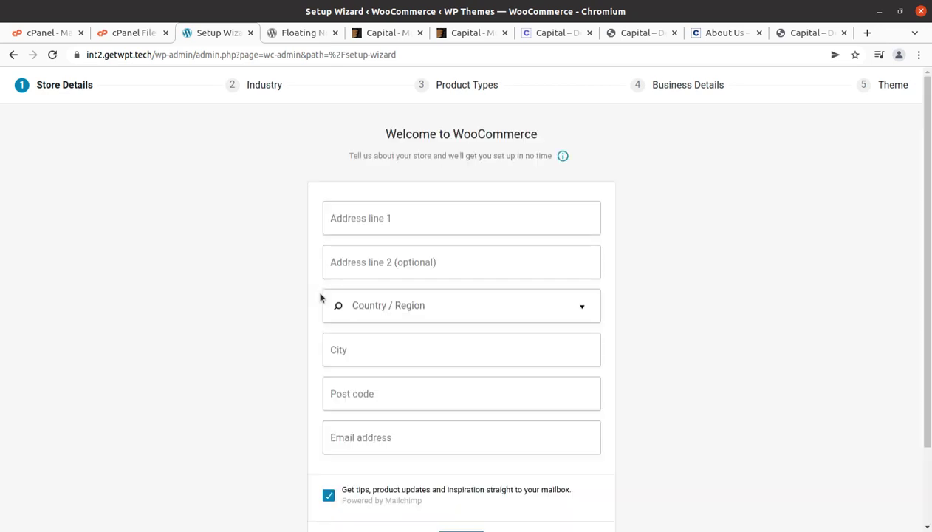
pyautogui.scroll(-2, 520, 478)
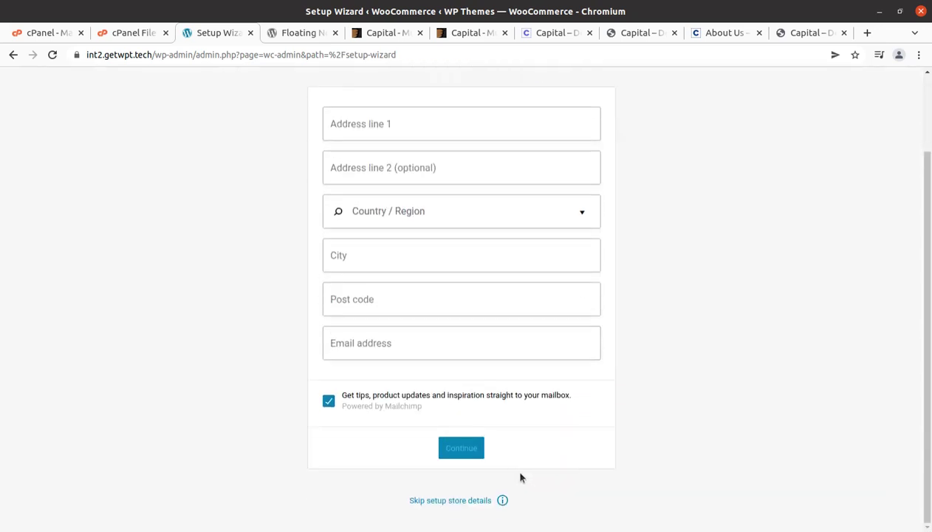
pyautogui.click(434, 502)
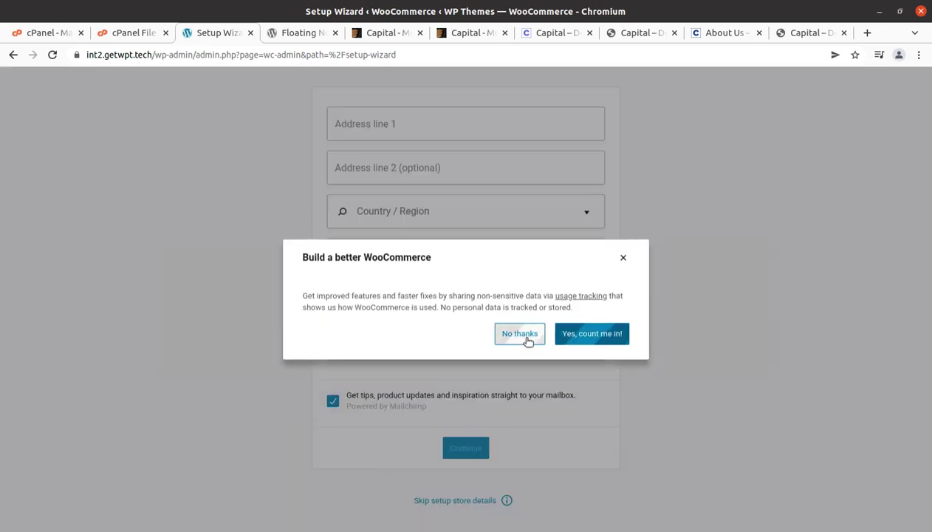
pyautogui.click(526, 338)
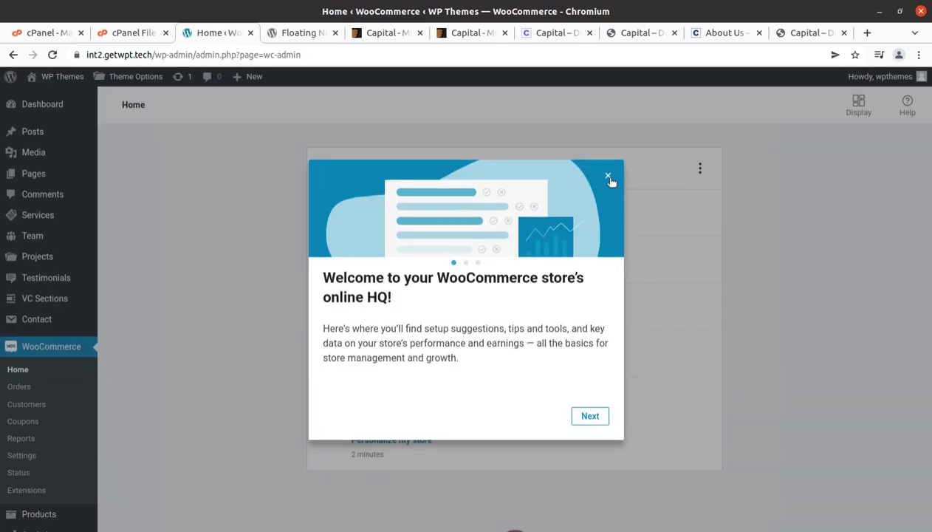
pyautogui.click(609, 175)
# Step: Return to the WordPress dashboard and dismiss the Redux registration notice
pyautogui.click(30, 107)
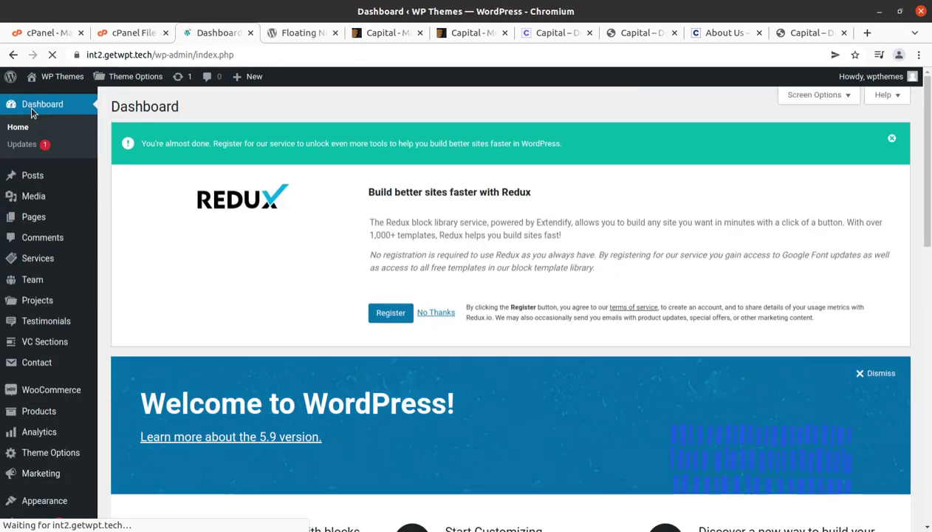
pyautogui.click(892, 138)
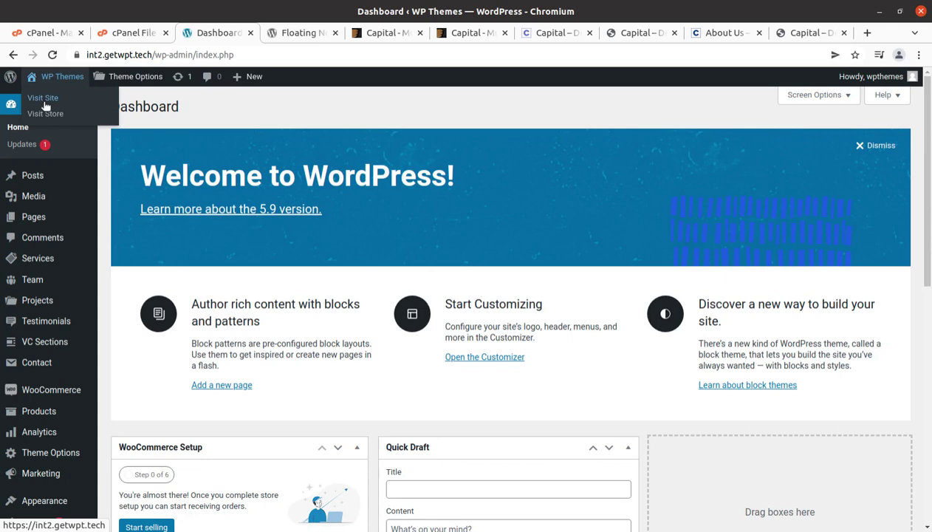
# Step: Open the live site in a separate tab and examine its front page from the header to the footer
pyautogui.middleClick(41, 104)
pyautogui.click(255, 36)
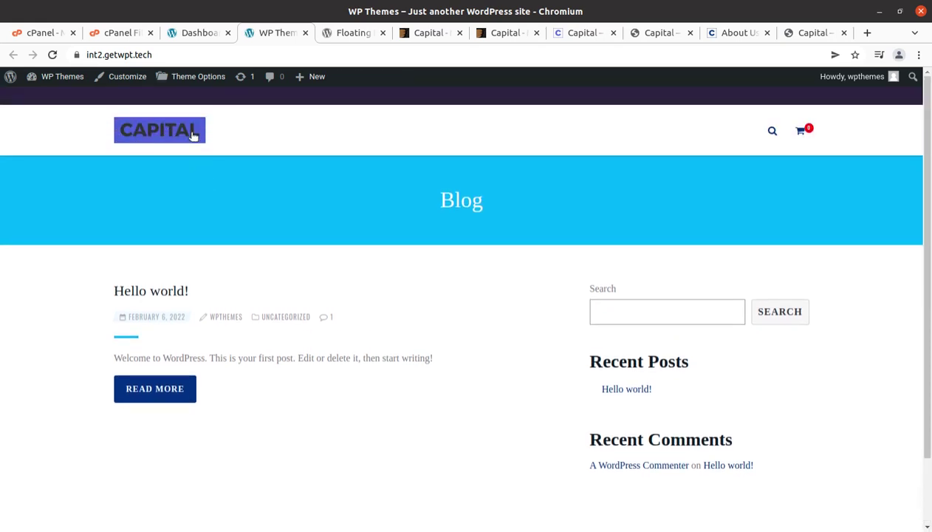
pyautogui.scroll(-1, 343, 261)
pyautogui.scroll(-1, 343, 260)
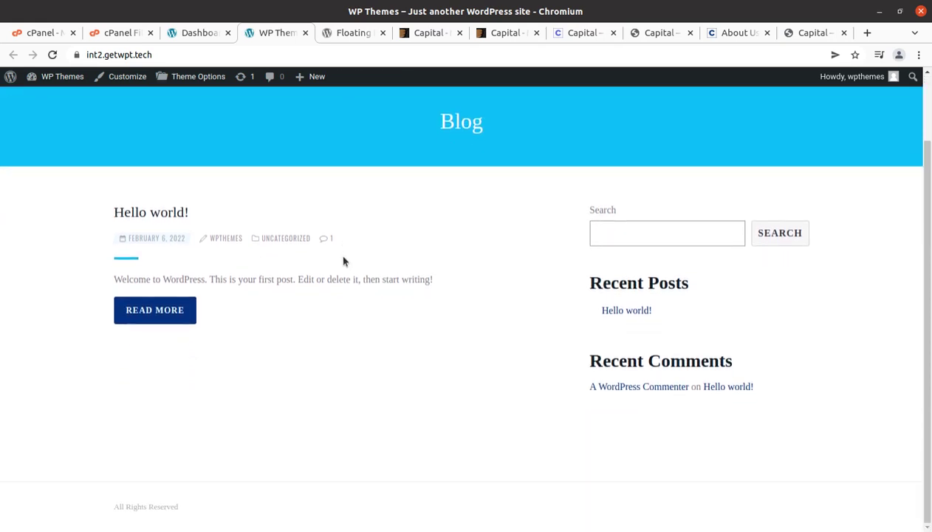
pyautogui.scroll(2, 343, 260)
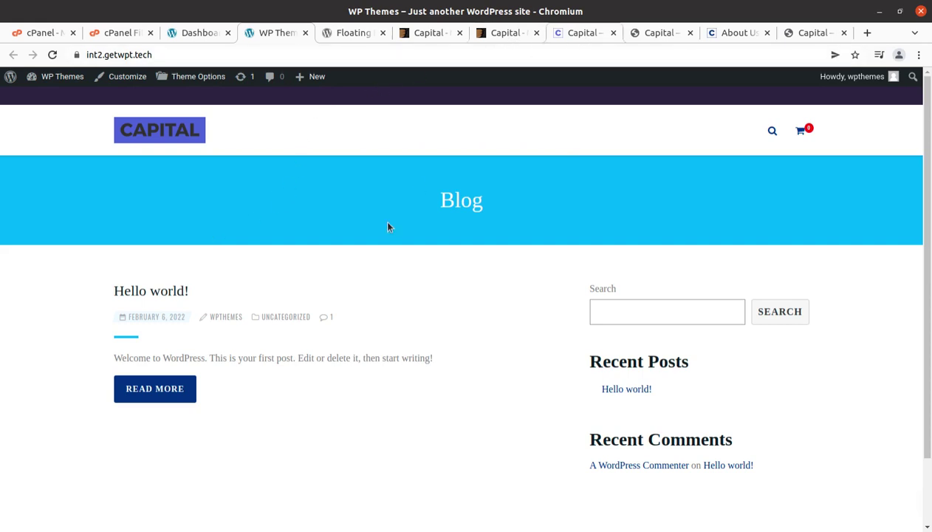
pyautogui.scroll(-2, 344, 262)
pyautogui.scroll(2, 344, 262)
# Step: Look through the Capital theme's demo sites, viewing the home pages of Demo3, Demo1 and Demo2
pyautogui.click(584, 34)
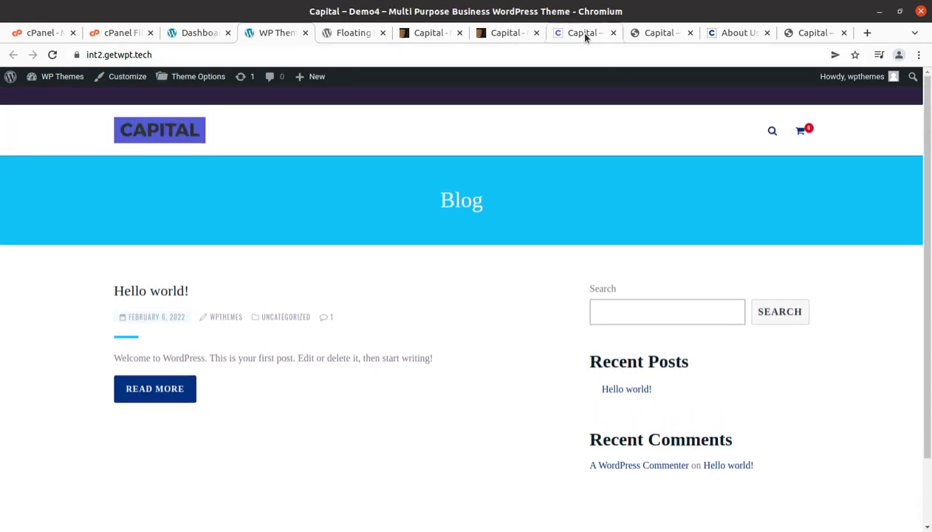
pyautogui.click(646, 40)
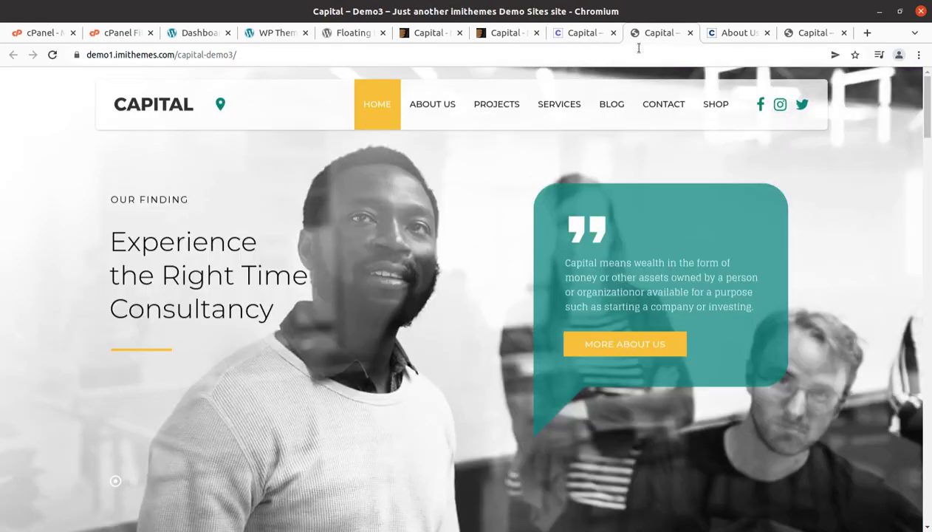
pyautogui.click(732, 34)
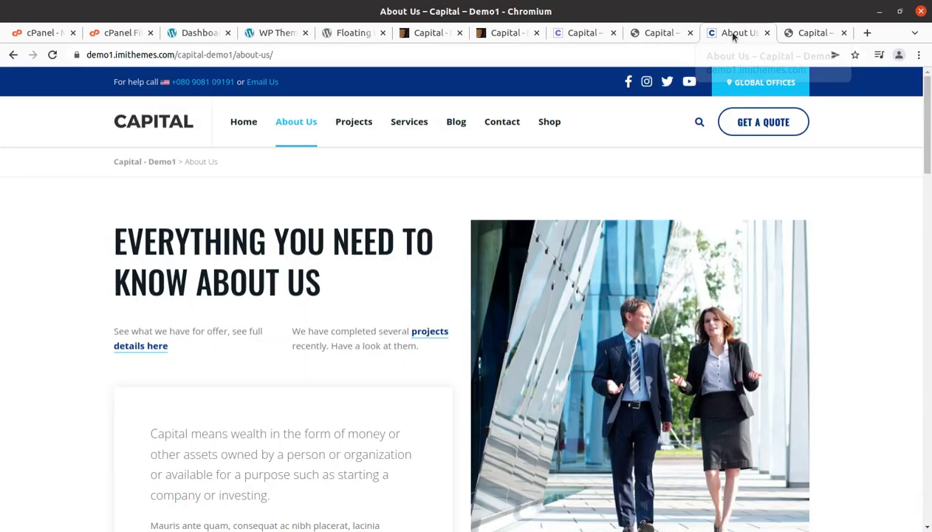
pyautogui.click(247, 125)
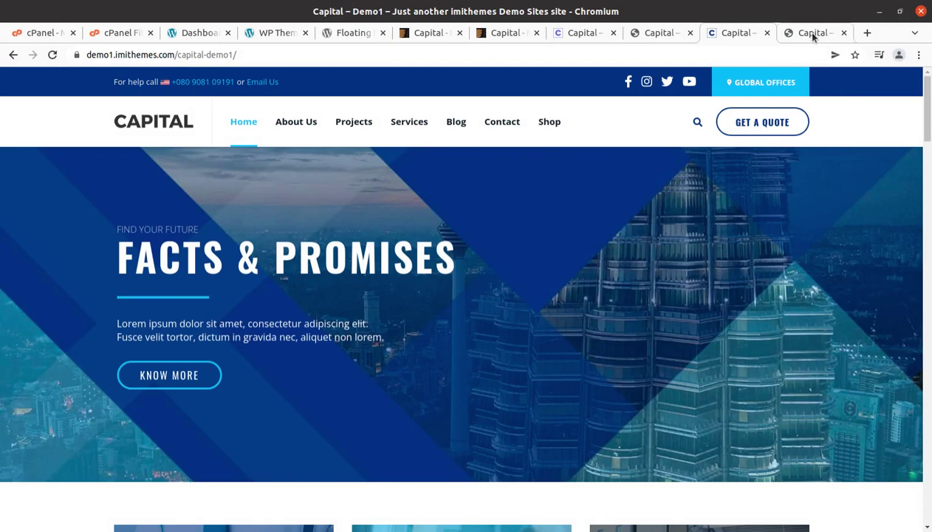
pyautogui.click(813, 34)
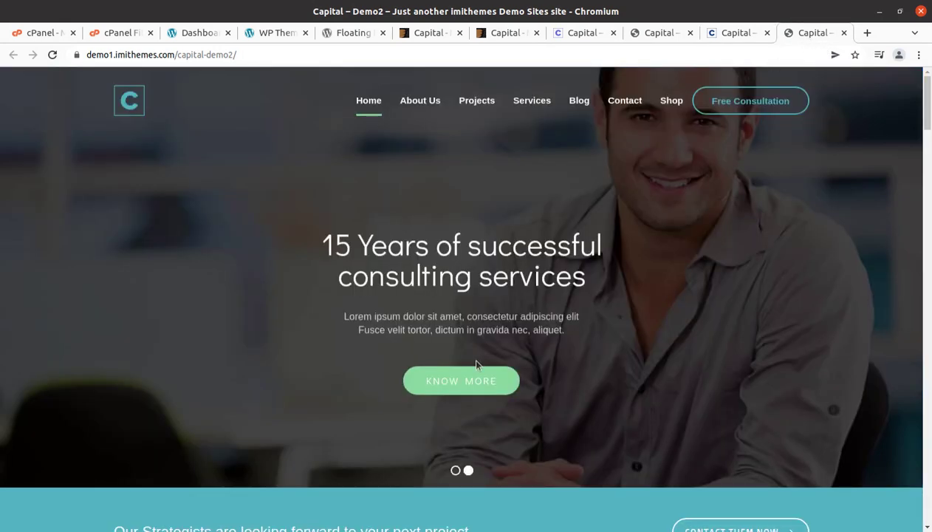
pyautogui.scroll(-4, 442, 336)
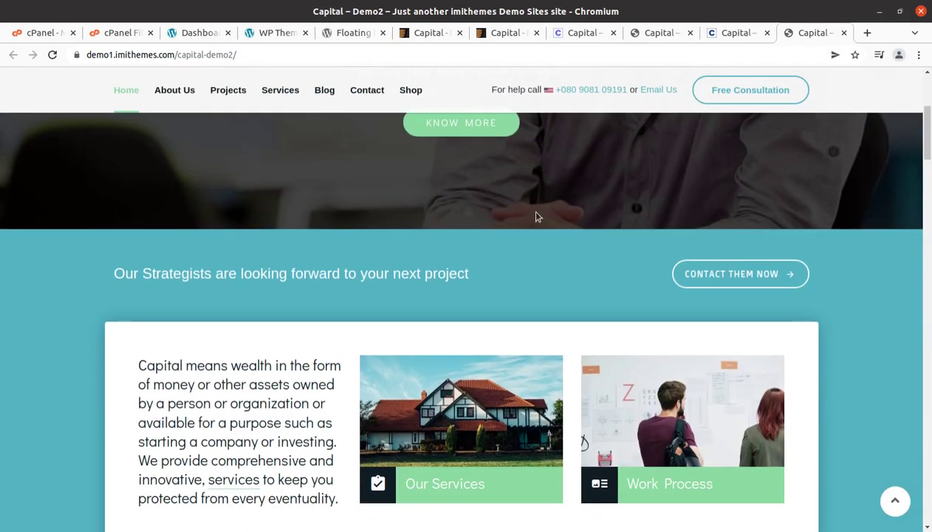
pyautogui.click(430, 33)
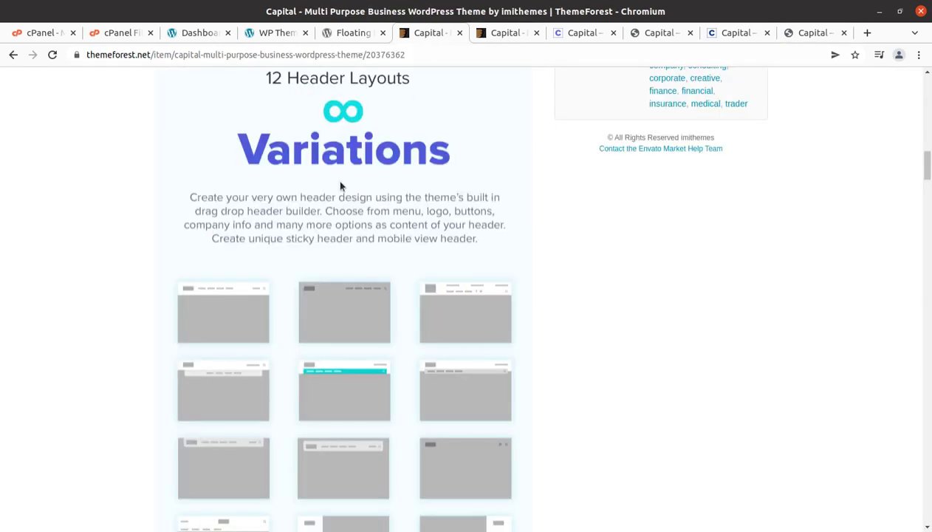
pyautogui.scroll(3, 360, 249)
pyautogui.click(507, 33)
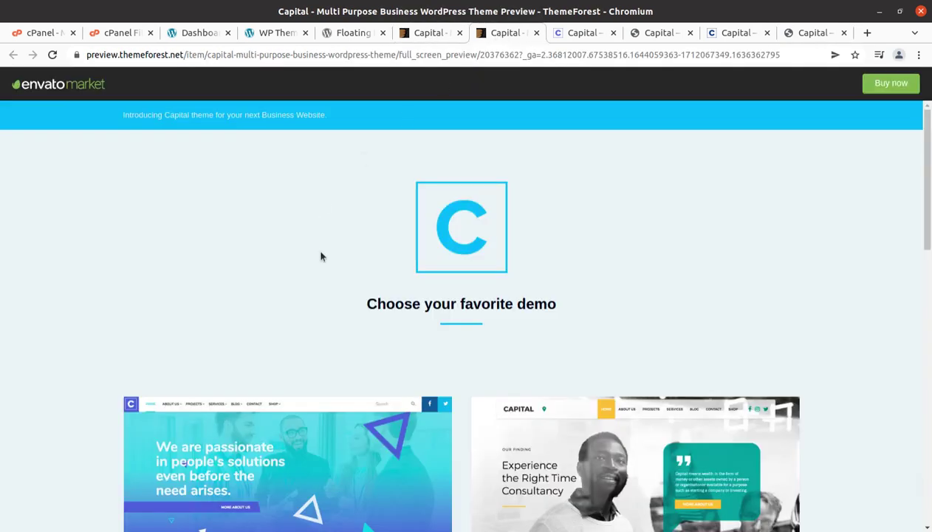
# Step: Return to the WordPress dashboard, open the Demo Importer section of the theme options, and reload the page
pyautogui.click(193, 34)
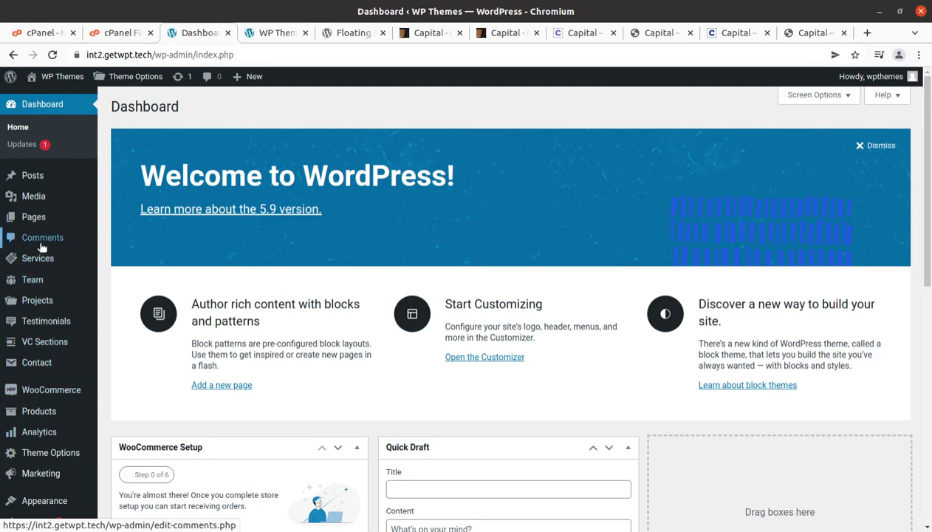
pyautogui.moveTo(38, 290)
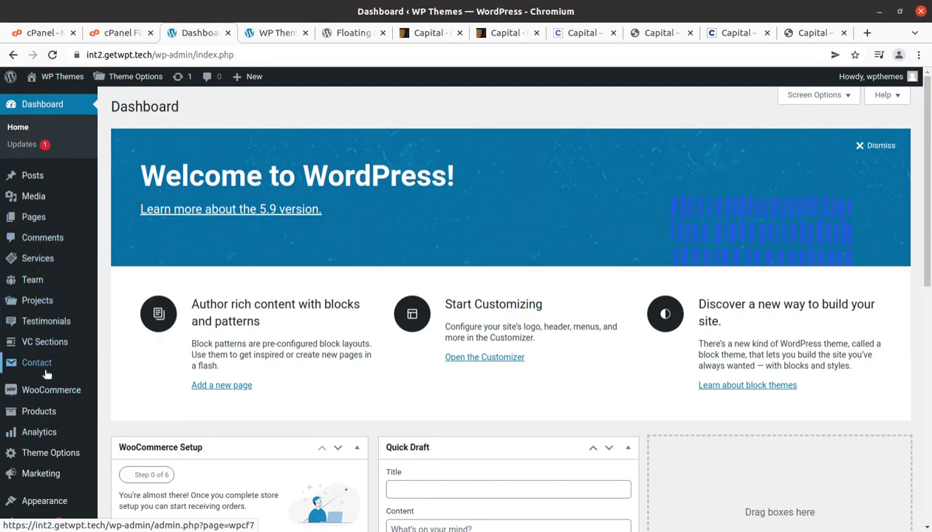
pyautogui.scroll(-2, 35, 360)
pyautogui.moveTo(50, 449)
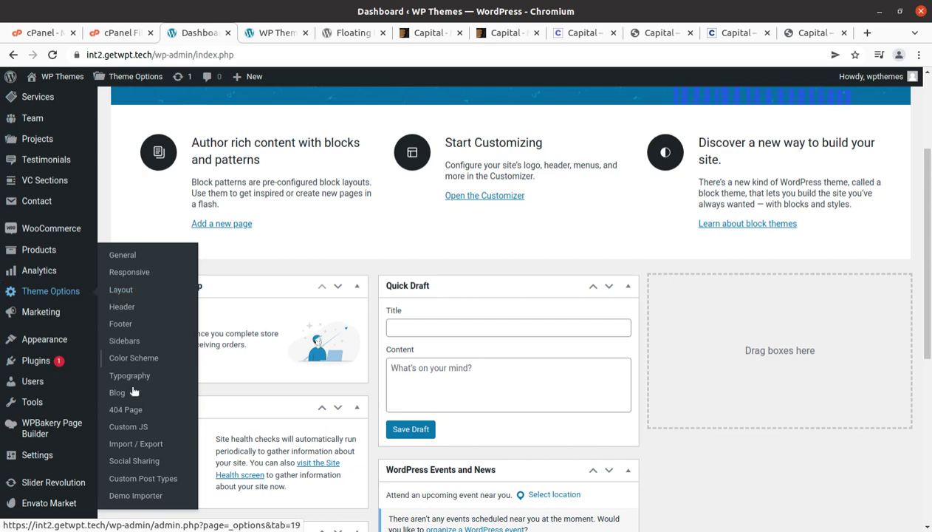
pyautogui.click(129, 496)
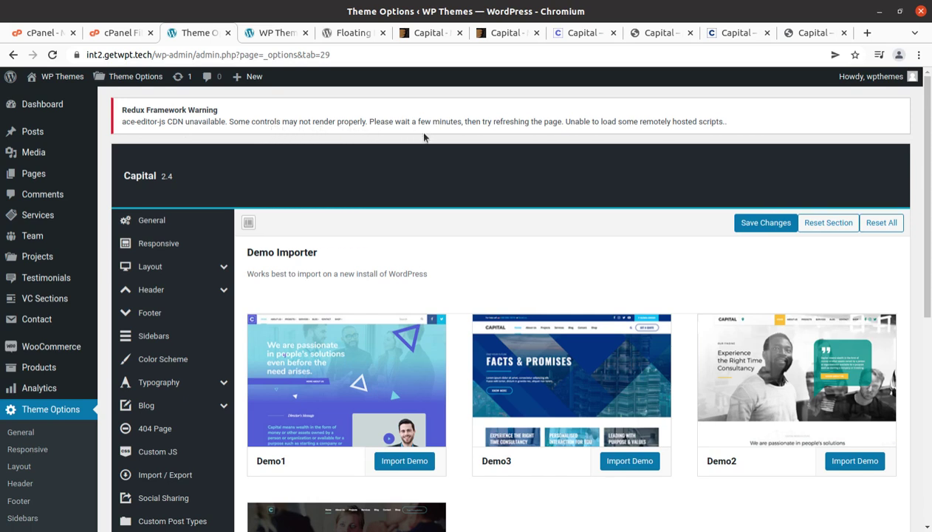
pyautogui.click(52, 55)
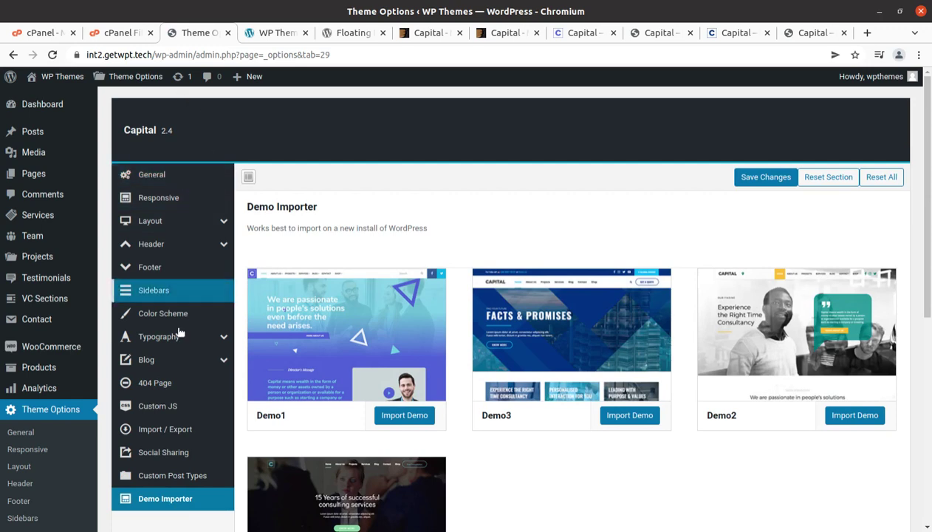
# Step: Look over the available demos and start importing the Demo2 content, accepting the confirmation
pyautogui.scroll(-3, 192, 354)
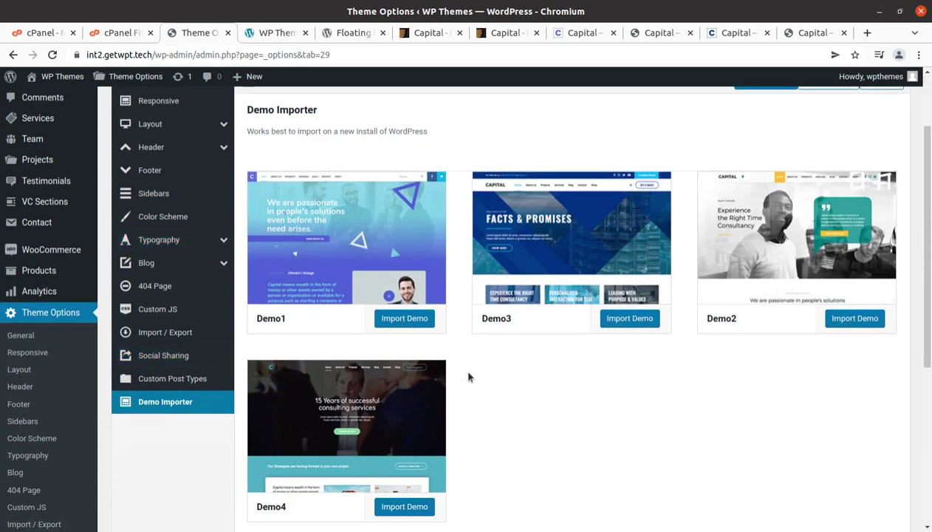
pyautogui.scroll(-3, 561, 435)
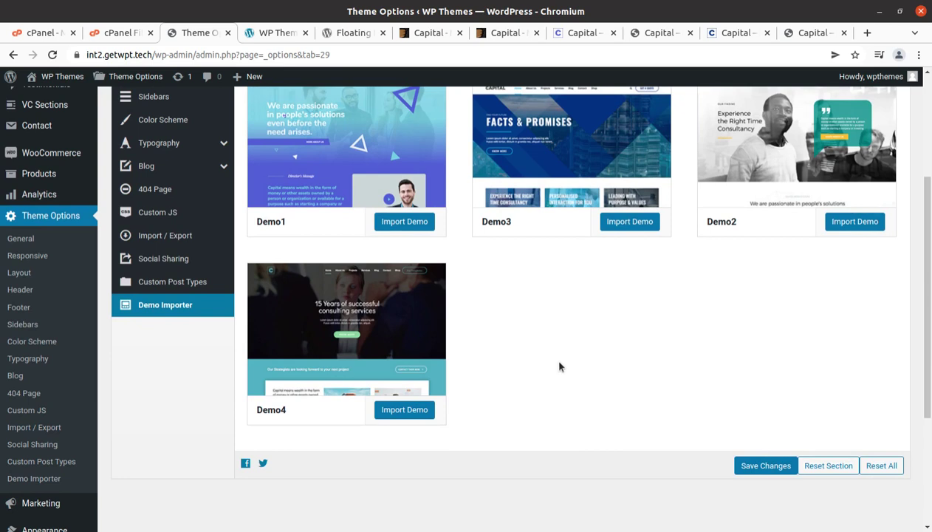
pyautogui.scroll(1, 559, 370)
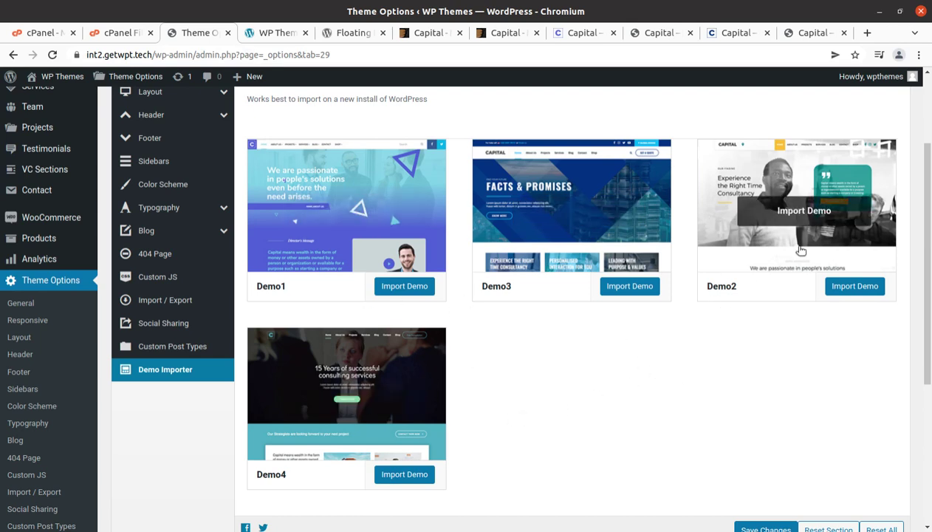
pyautogui.click(847, 289)
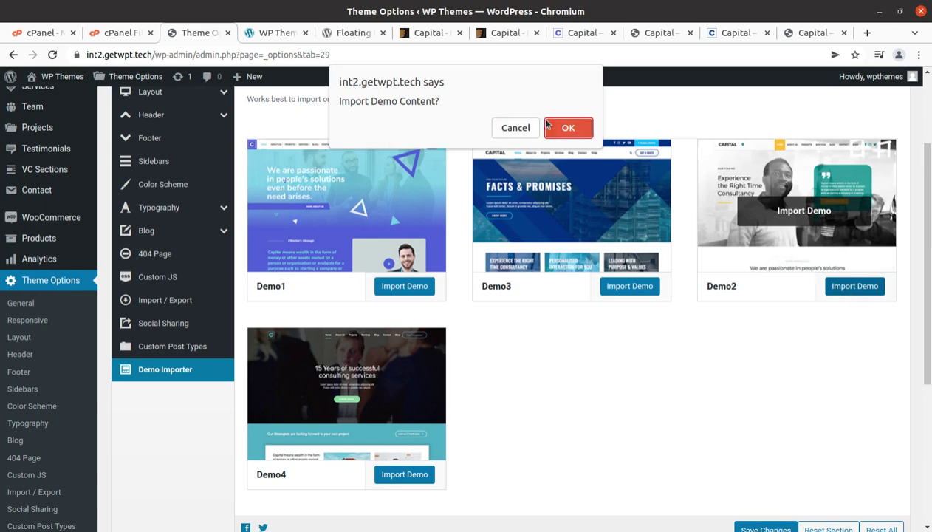
pyautogui.click(550, 132)
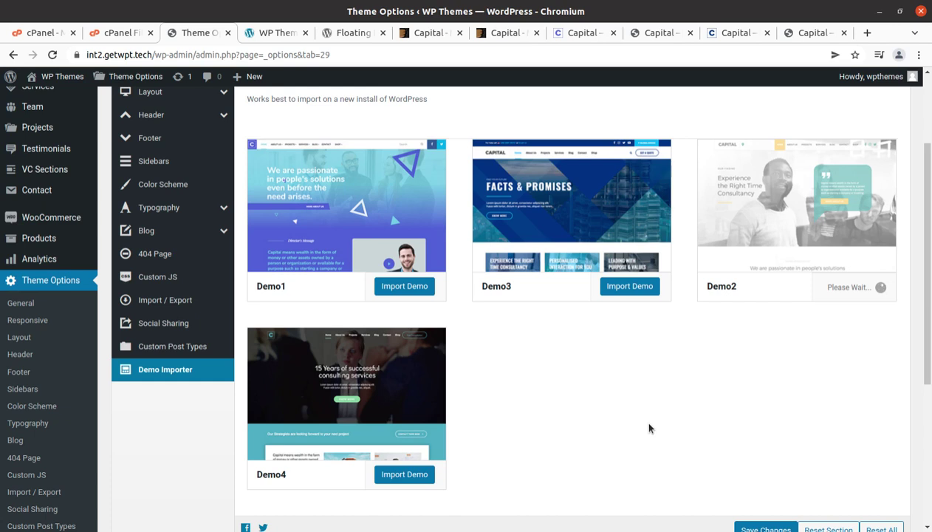
# Step: Open the Media Library in a separate tab and refresh it to check which files the import is adding
pyautogui.scroll(3, 570, 451)
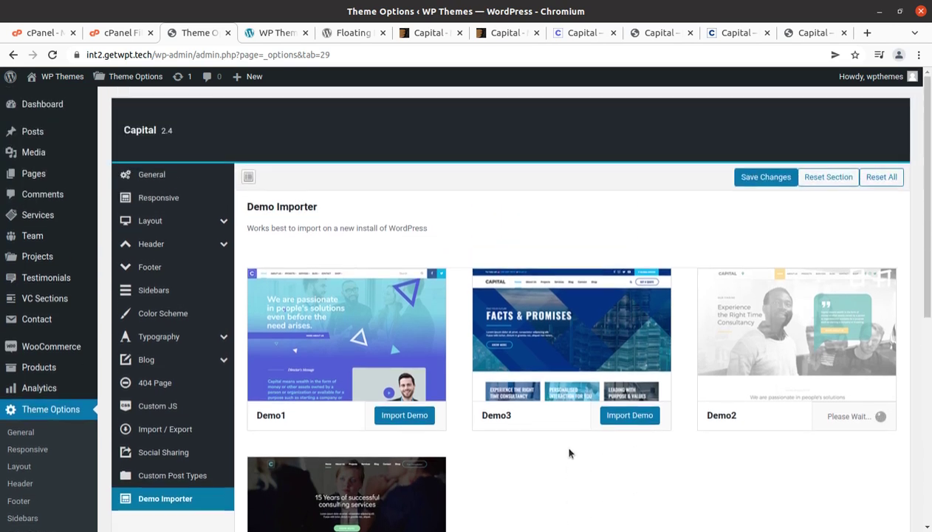
pyautogui.moveTo(25, 152)
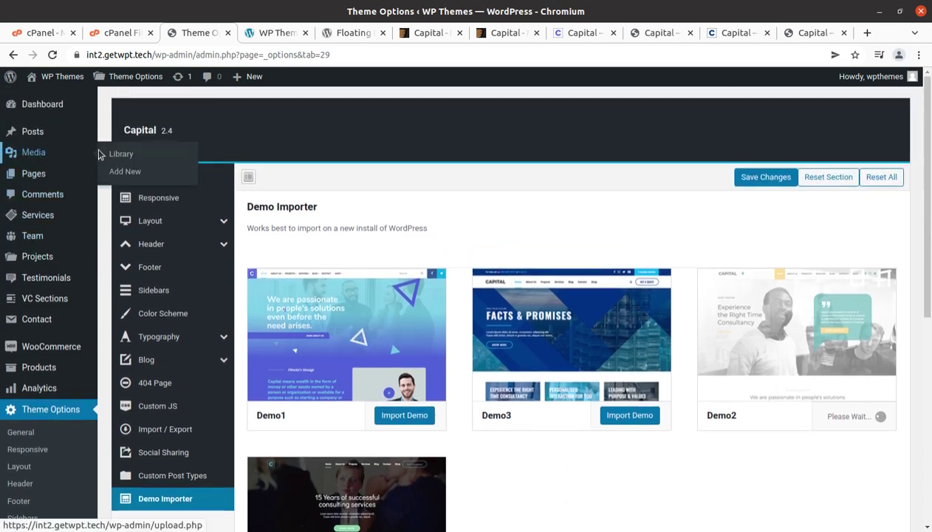
pyautogui.middleClick(122, 154)
pyautogui.hotkey('ctrl', 'Tab')
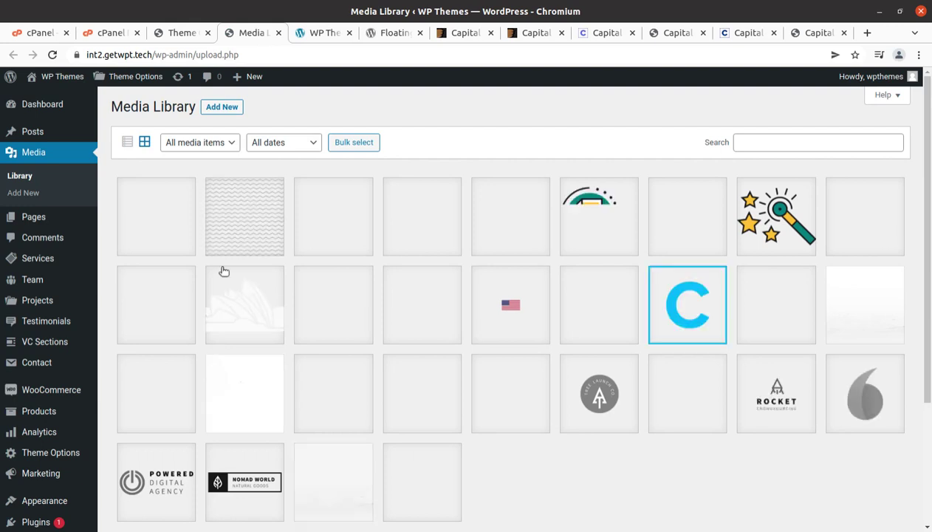
pyautogui.scroll(-5, 224, 272)
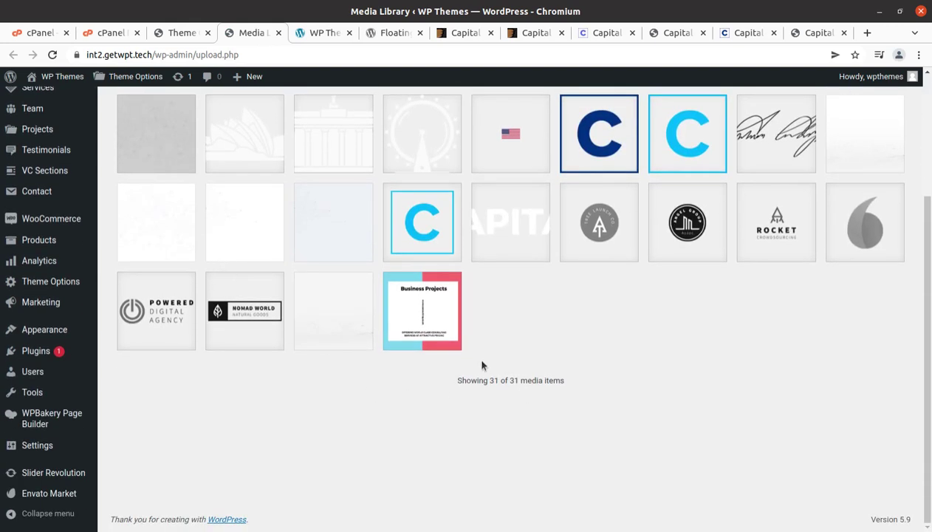
pyautogui.click(54, 55)
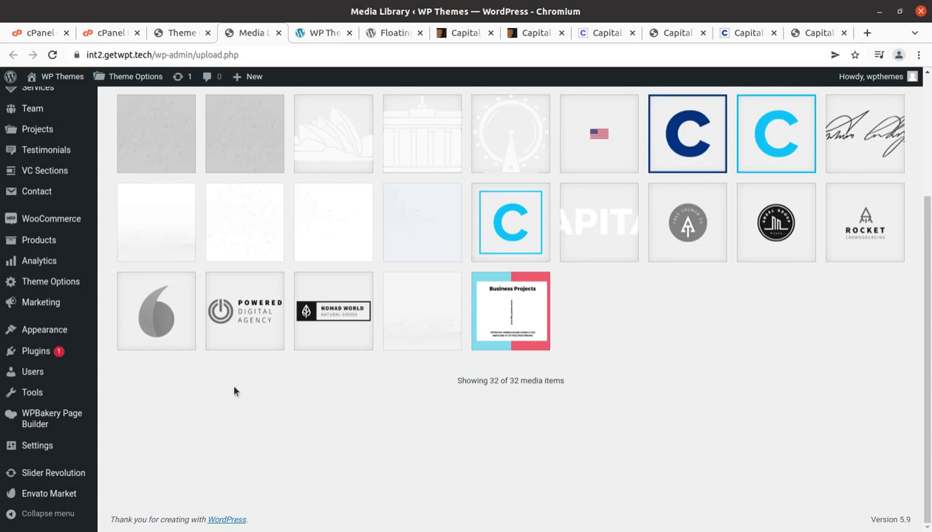
pyautogui.scroll(2, 234, 392)
pyautogui.scroll(1, 233, 389)
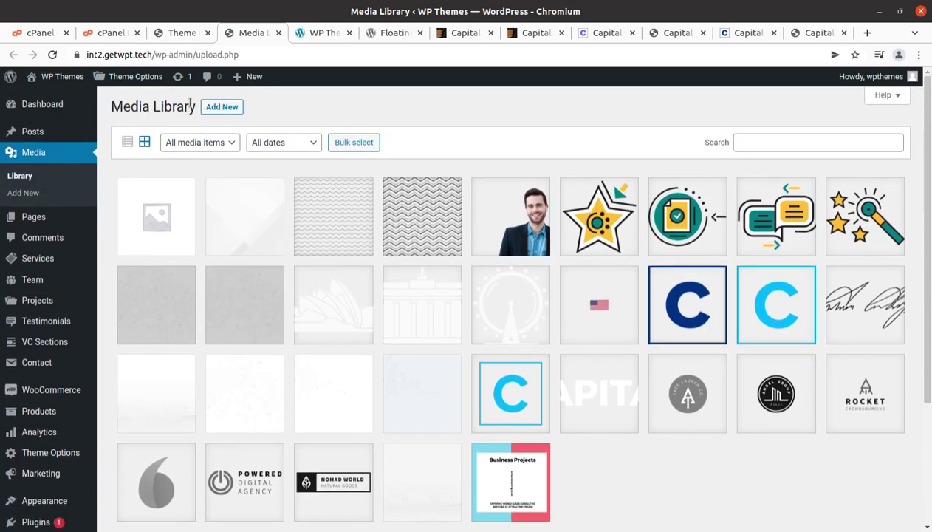
# Step: Check Demo2's import status in the theme options, then refresh the Media Library and check its item count again
pyautogui.click(185, 37)
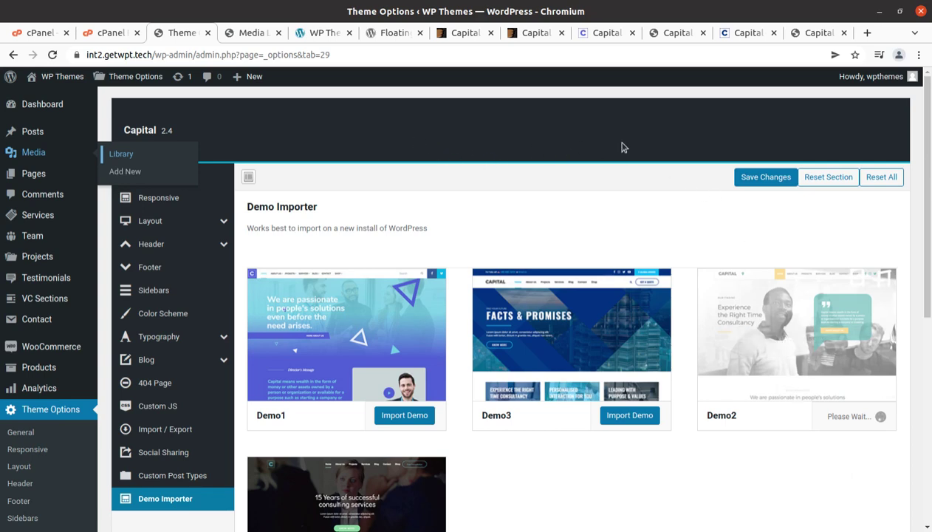
pyautogui.hotkey('ctrl', 'Tab')
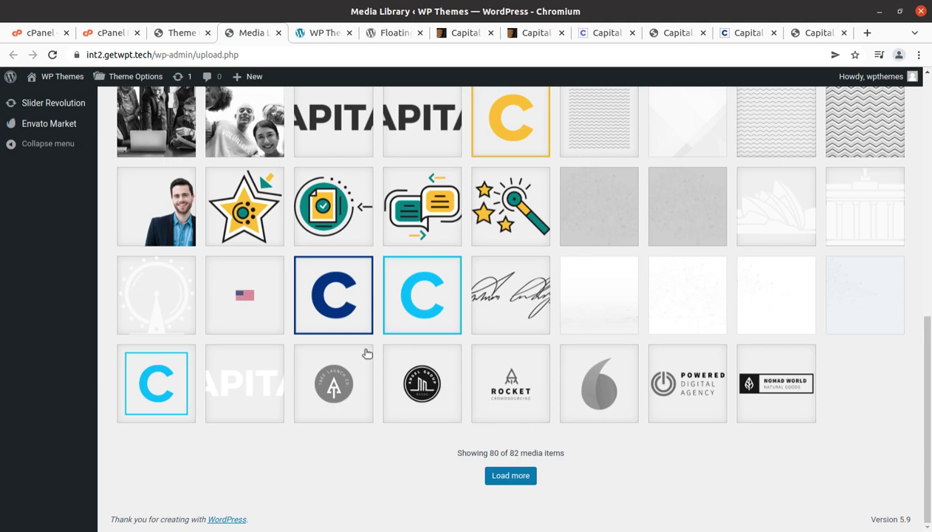
pyautogui.click(52, 55)
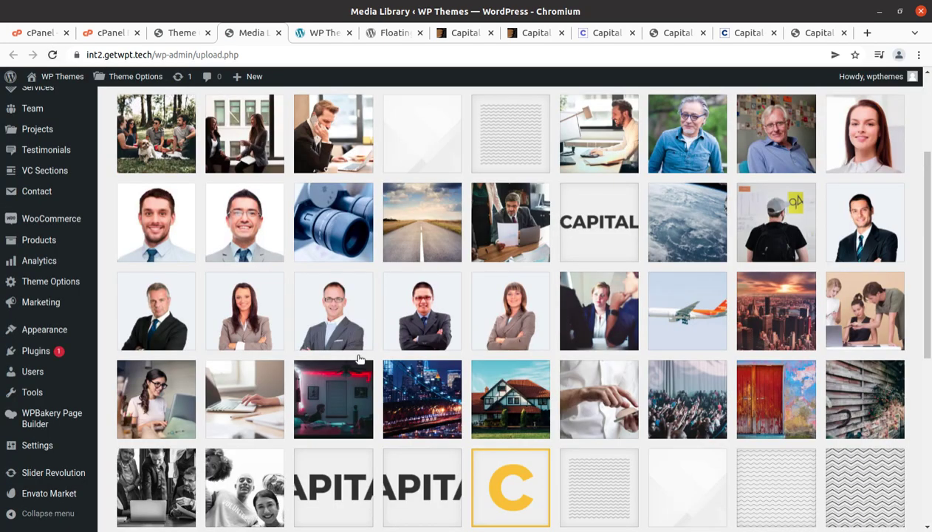
pyautogui.scroll(-5, 593, 425)
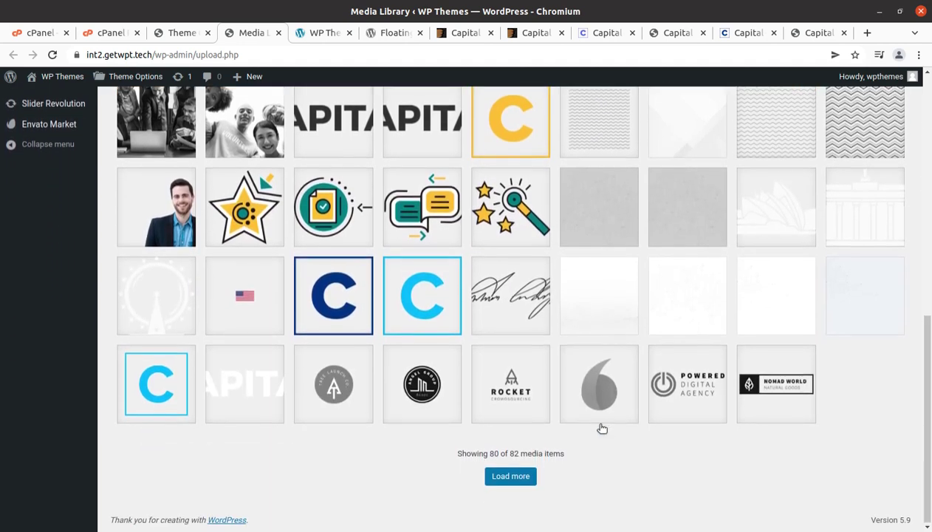
# Step: Open the list of all pages in a separate tab, check it for imported demo pages, and close the tab
pyautogui.click(183, 35)
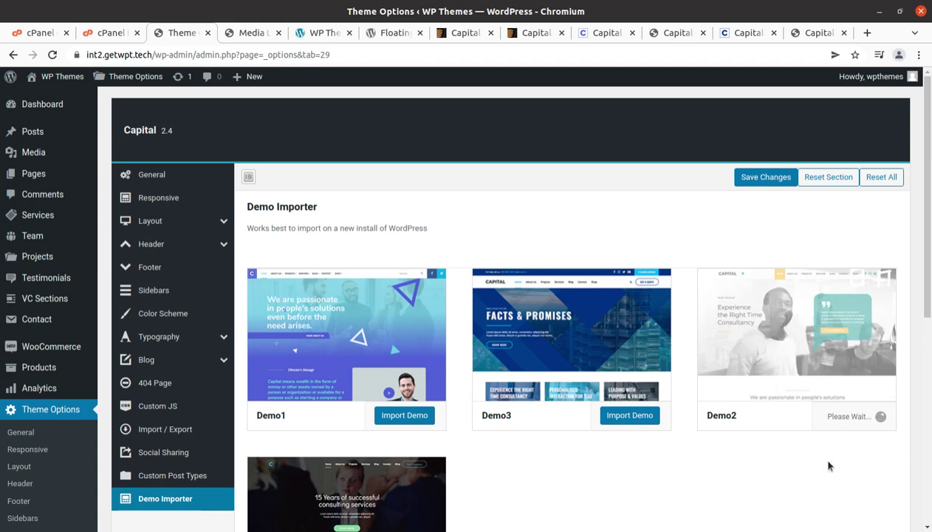
pyautogui.moveTo(33, 177)
pyautogui.middleClick(116, 176)
pyautogui.click(287, 33)
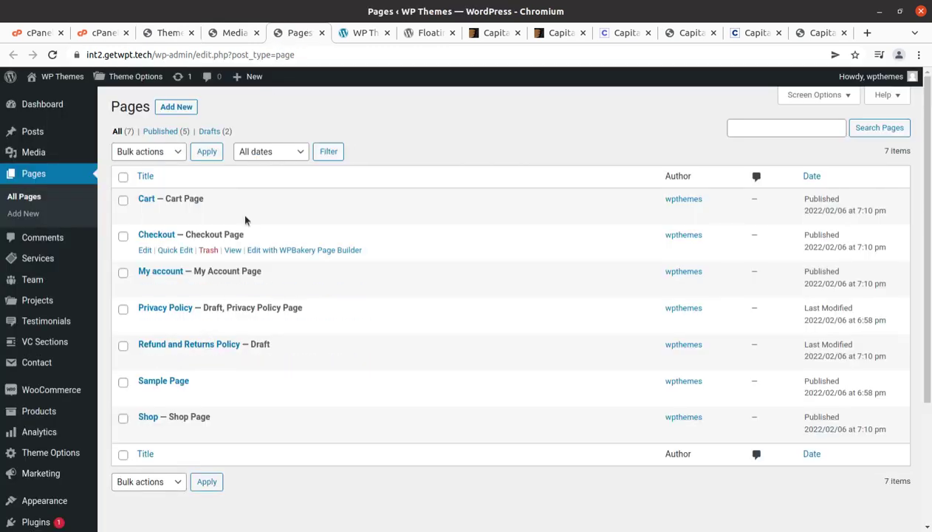
pyautogui.click(321, 32)
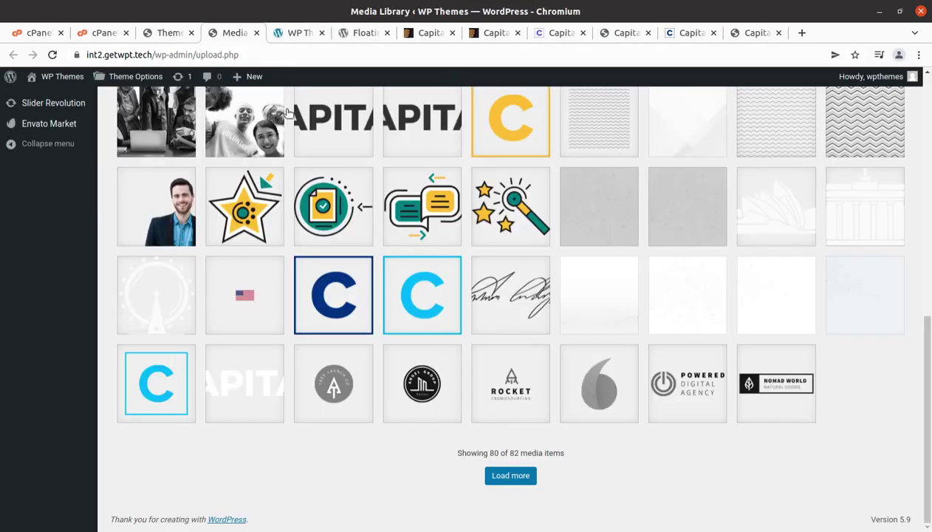
# Step: Reload the Demo Importer page and run the Demo2 import again, accepting the confirmation
pyautogui.click(188, 37)
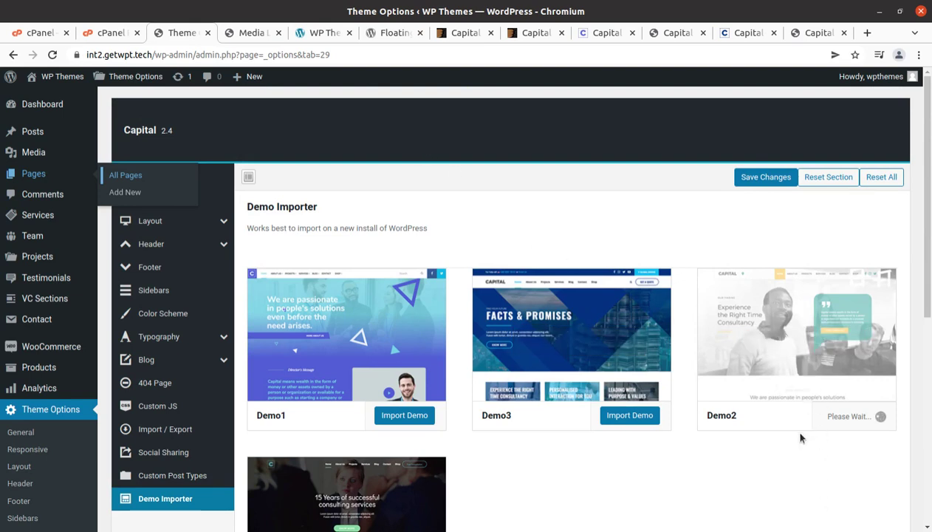
pyautogui.click(53, 56)
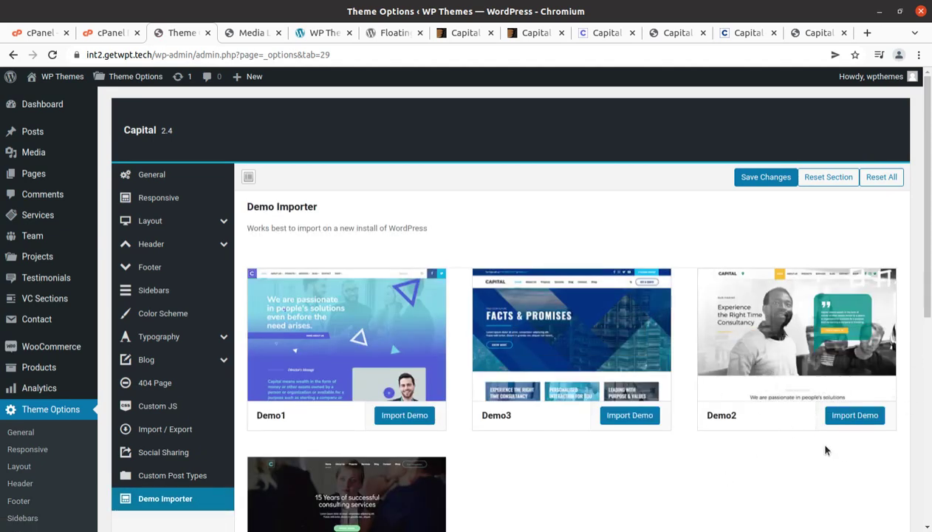
pyautogui.click(834, 417)
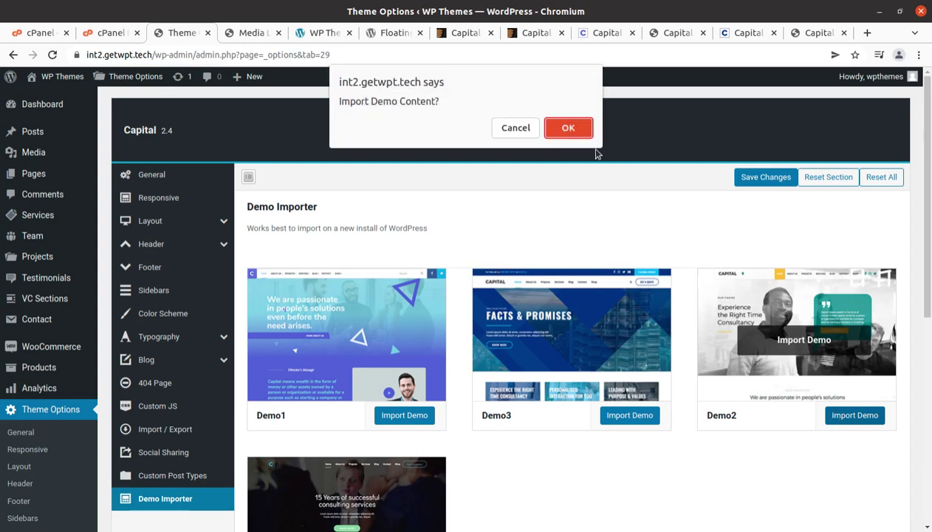
pyautogui.click(568, 128)
# Step: Monitor the repeated Demo2 import by refreshing the Media Library, checking its total item count, and viewing the demo's status in the importer
pyautogui.click(251, 32)
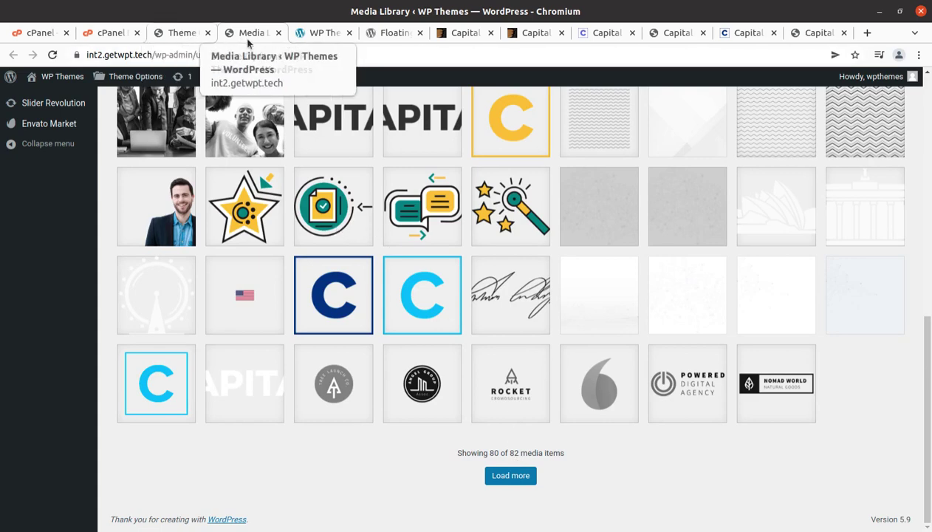
pyautogui.click(183, 34)
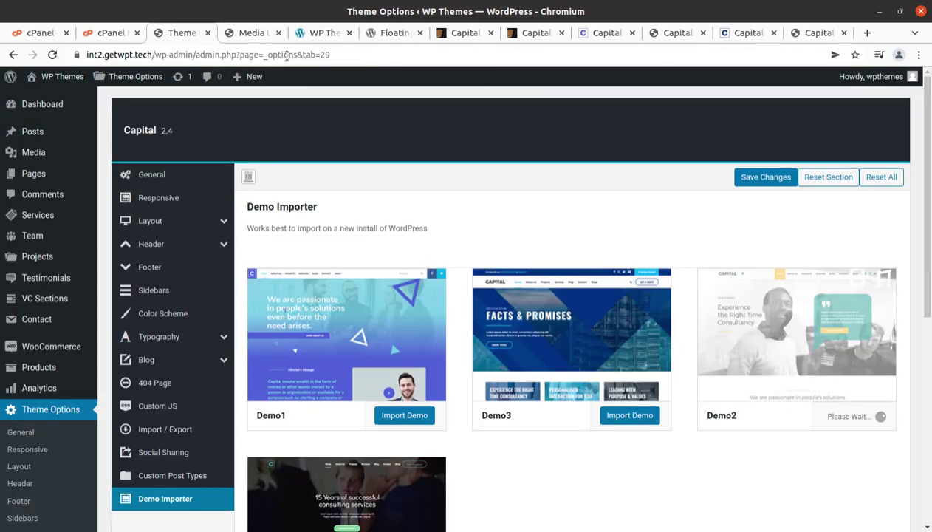
pyautogui.click(251, 32)
pyautogui.click(52, 55)
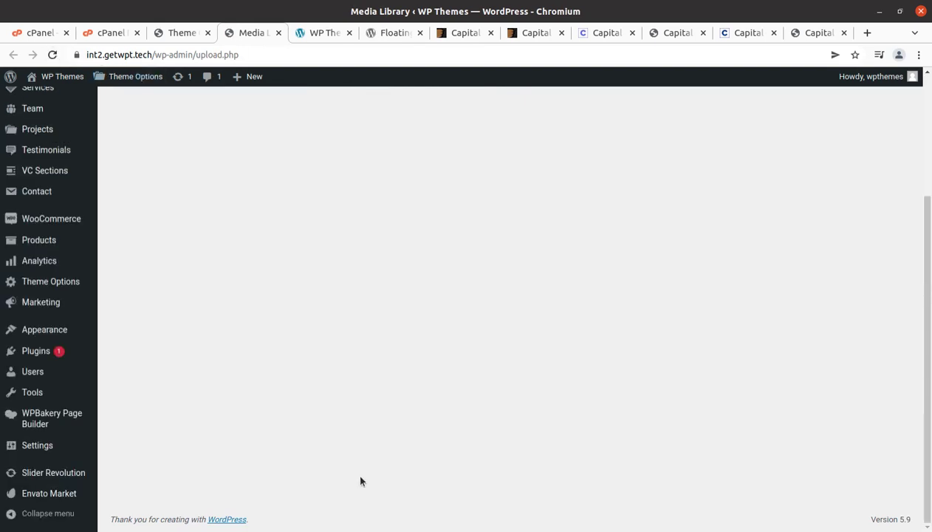
pyautogui.scroll(-5, 459, 392)
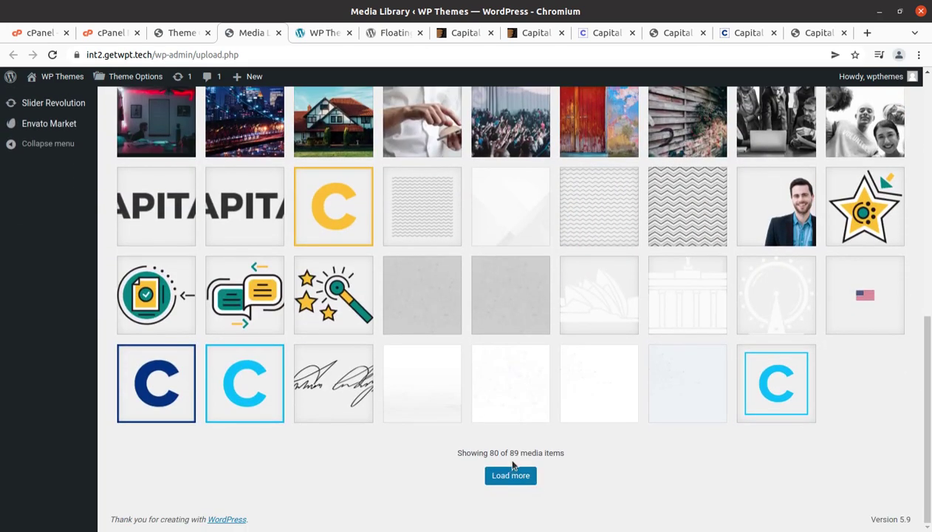
pyautogui.moveTo(511, 453); pyautogui.dragTo(520, 454)
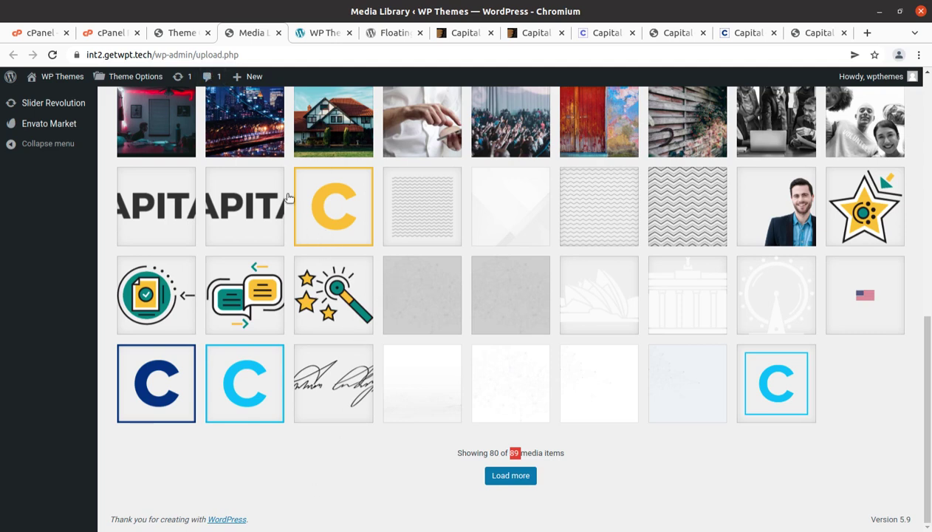
pyautogui.click(184, 34)
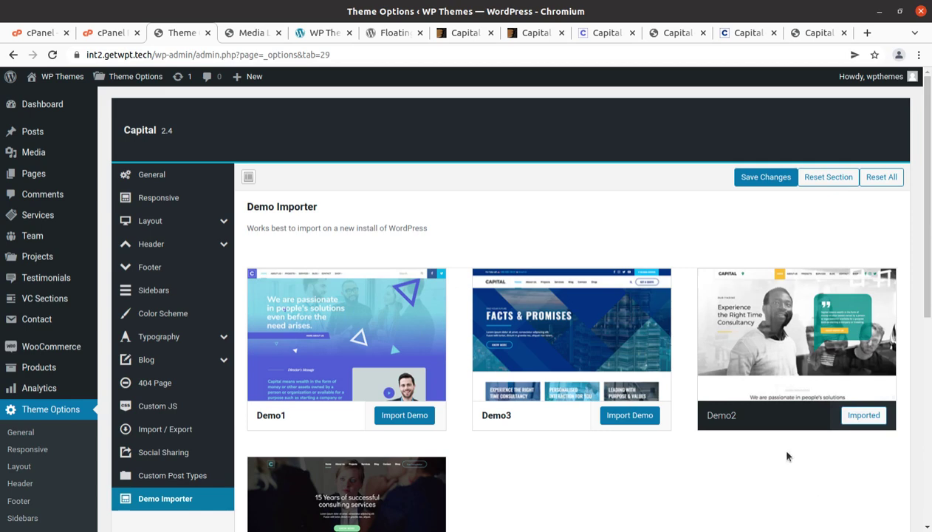
pyautogui.click(255, 37)
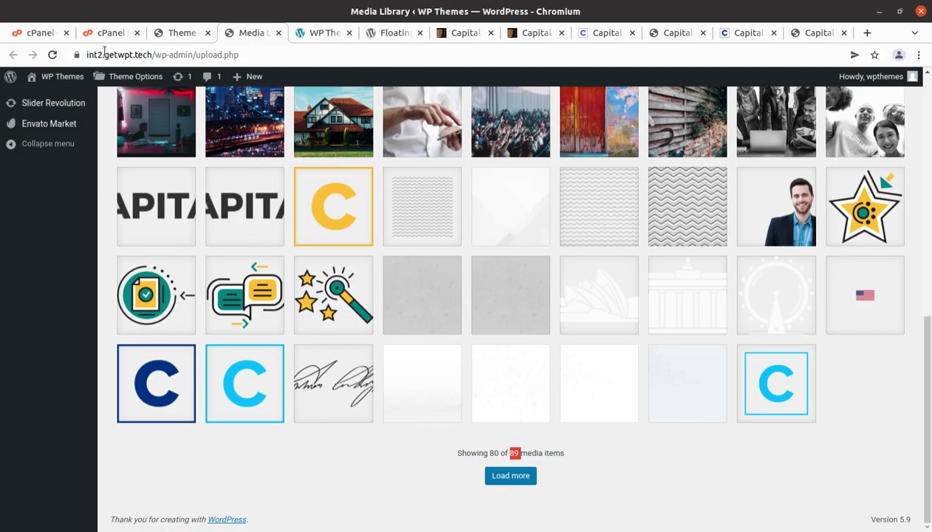
# Step: Reload the Media Library and check its total number of media items once more
pyautogui.click(53, 55)
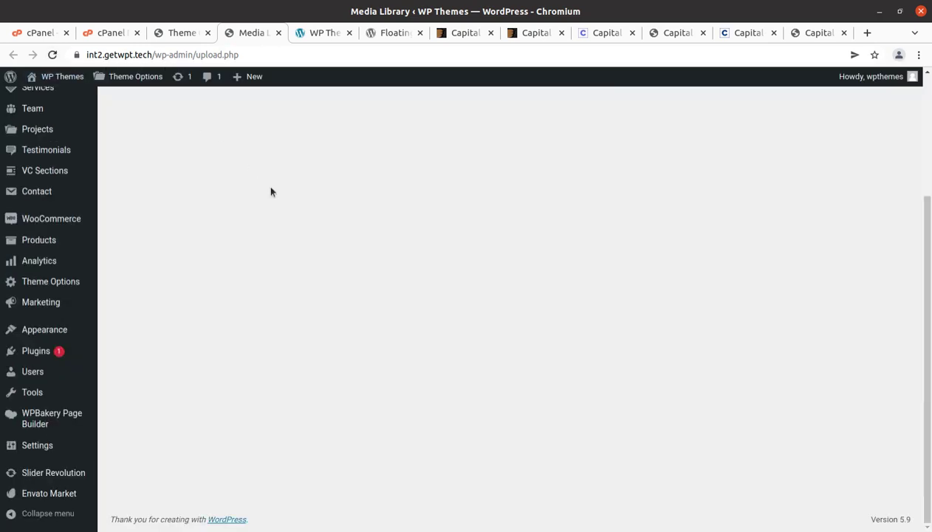
pyautogui.scroll(-5, 477, 222)
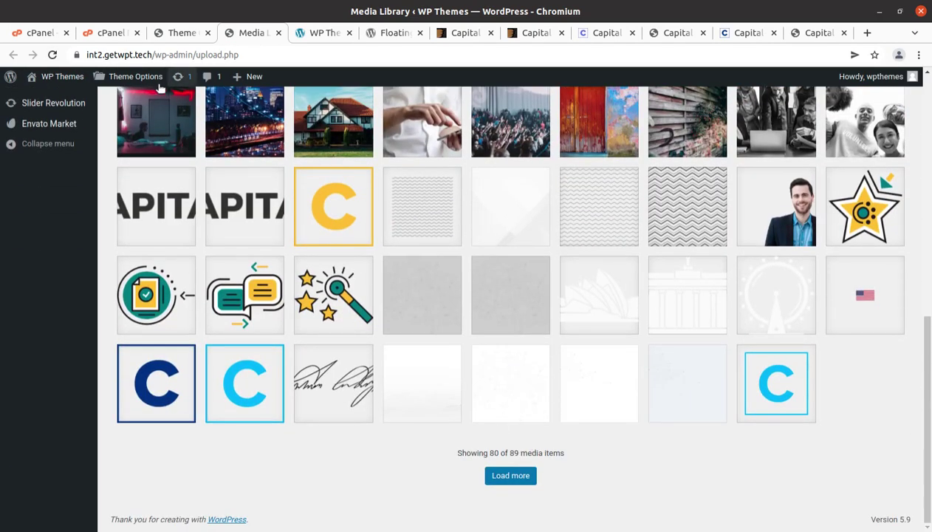
pyautogui.scroll(12, 71, 179)
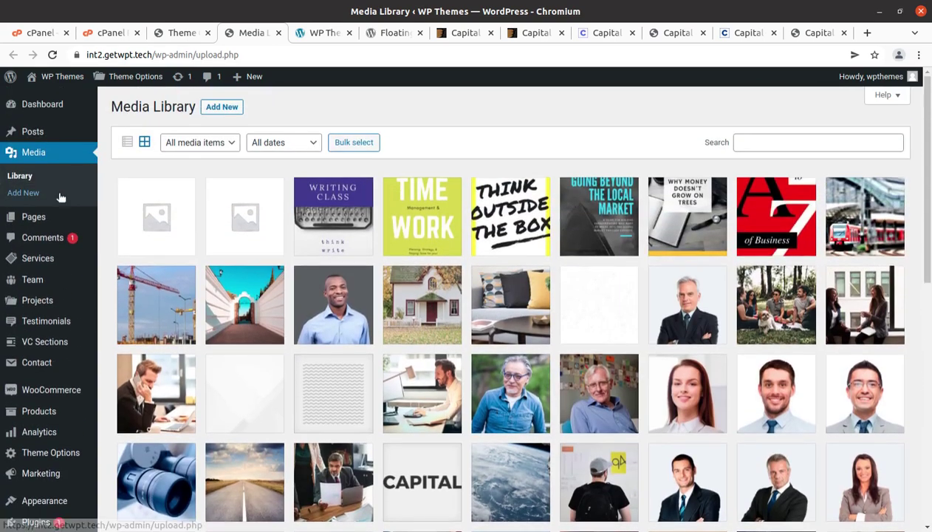
# Step: Open the list of all pages, look through it for imported demo pages, and close its tab
pyautogui.click(123, 222)
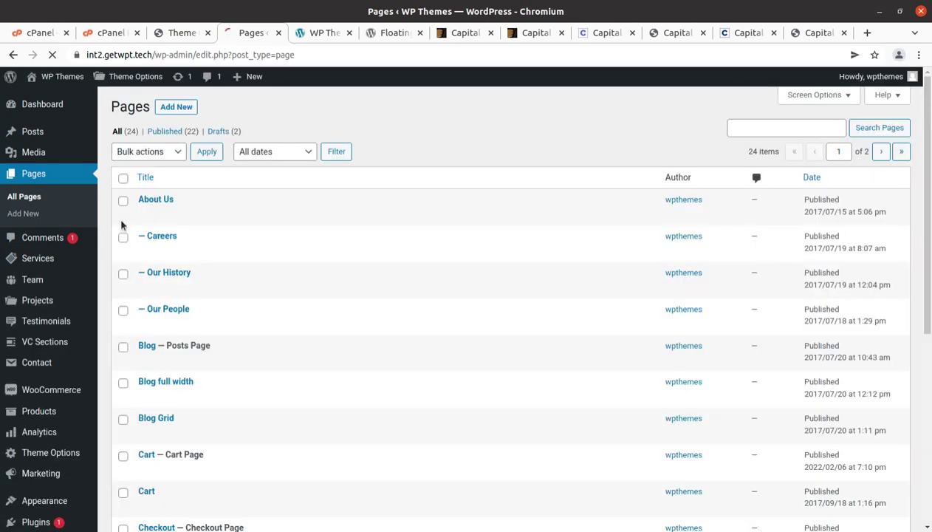
pyautogui.scroll(-2, 362, 263)
pyautogui.scroll(2, 239, 155)
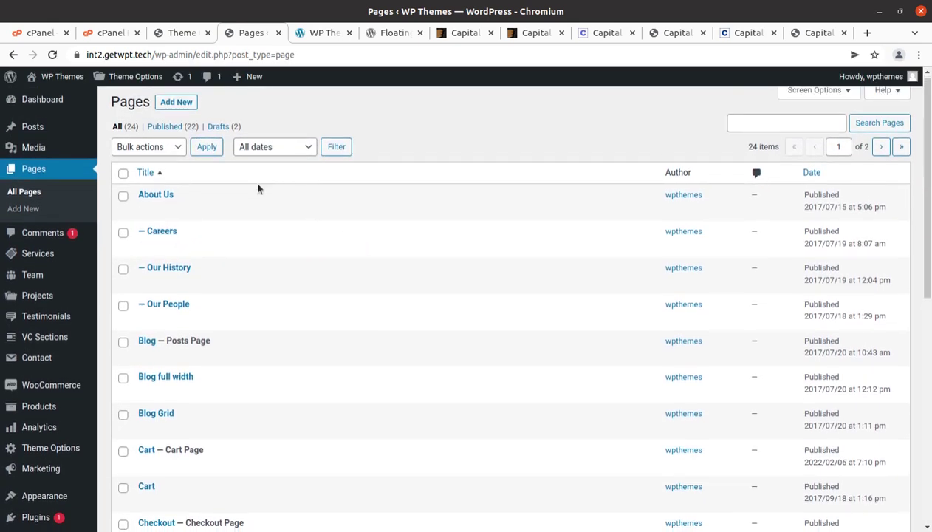
pyautogui.scroll(-6, 258, 190)
pyautogui.moveTo(270, 201)
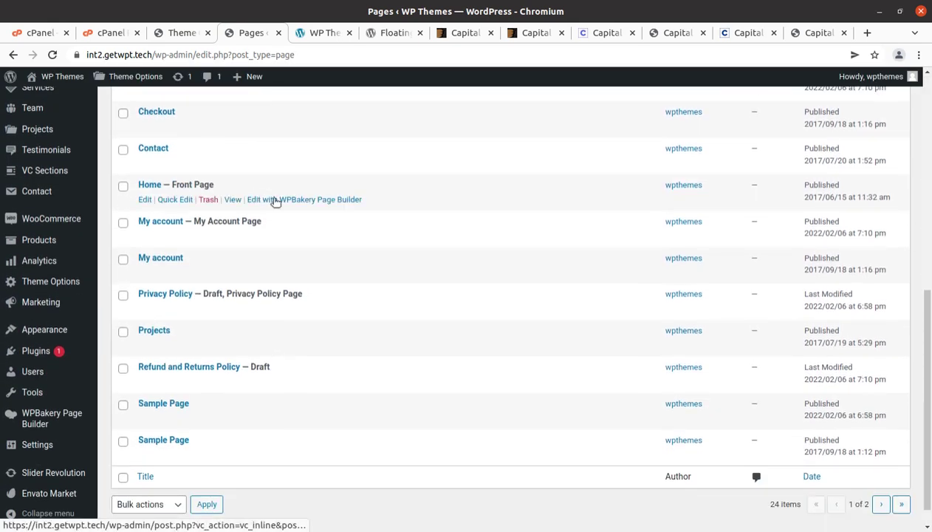
pyautogui.scroll(6, 273, 201)
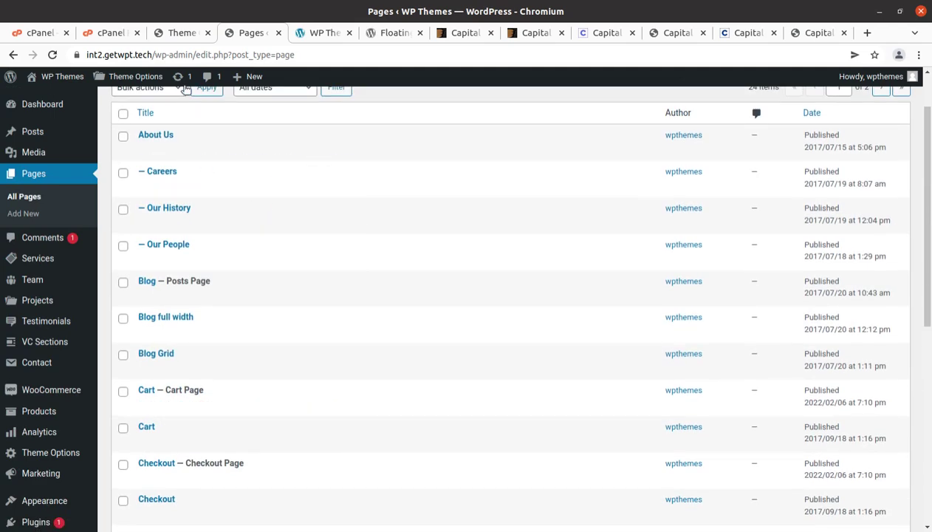
pyautogui.click(278, 33)
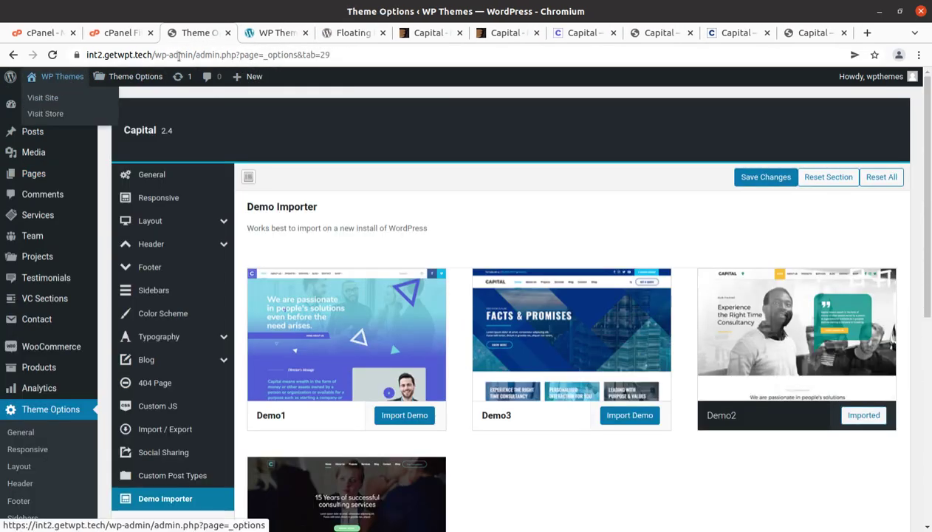
# Step: Open the site's front end in a new tab and compare it with the already open pre-import homepage
pyautogui.moveTo(59, 76)
pyautogui.middleClick(35, 95)
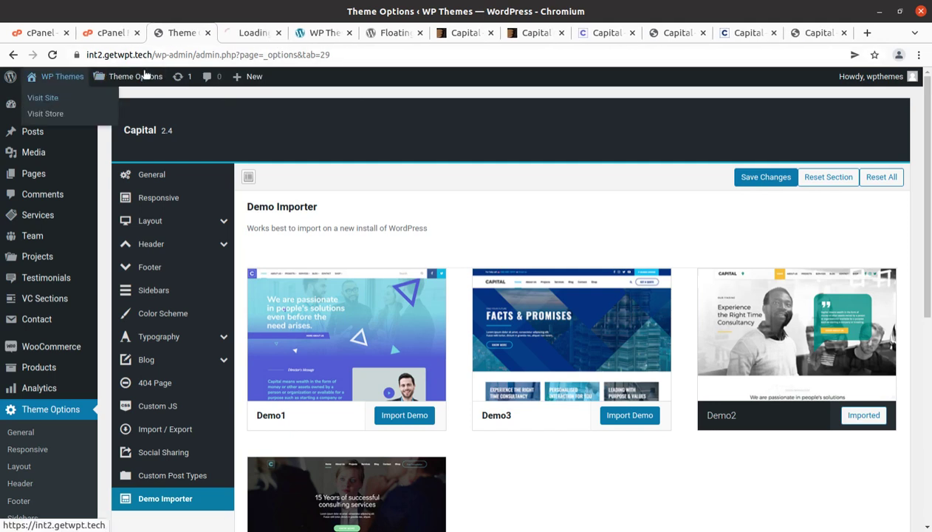
pyautogui.click(294, 34)
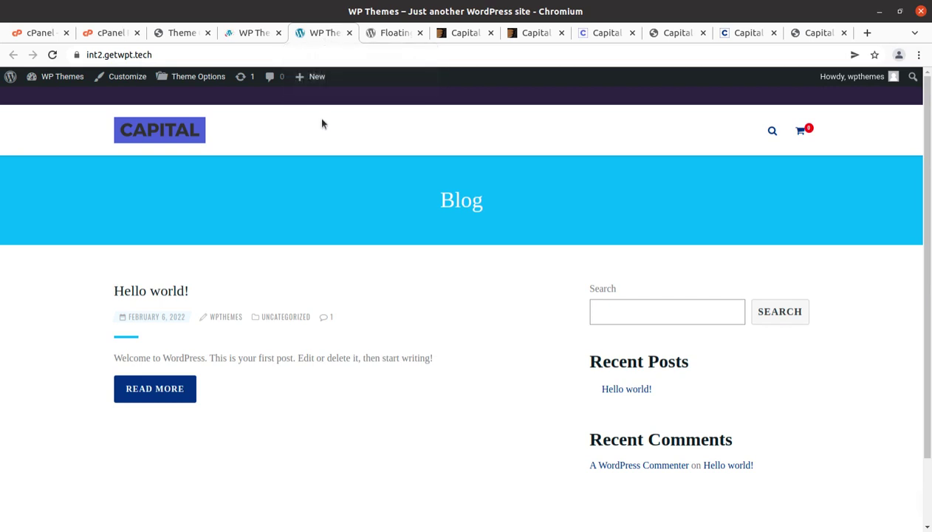
pyautogui.click(254, 34)
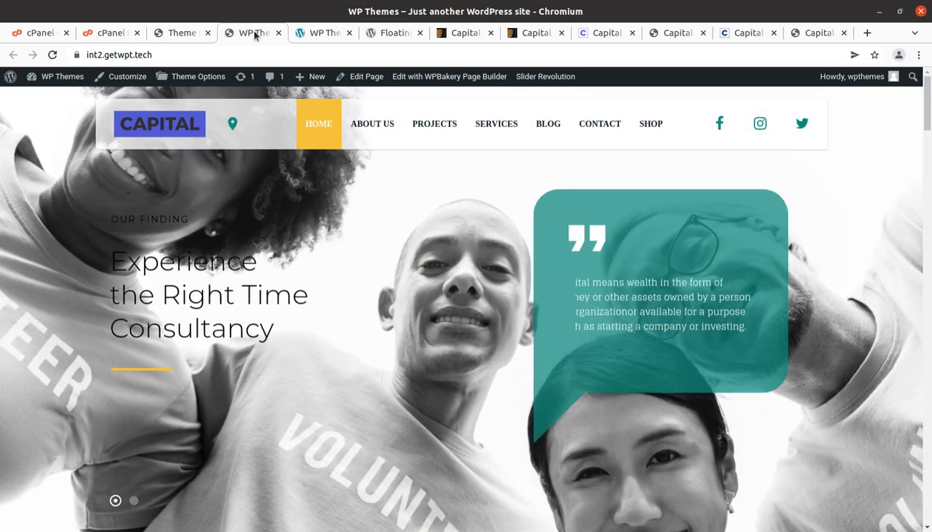
# Step: Examine the imported homepage section by section, from the hero slider through services and business updates to the footer
pyautogui.scroll(-5, 597, 328)
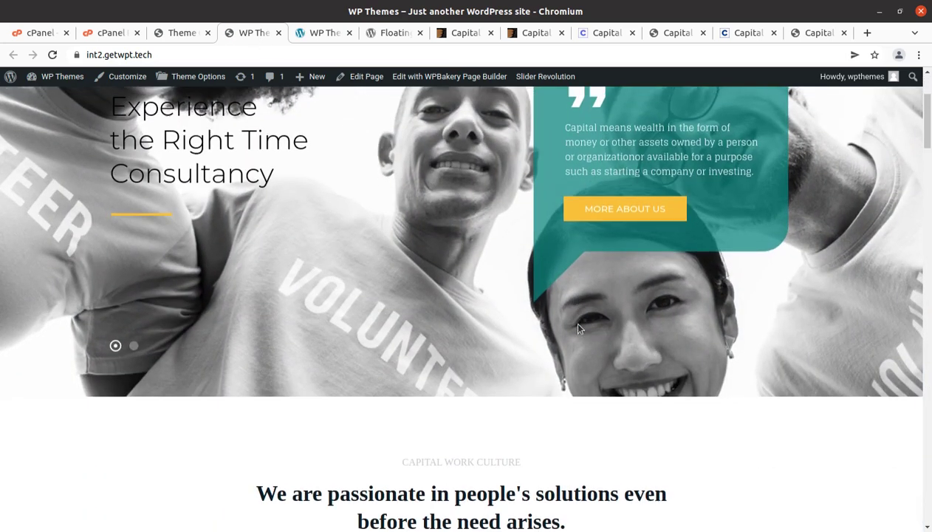
pyautogui.scroll(-6, 578, 328)
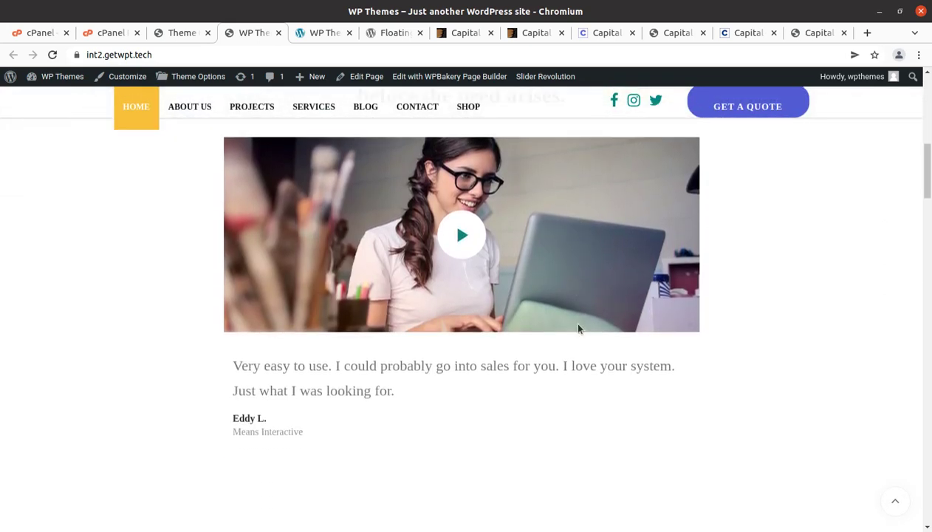
pyautogui.scroll(-6, 578, 328)
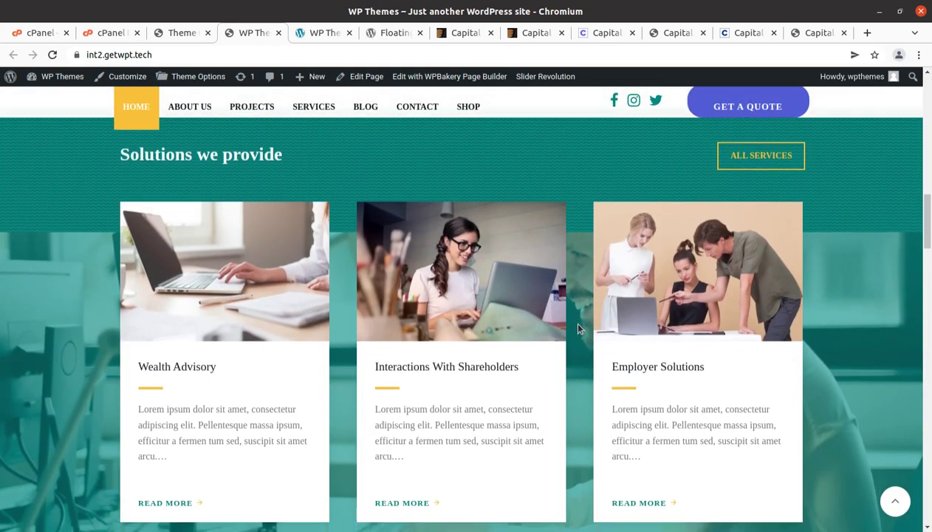
pyautogui.scroll(-5, 443, 369)
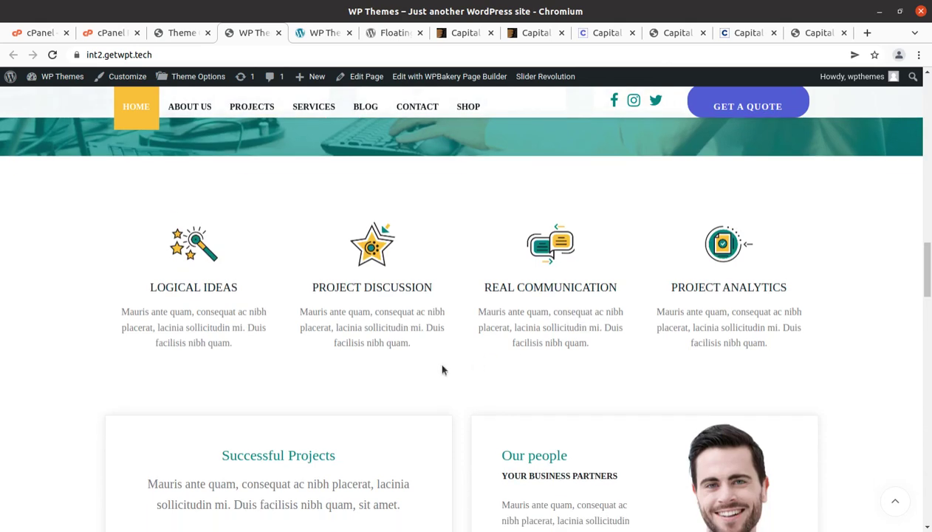
pyautogui.scroll(-5, 443, 370)
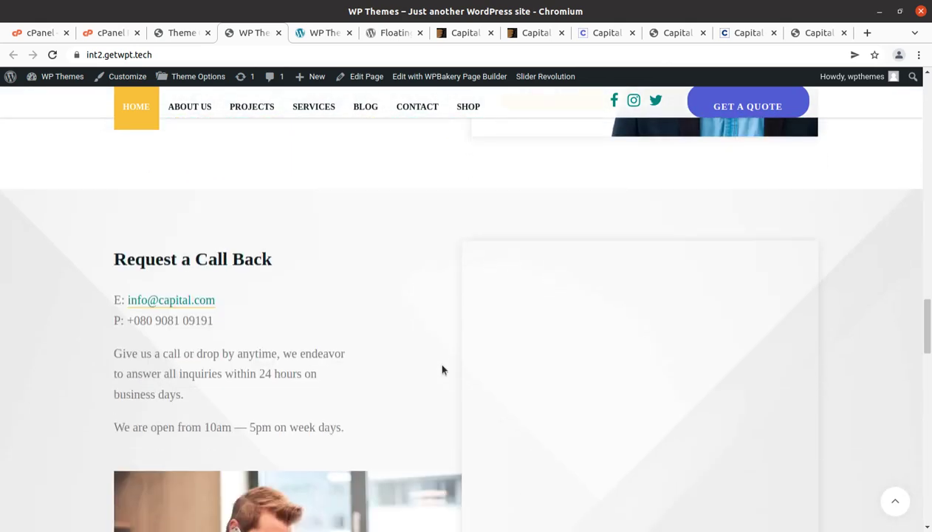
pyautogui.scroll(6, 442, 369)
pyautogui.scroll(-2, 443, 370)
pyautogui.scroll(-8, 442, 370)
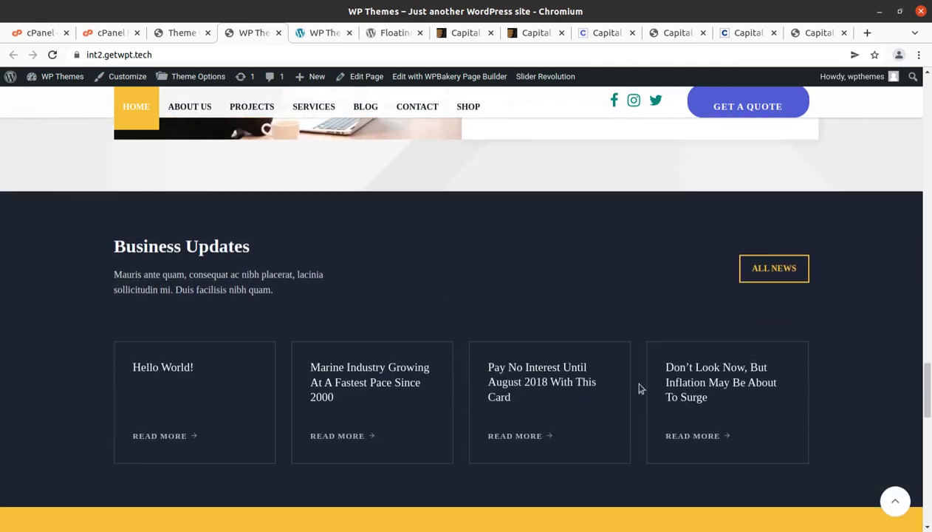
pyautogui.scroll(-2, 650, 384)
pyautogui.scroll(-3, 539, 330)
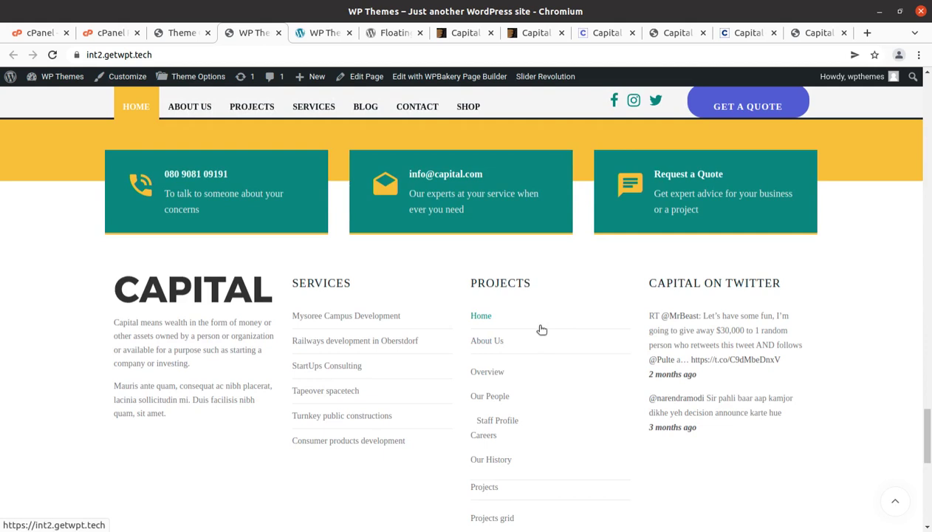
# Step: Open the site's About Us page and check its header, text and images
pyautogui.moveTo(192, 111)
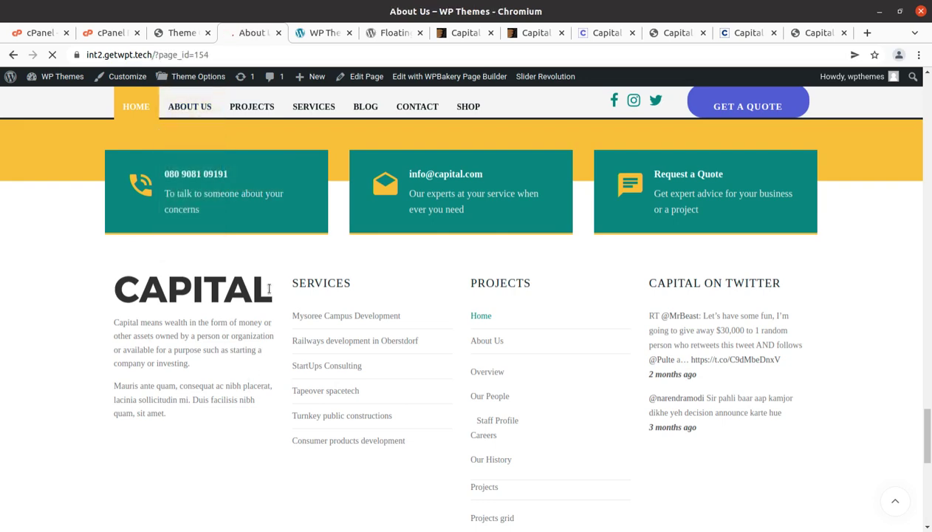
pyautogui.scroll(-3, 443, 339)
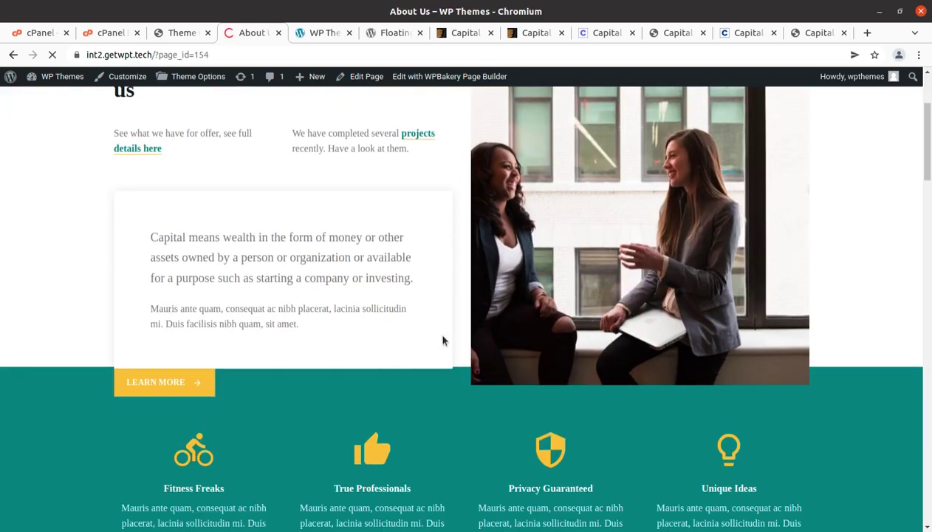
pyautogui.scroll(3, 443, 340)
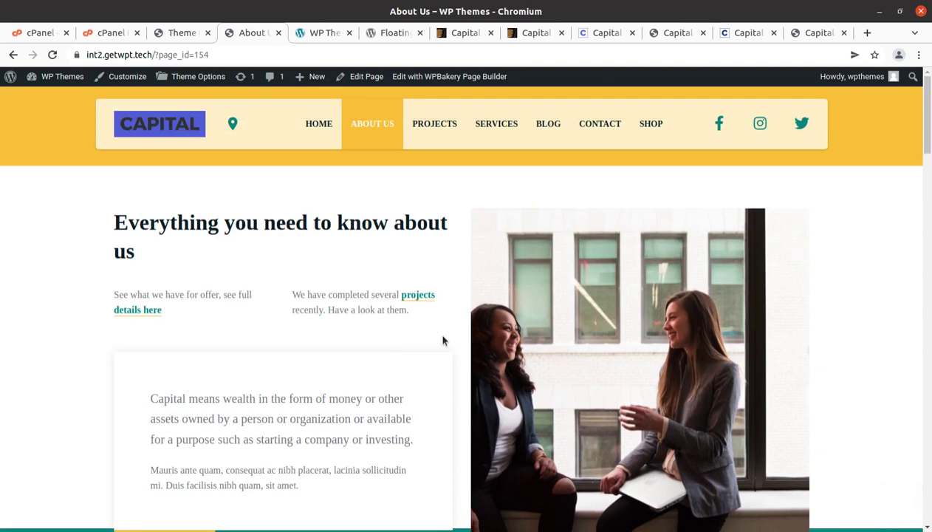
pyautogui.scroll(-2, 443, 340)
pyautogui.scroll(2, 443, 340)
# Step: Open the site's Projects page and check its content down to the footer
pyautogui.moveTo(432, 129)
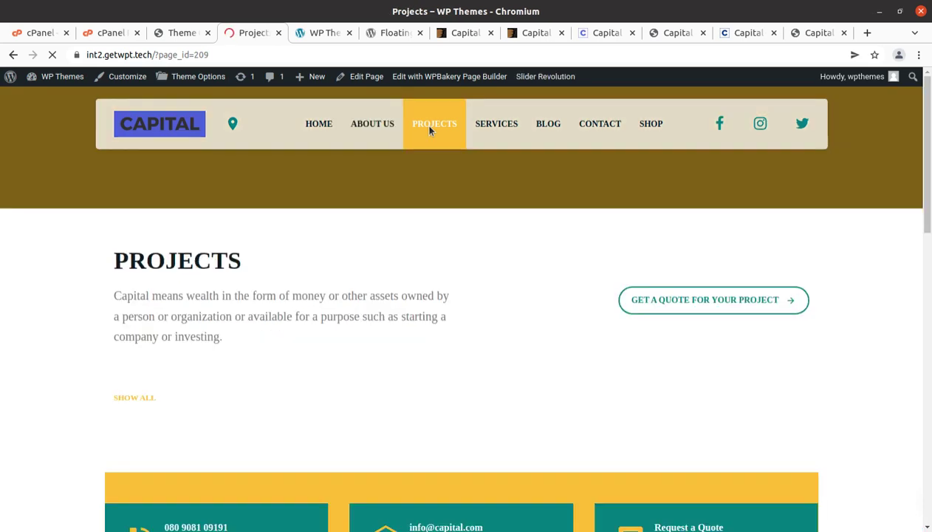
pyautogui.scroll(-4, 565, 264)
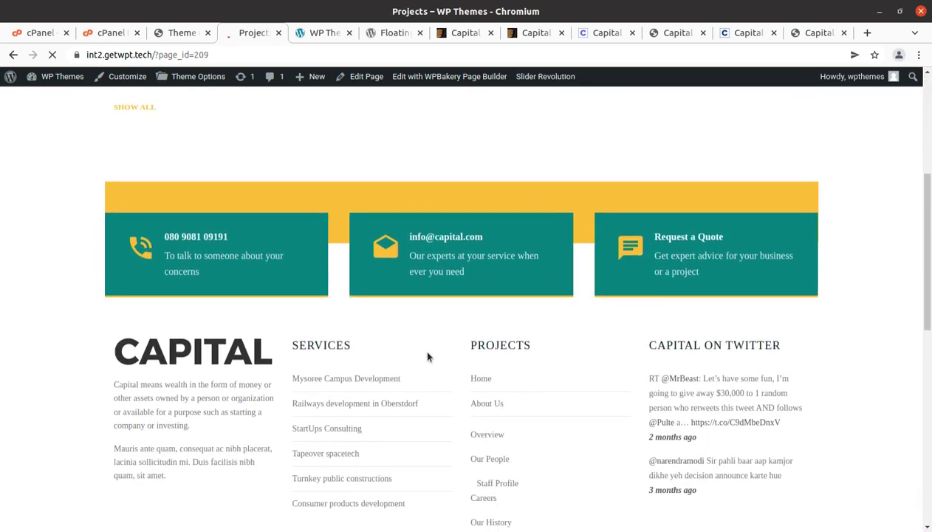
pyautogui.scroll(5, 427, 357)
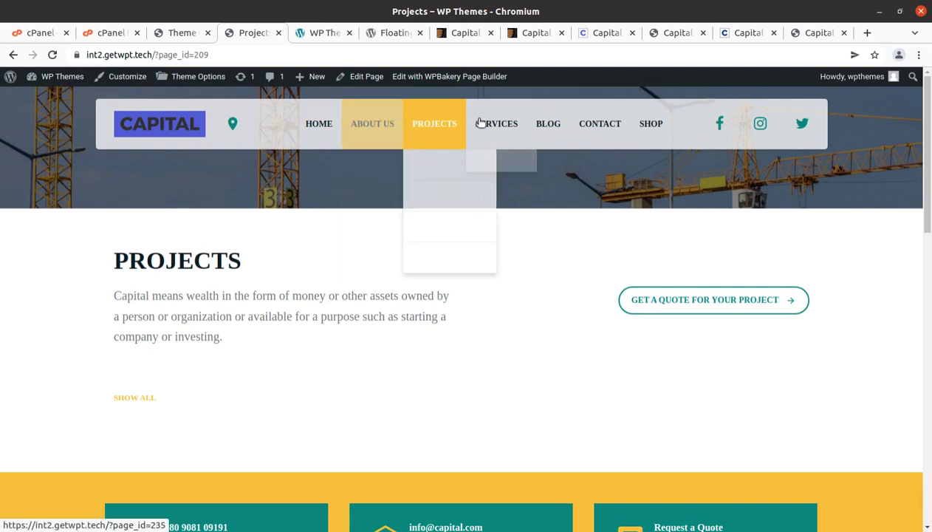
# Step: Open the site's Services page and look through the grid of services
pyautogui.moveTo(480, 122)
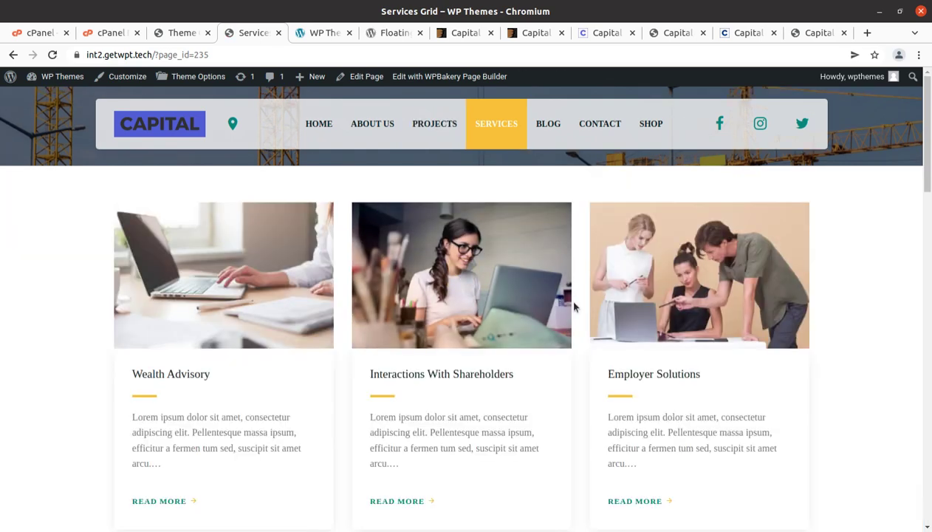
pyautogui.scroll(-4, 575, 307)
pyautogui.scroll(-5, 574, 305)
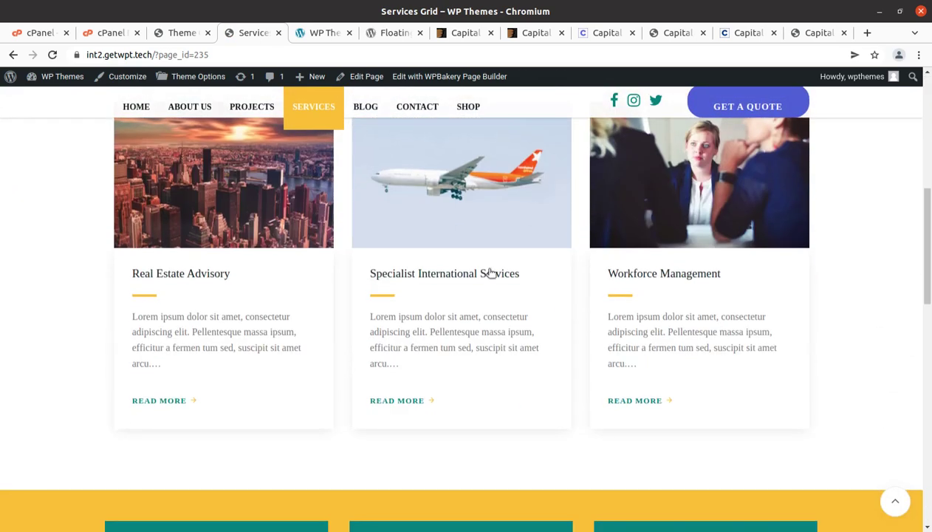
# Step: Open the Specialist International Services entry, review its text, charts and sidebar, and return to the homepage through the site logo
pyautogui.click(455, 277)
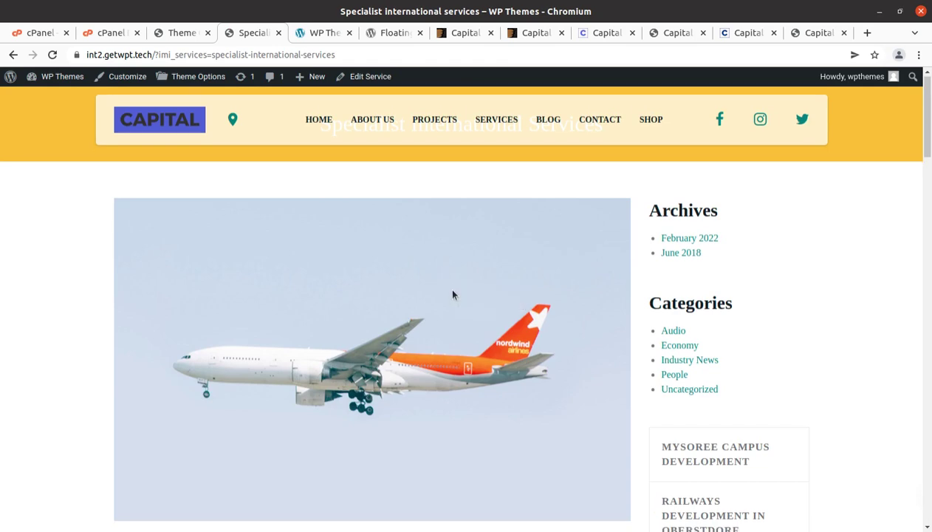
pyautogui.scroll(-3, 454, 295)
pyautogui.scroll(-6, 453, 294)
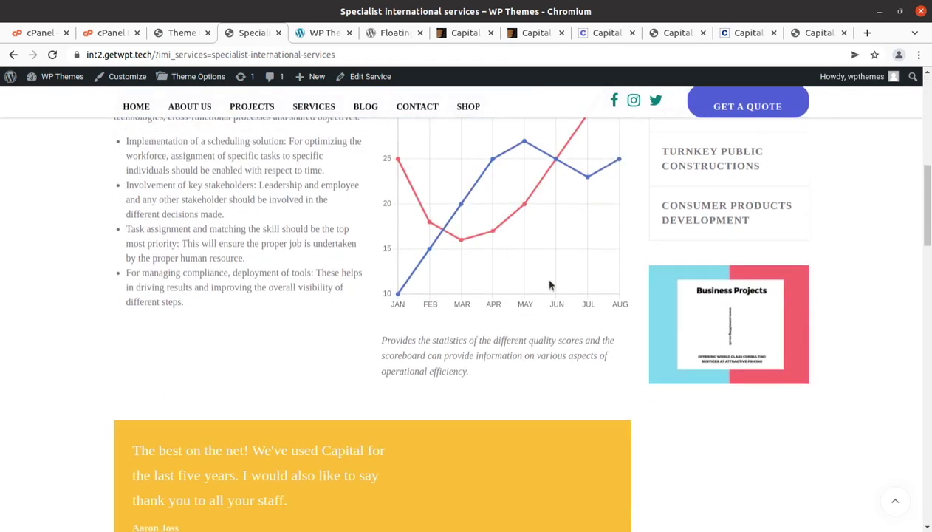
pyautogui.scroll(-5, 318, 274)
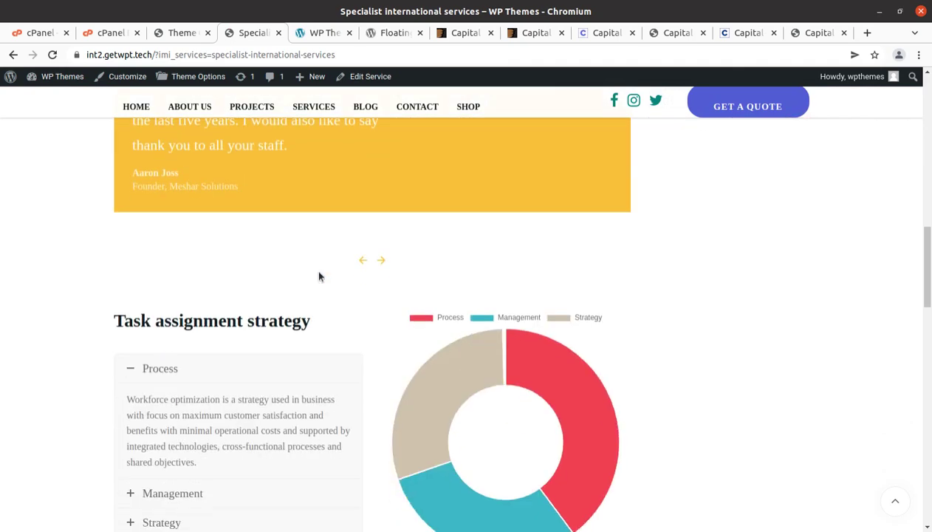
pyautogui.scroll(-2, 319, 274)
pyautogui.scroll(2, 507, 310)
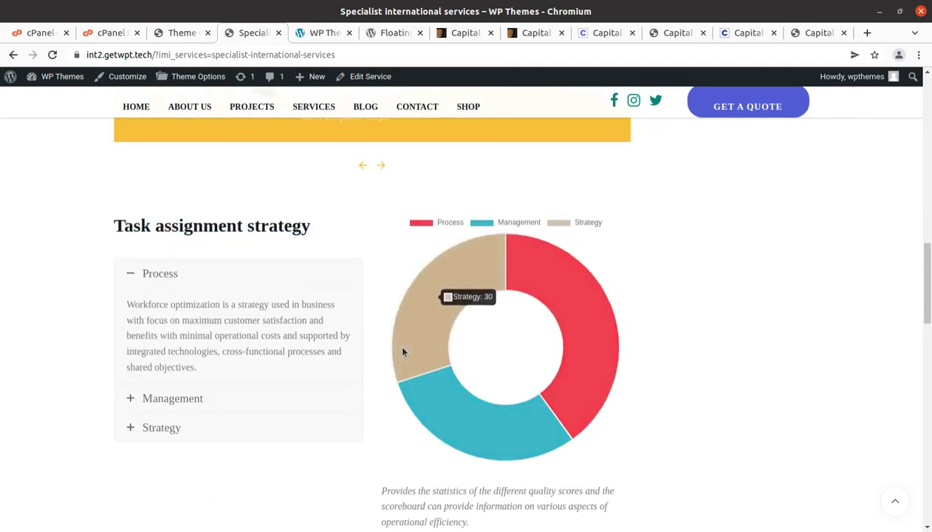
pyautogui.scroll(2, 410, 345)
pyautogui.scroll(5, 415, 344)
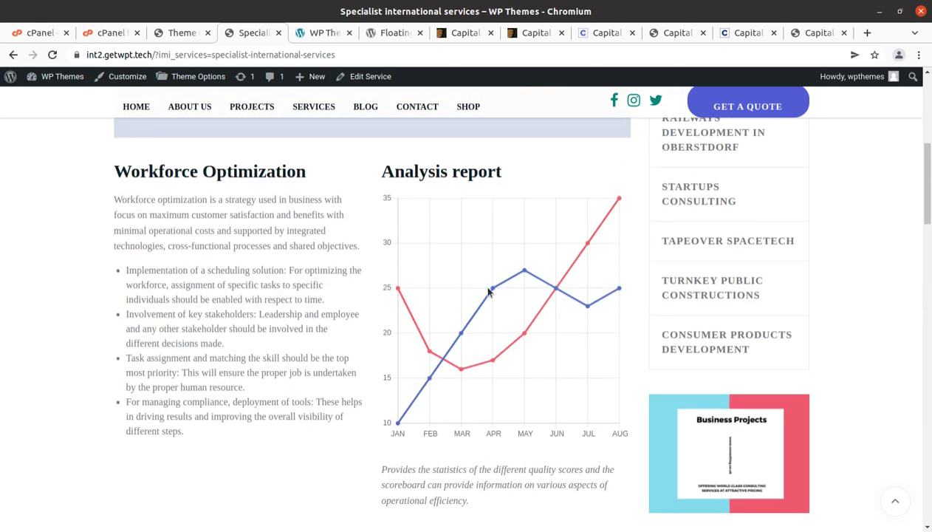
pyautogui.scroll(2, 533, 279)
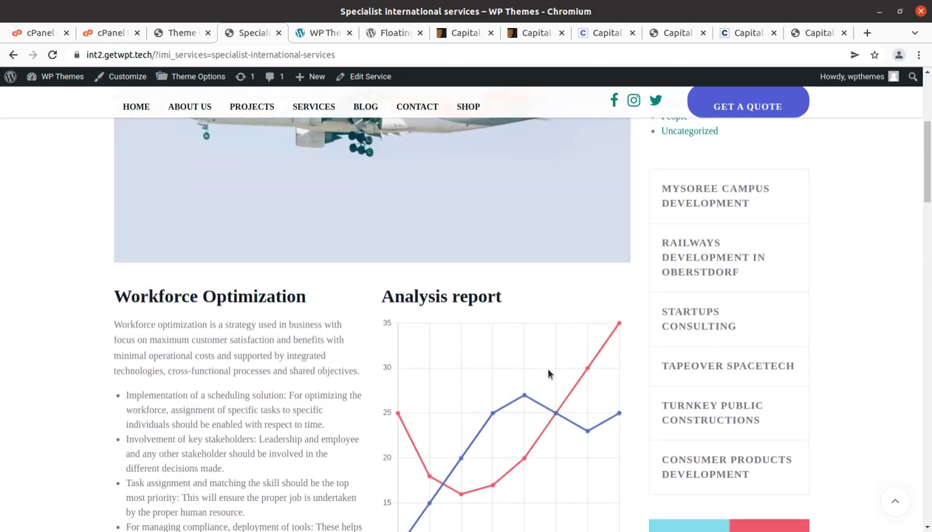
pyautogui.scroll(-1, 550, 375)
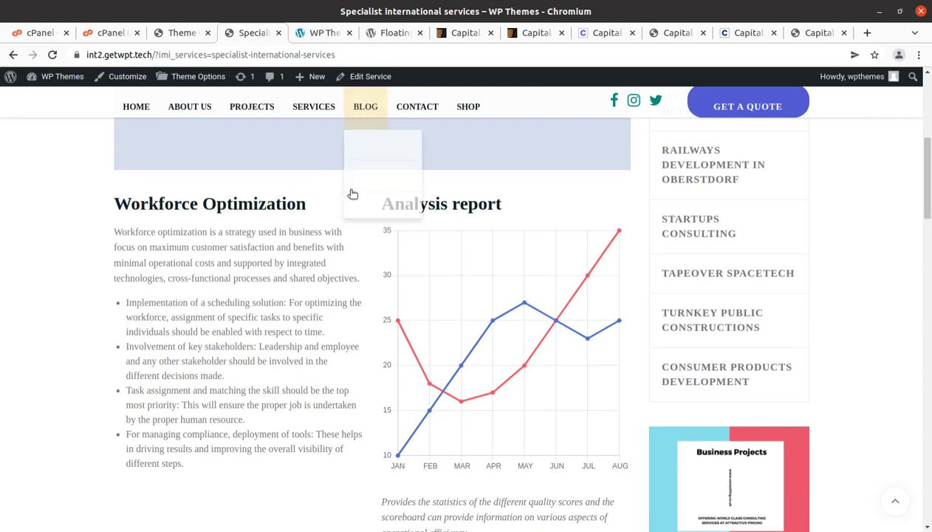
pyautogui.scroll(6, 349, 178)
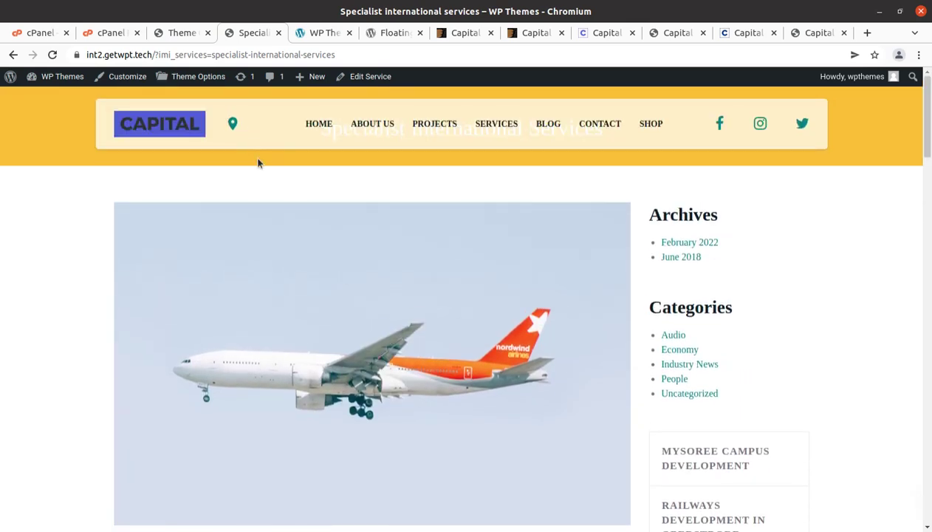
pyautogui.click(144, 124)
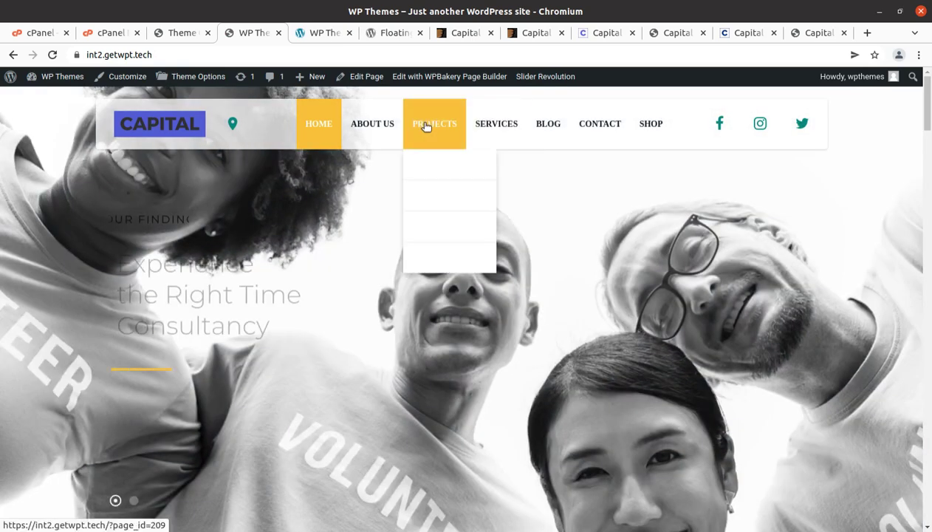
# Step: Compare the site's homepage with the Capital Demo3 demo homepage, checking the slider, header and first content section
pyautogui.scroll(-1, 655, 131)
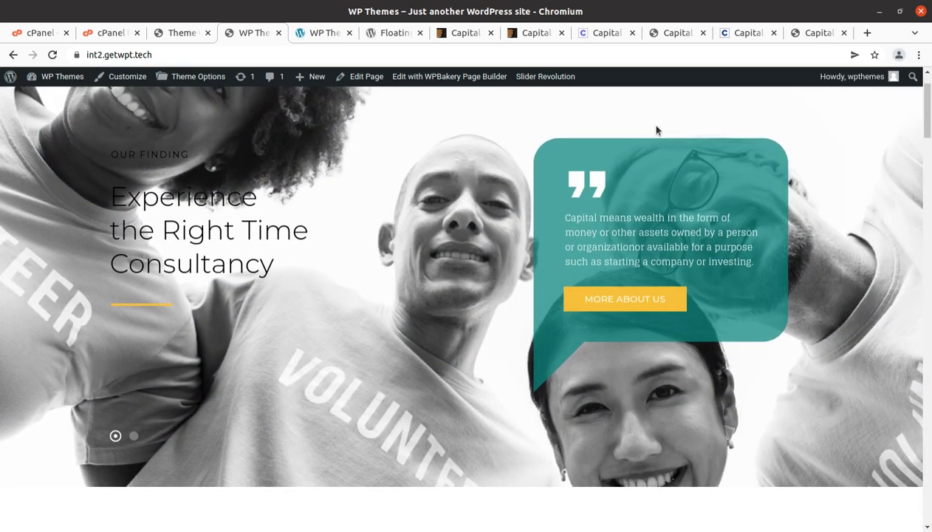
pyautogui.click(673, 36)
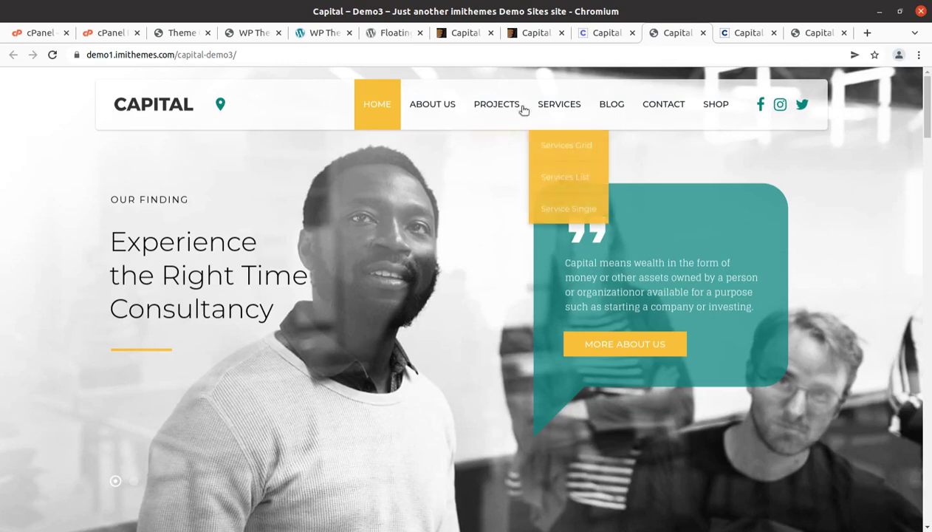
pyautogui.moveTo(499, 108)
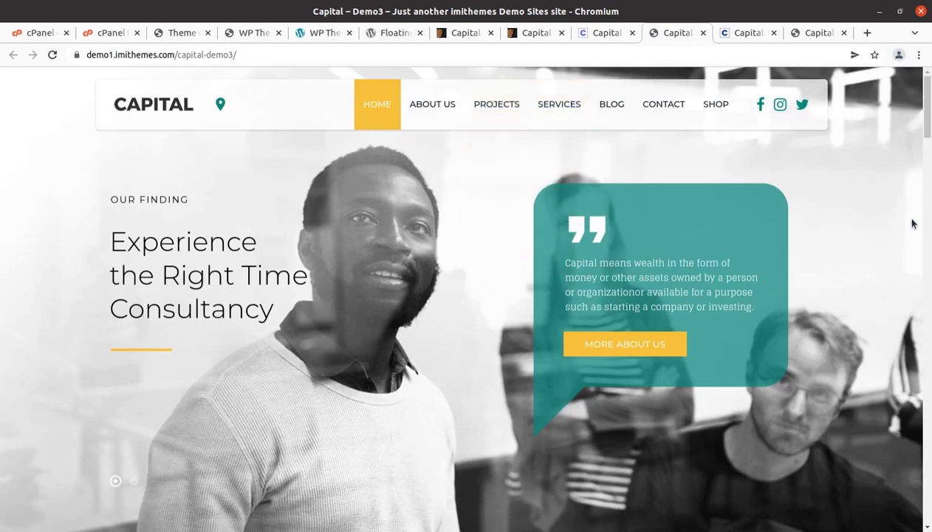
pyautogui.scroll(-3, 911, 222)
pyautogui.scroll(-1, 911, 222)
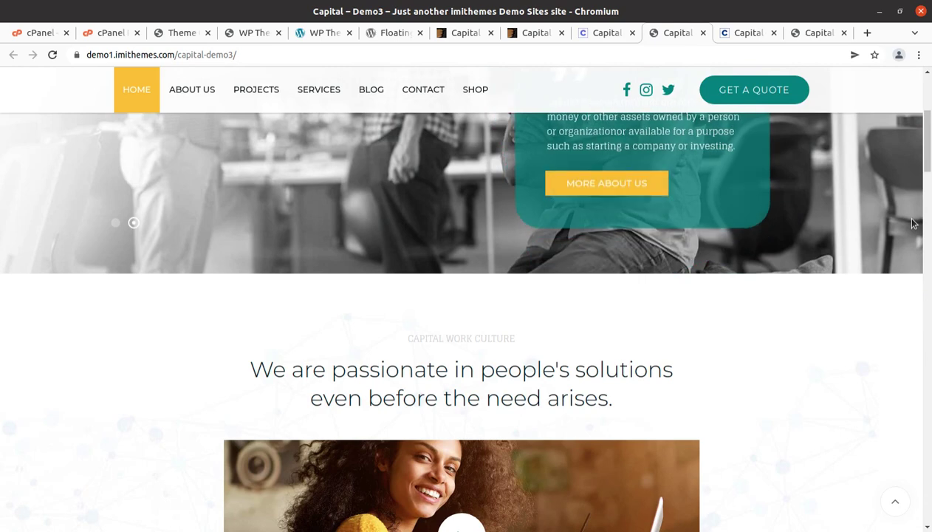
pyautogui.scroll(3, 912, 223)
pyautogui.scroll(1, 912, 222)
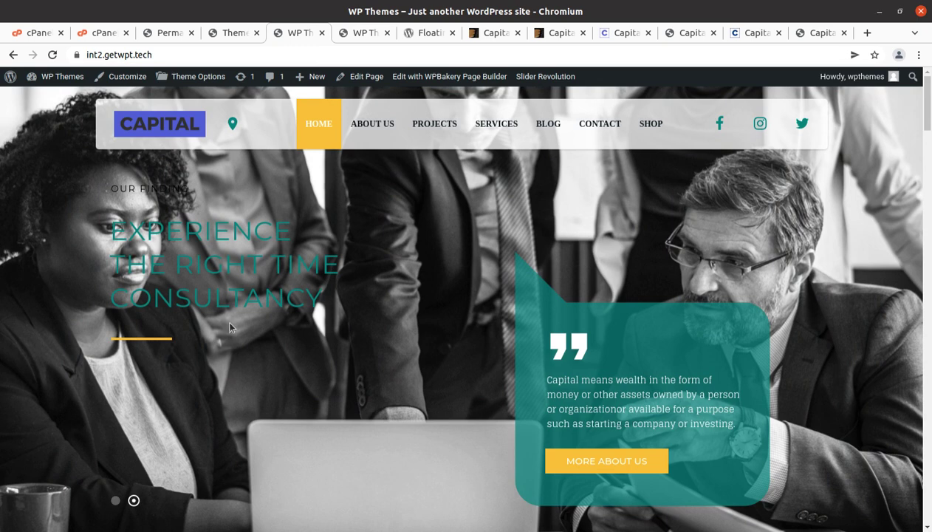
# Step: From the WordPress dashboard, open the Services, Team, Projects, Testimonials and VC Sections lists, each in its own browser tab
pyautogui.click(226, 34)
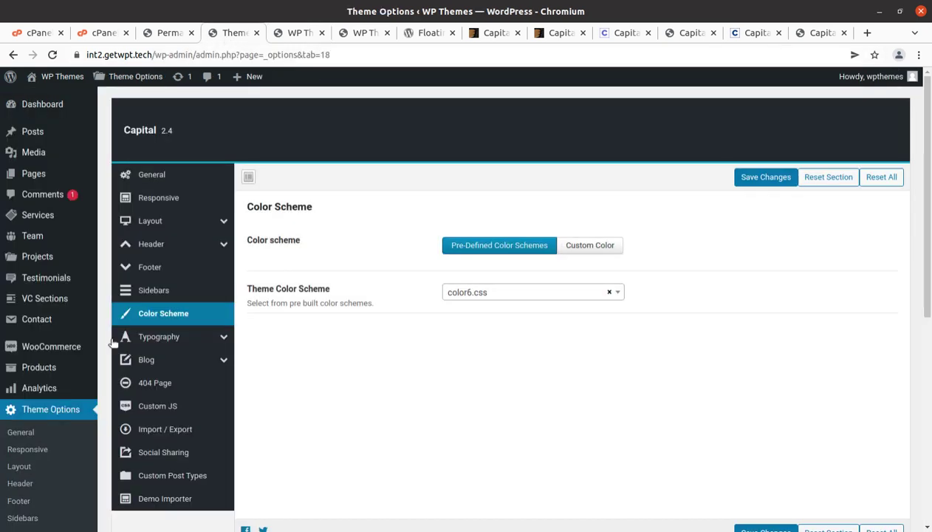
pyautogui.click(49, 107)
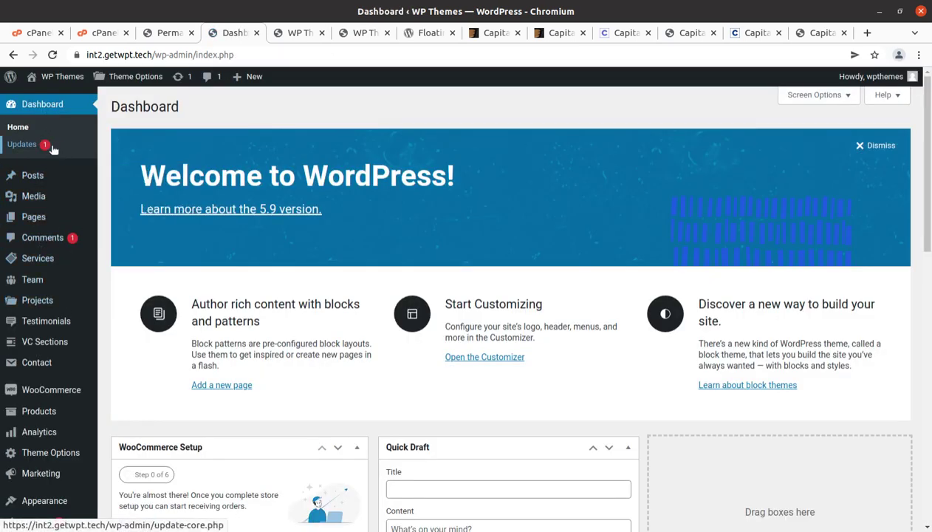
pyautogui.moveTo(40, 198)
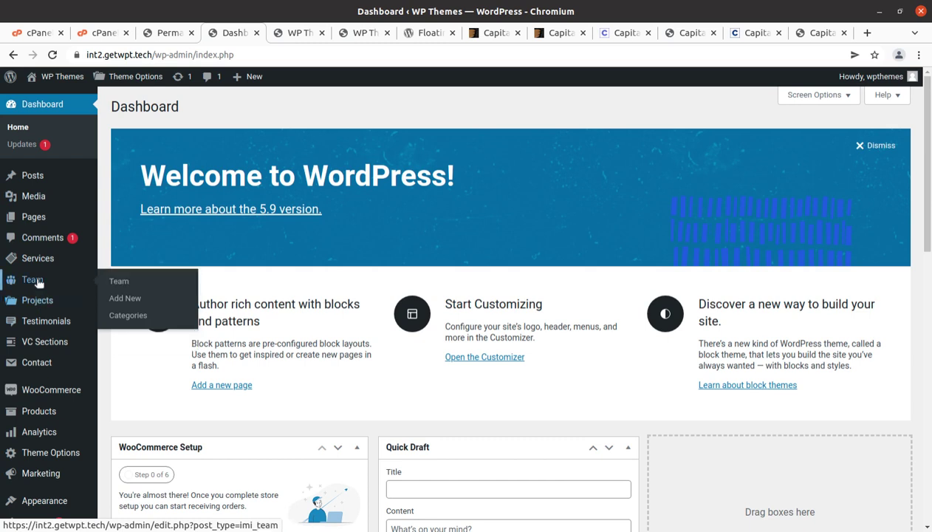
pyautogui.moveTo(39, 261)
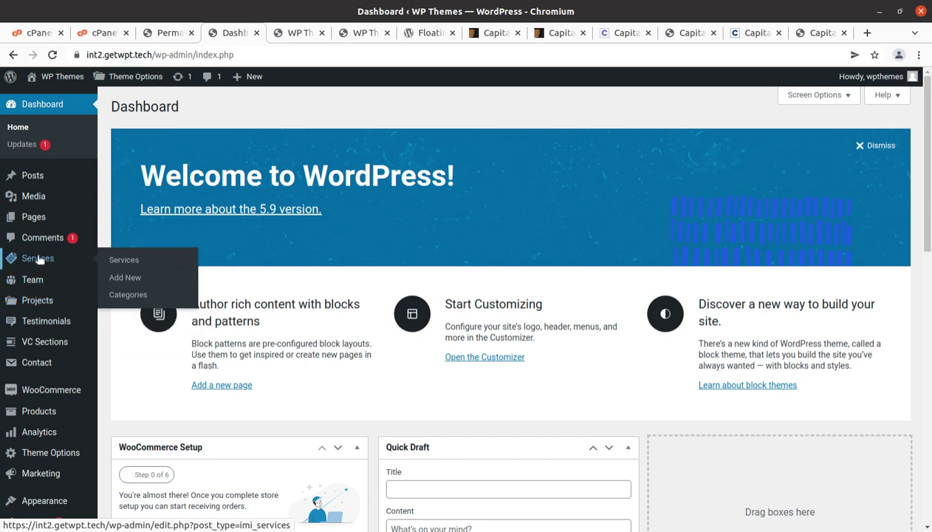
pyautogui.middleClick(133, 263)
pyautogui.moveTo(32, 282)
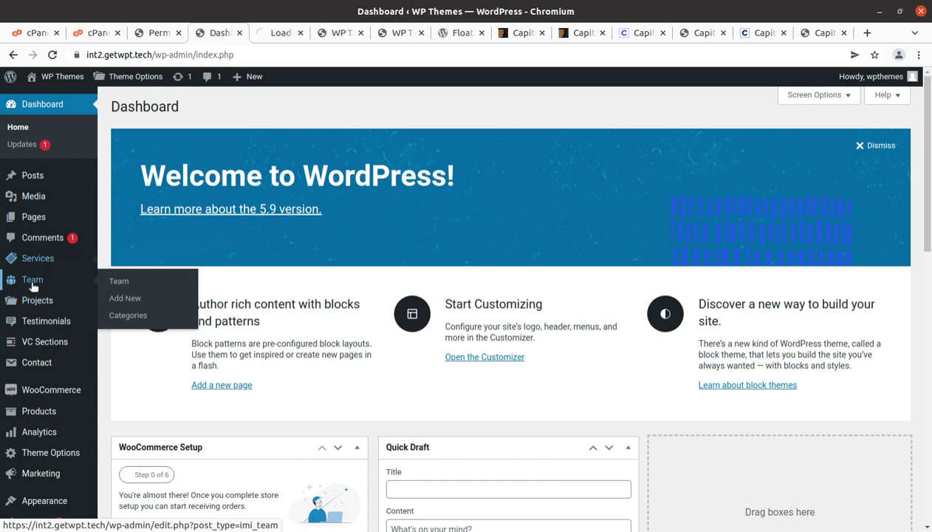
pyautogui.middleClick(122, 284)
pyautogui.moveTo(78, 304)
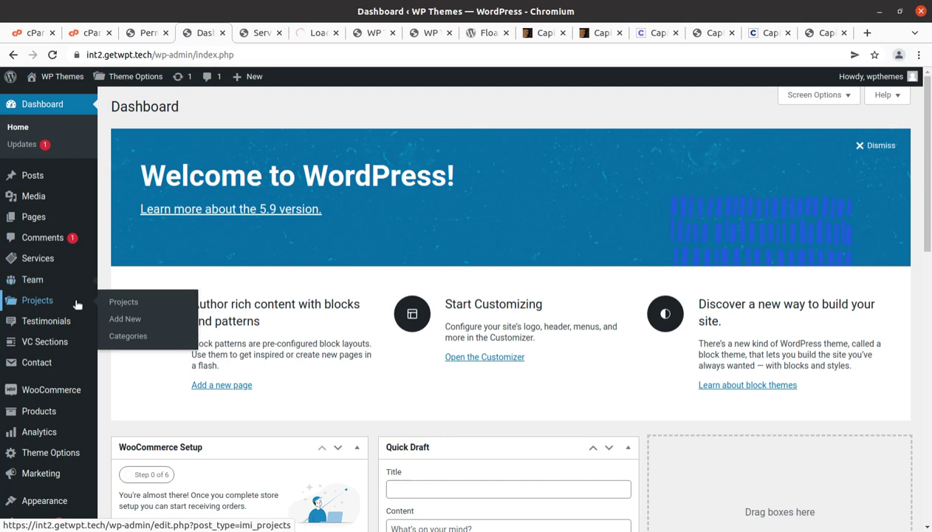
pyautogui.middleClick(127, 306)
pyautogui.moveTo(73, 323)
pyautogui.middleClick(116, 325)
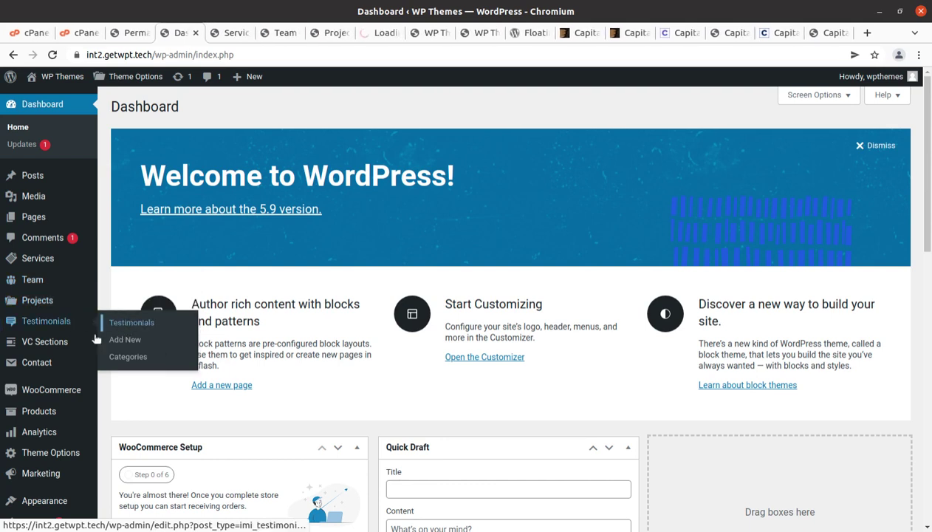
pyautogui.moveTo(73, 344)
pyautogui.middleClick(122, 347)
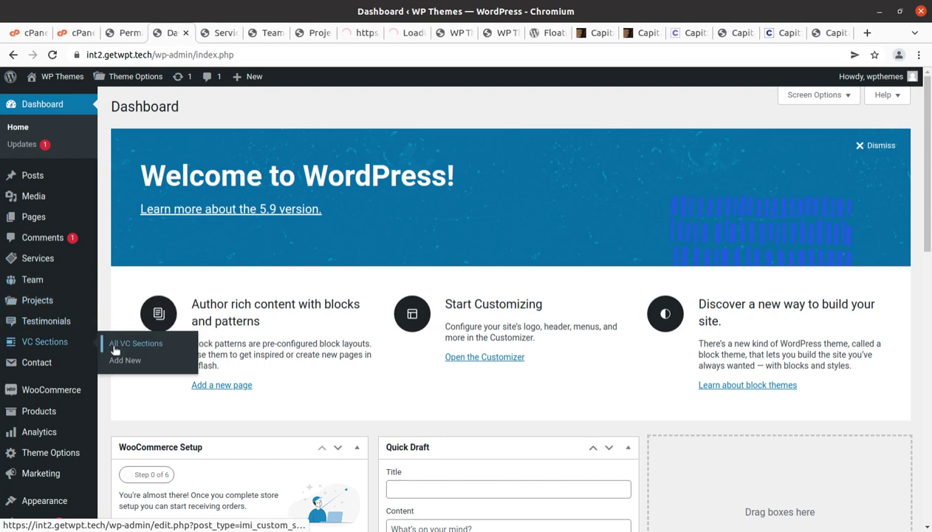
# Step: View the Wealth Advisory service page from the Services list, check its text, chart and sidebar, and close the Services list
pyautogui.click(219, 34)
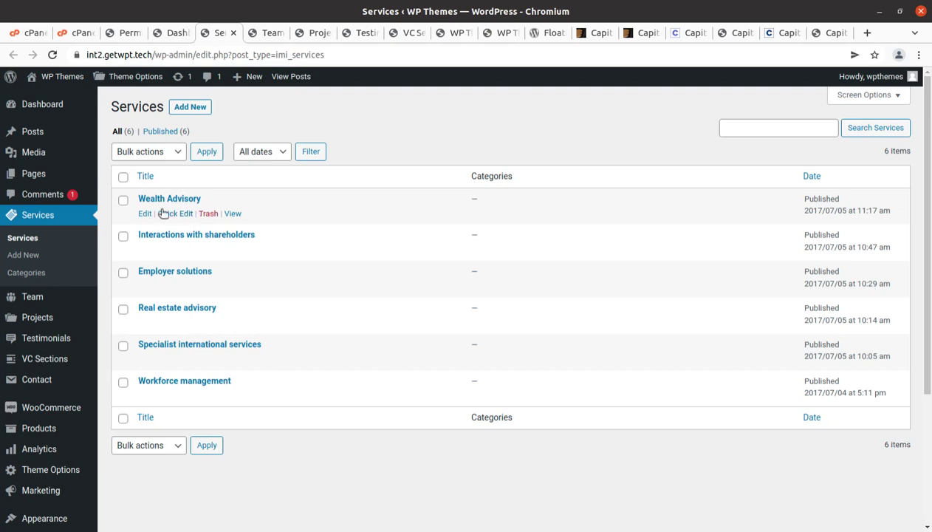
pyautogui.click(232, 213)
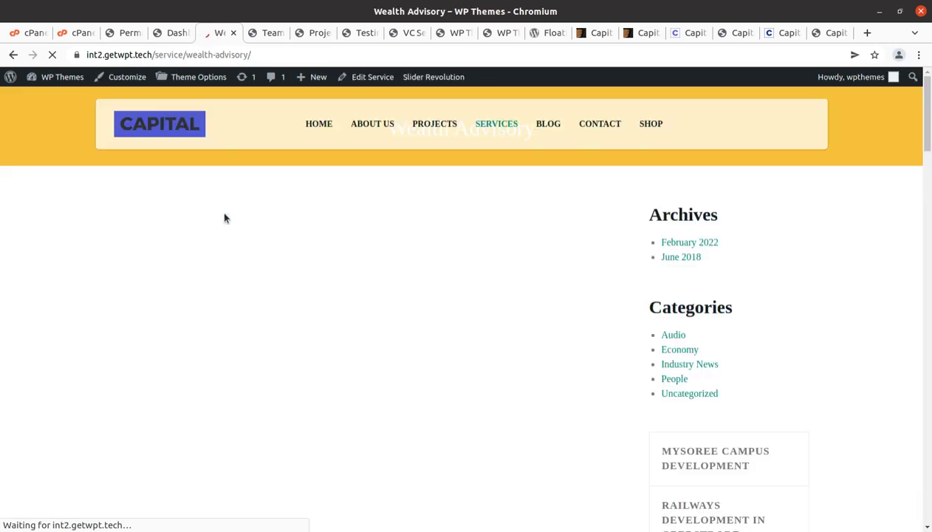
pyautogui.scroll(-2, 319, 287)
pyautogui.scroll(-5, 319, 287)
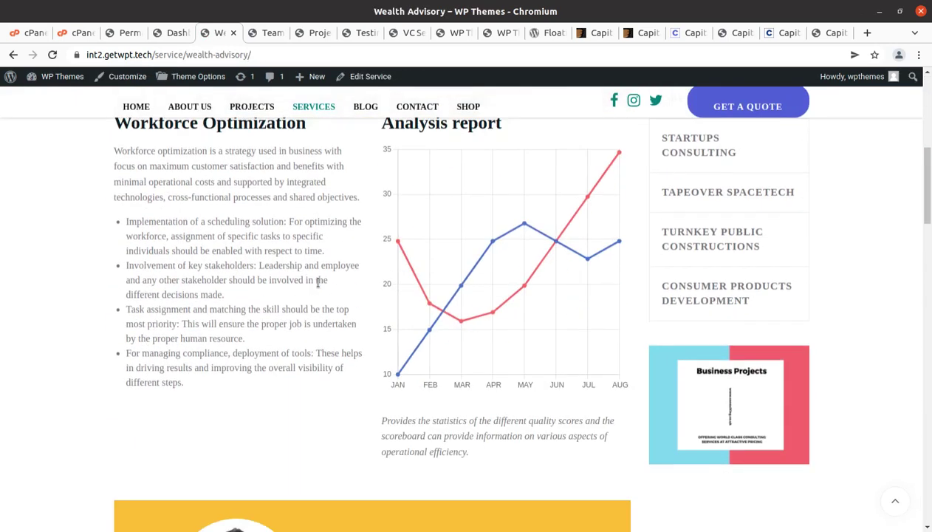
pyautogui.scroll(6, 319, 287)
pyautogui.scroll(2, 319, 287)
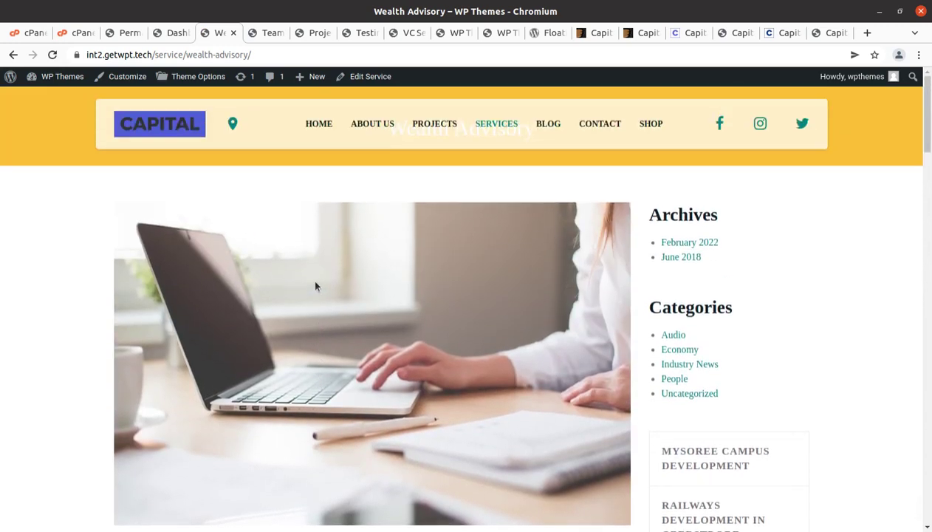
pyautogui.click(12, 54)
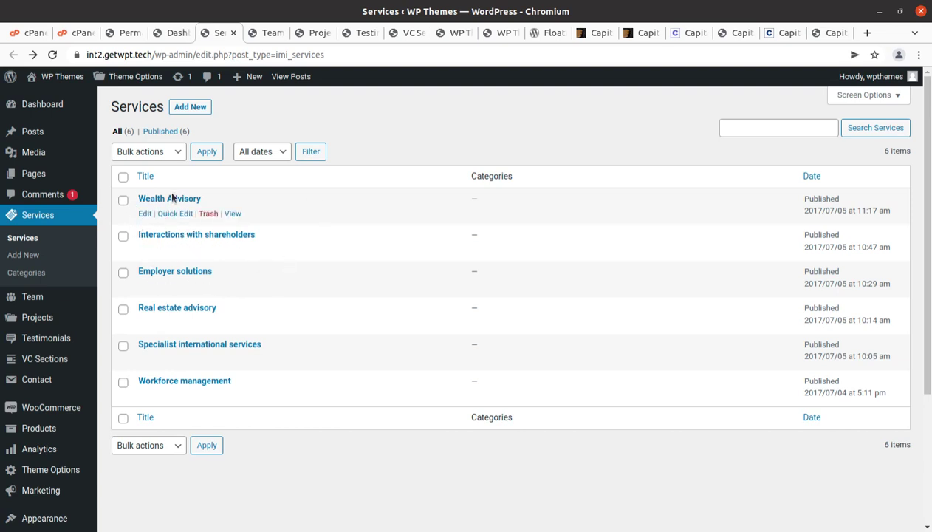
pyautogui.click(233, 33)
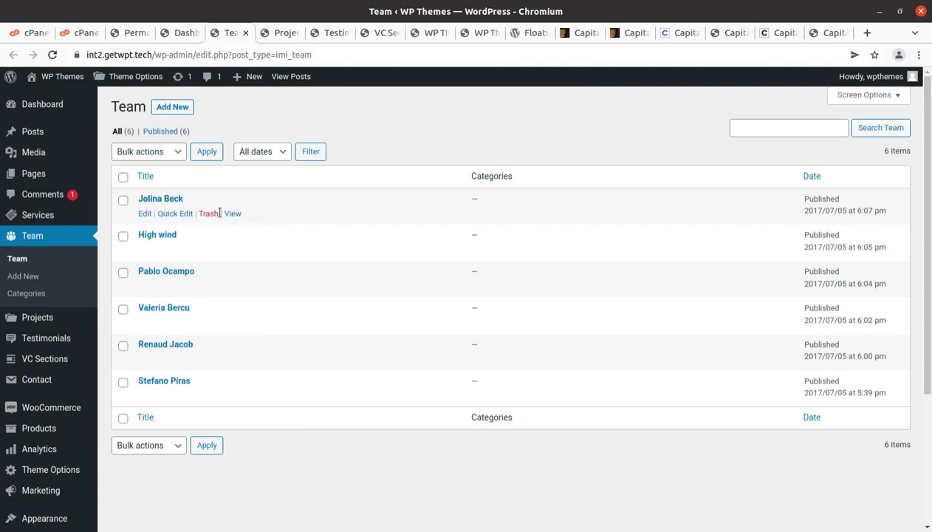
# Step: View the first team member's page, check the profile, contact form and sidebar, and close it along with the Team list
pyautogui.middleClick(232, 213)
pyautogui.click(264, 34)
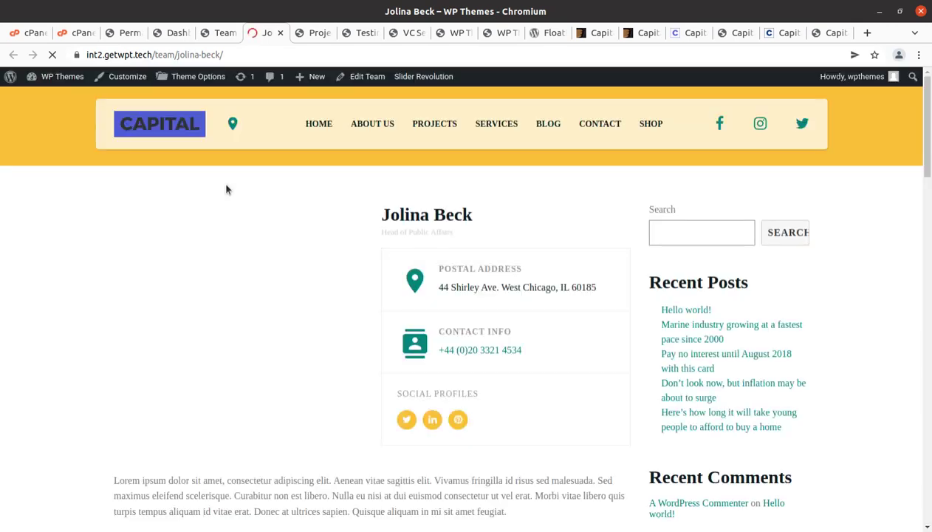
pyautogui.scroll(-7, 260, 253)
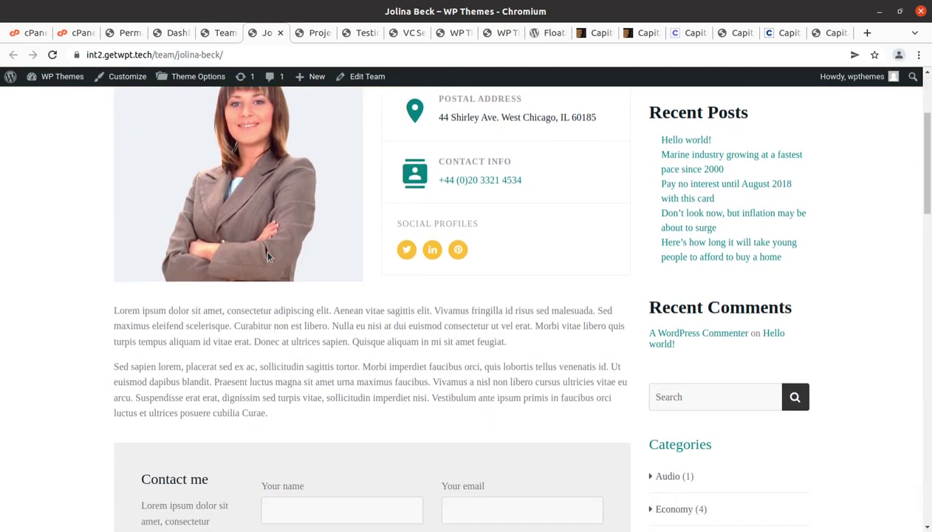
pyautogui.scroll(-2, 270, 248)
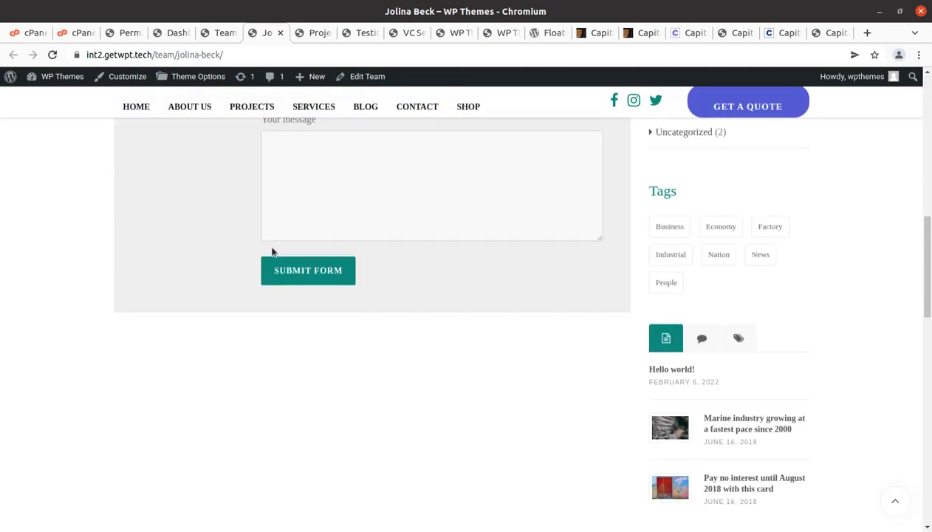
pyautogui.scroll(3, 270, 249)
pyautogui.click(280, 32)
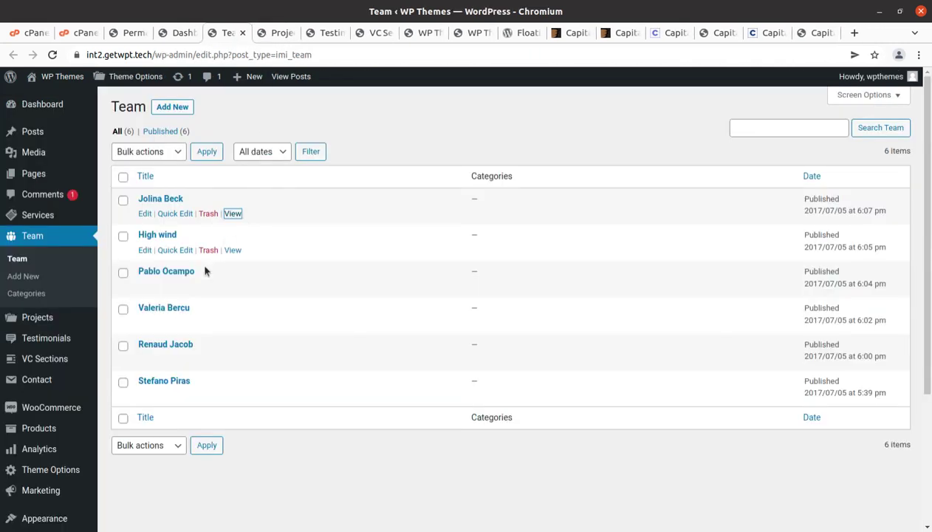
pyautogui.click(247, 34)
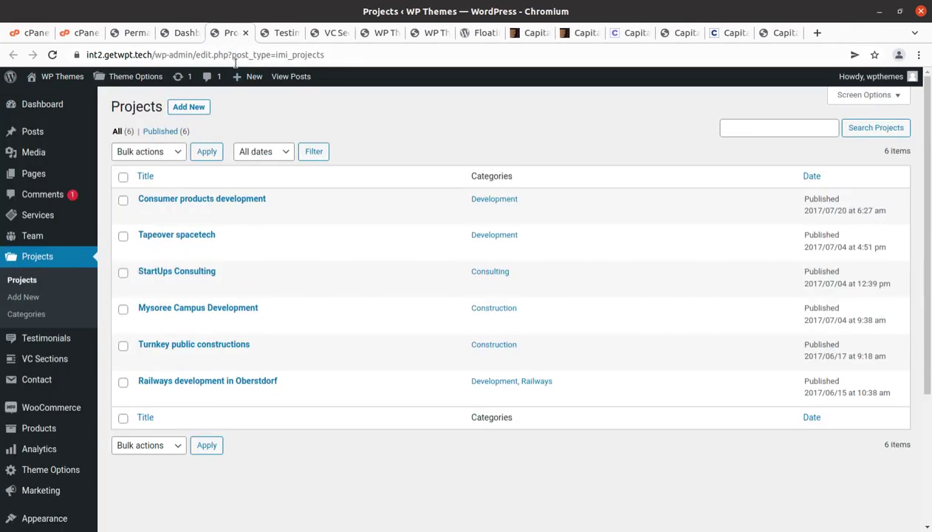
# Step: View the Consumer products development project, check its text, icons and chart, and close it along with the Projects list
pyautogui.middleClick(235, 214)
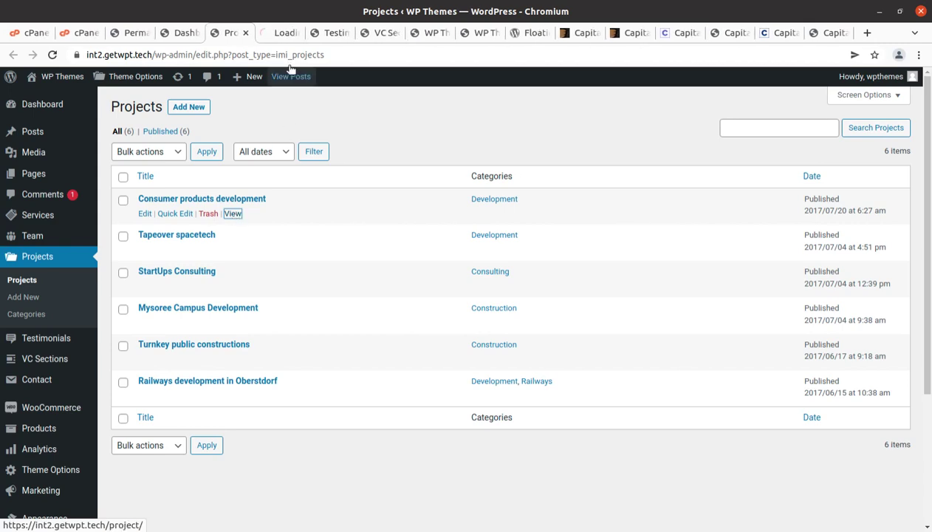
pyautogui.click(282, 33)
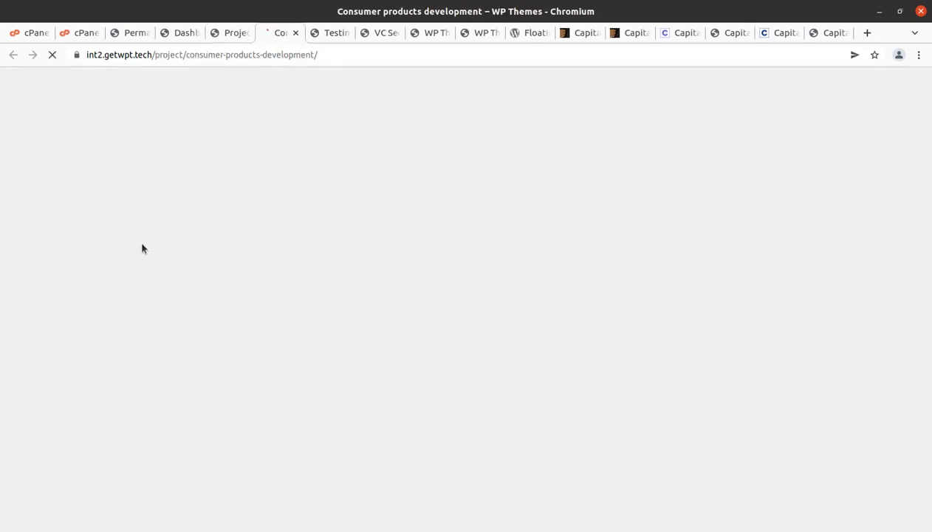
pyautogui.scroll(-5, 142, 249)
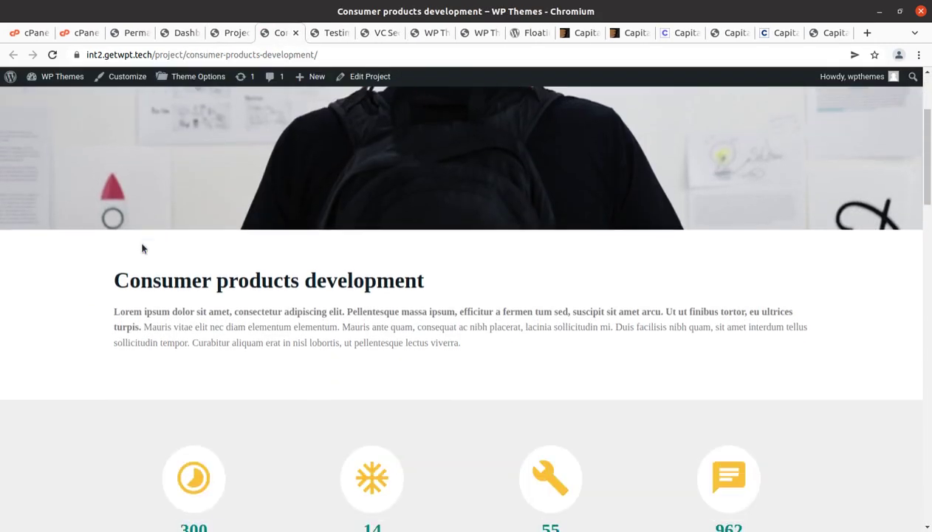
pyautogui.scroll(-6, 143, 249)
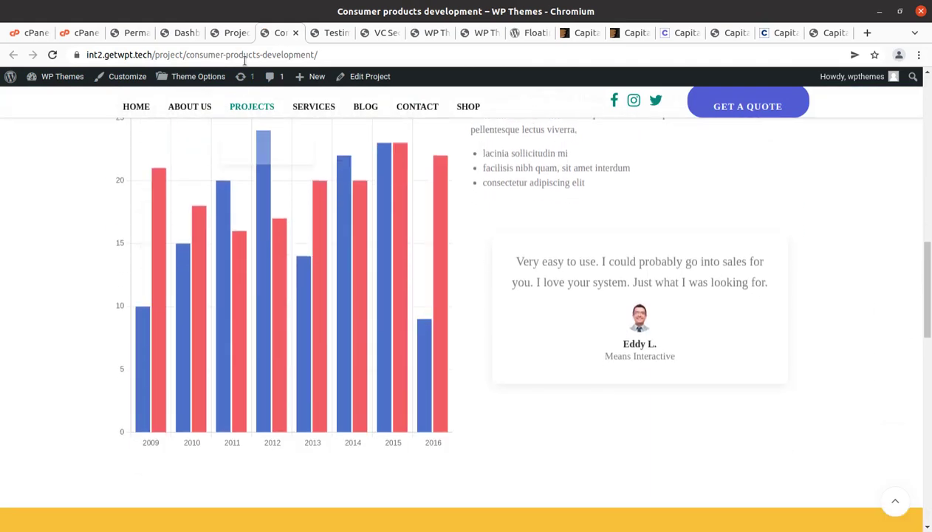
pyautogui.click(296, 33)
pyautogui.hotkey('ctrl', 'w')
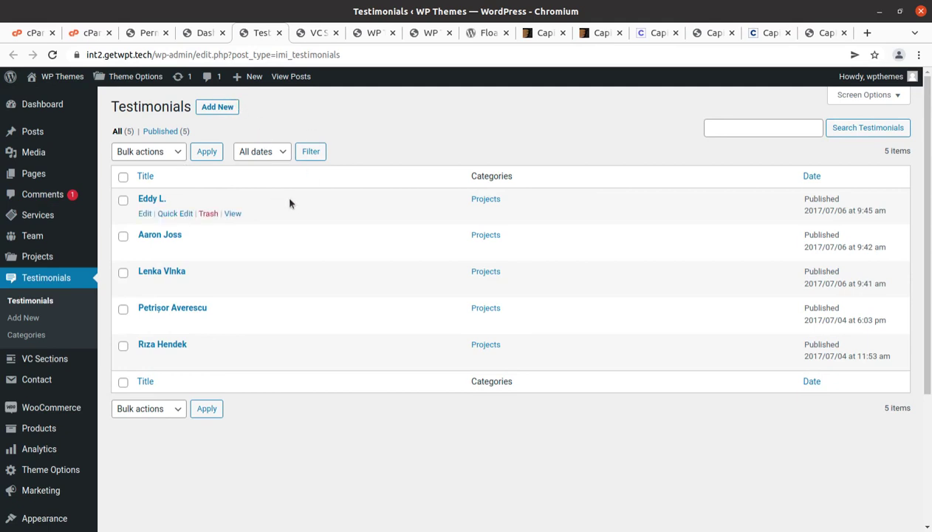
# Step: View the first testimonial's page, check its content and sidebar, and close it along with the Testimonials list
pyautogui.keyDown('ctrl'); pyautogui.click(230, 214); pyautogui.keyUp('ctrl')
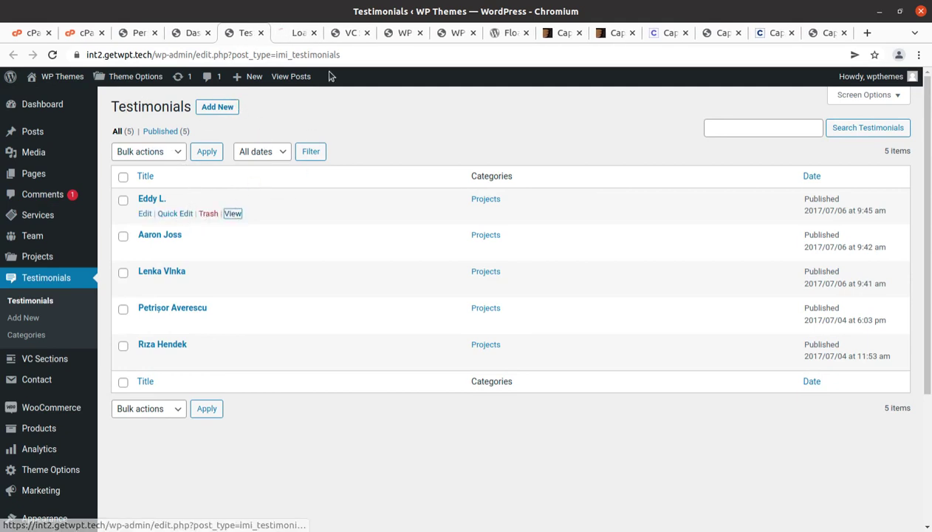
pyautogui.click(292, 35)
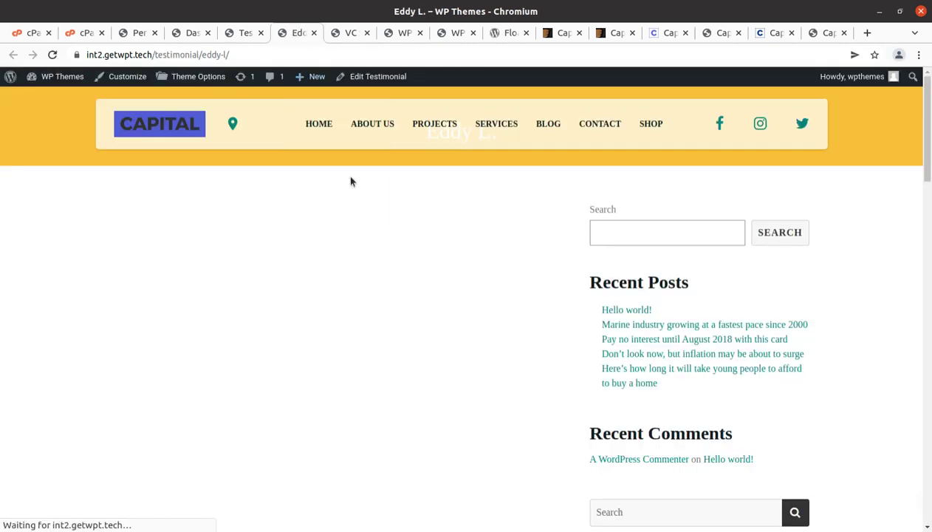
pyautogui.scroll(-6, 445, 220)
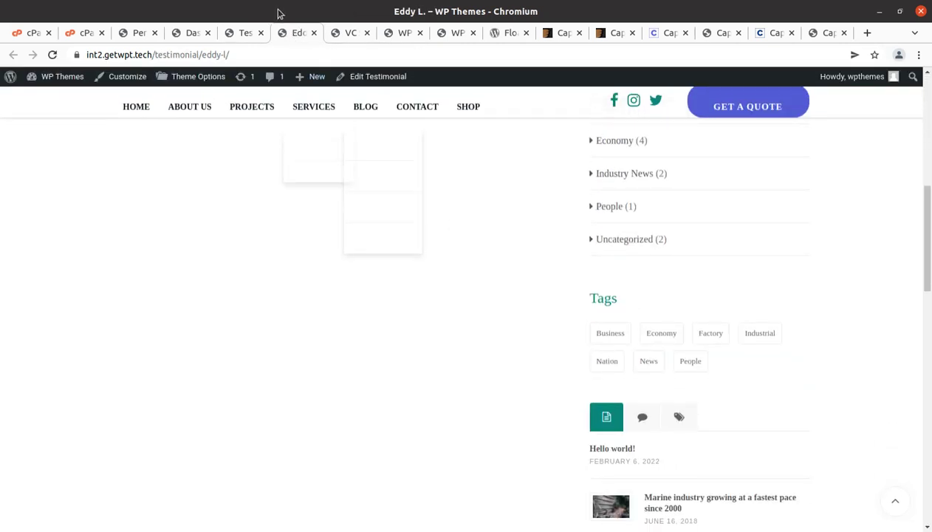
pyautogui.click(314, 32)
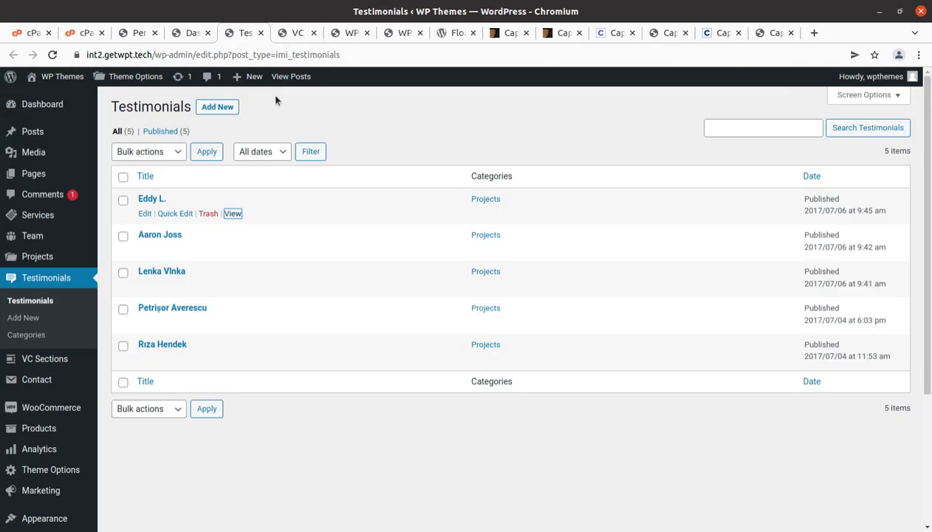
pyautogui.click(261, 33)
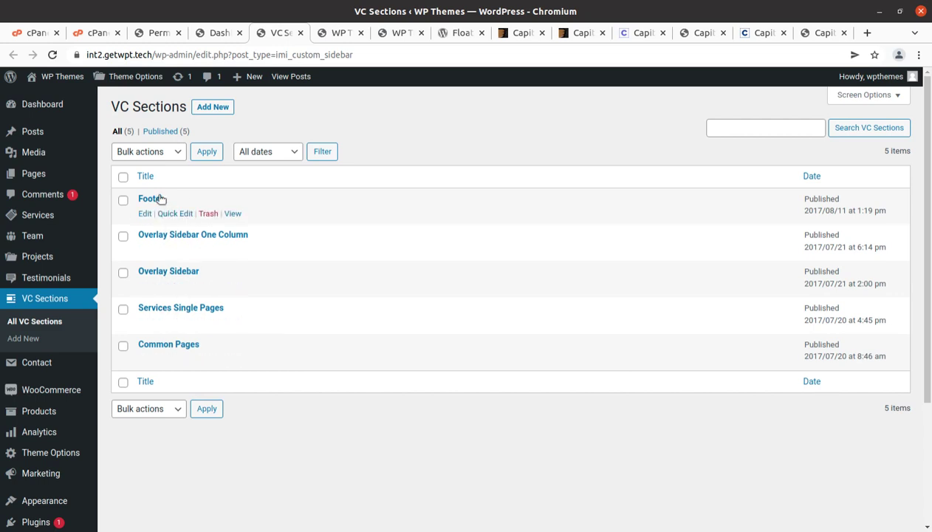
# Step: View the Footer section's page from the VC Sections list, check its contact boxes and sidebar, and close it along with the list
pyautogui.middleClick(238, 217)
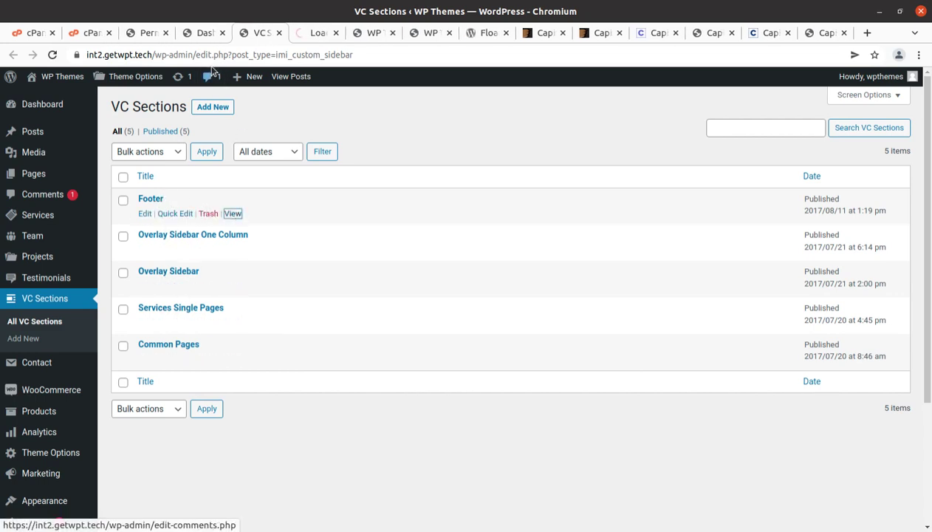
pyautogui.click(310, 33)
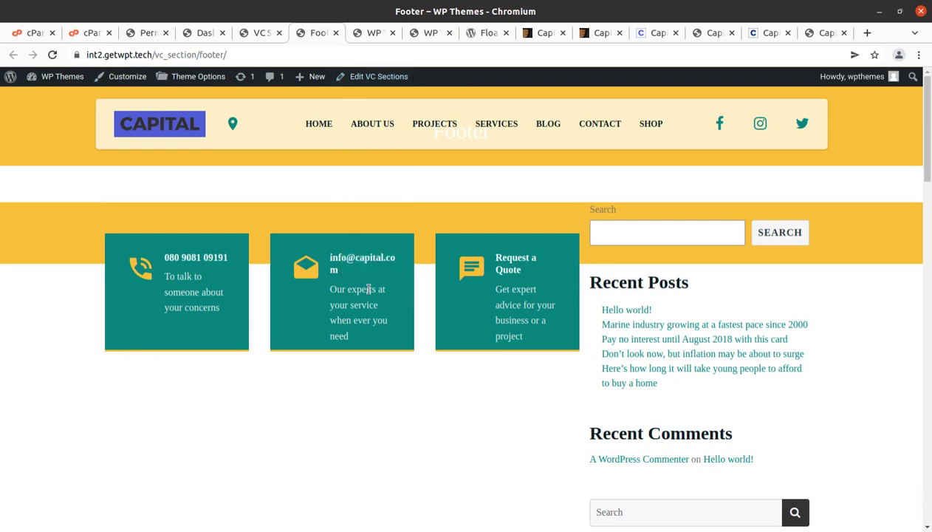
pyautogui.click(336, 32)
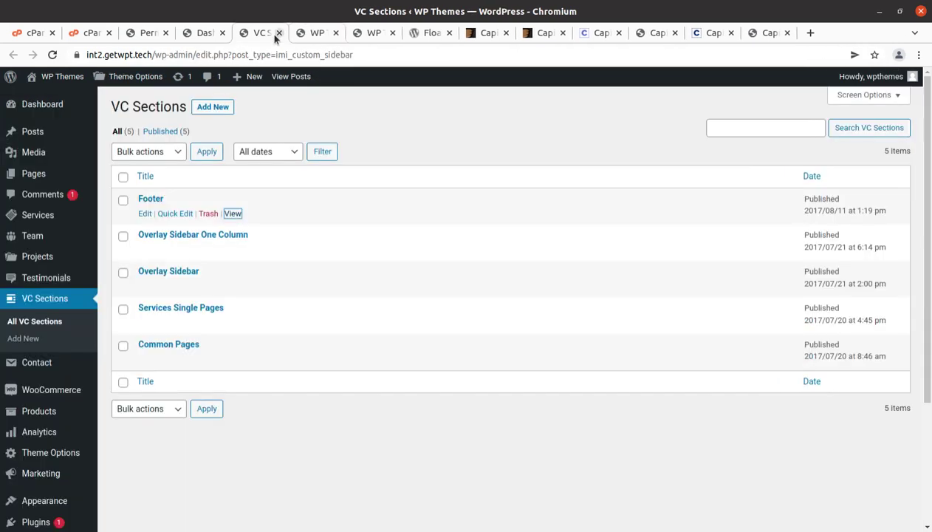
pyautogui.click(278, 33)
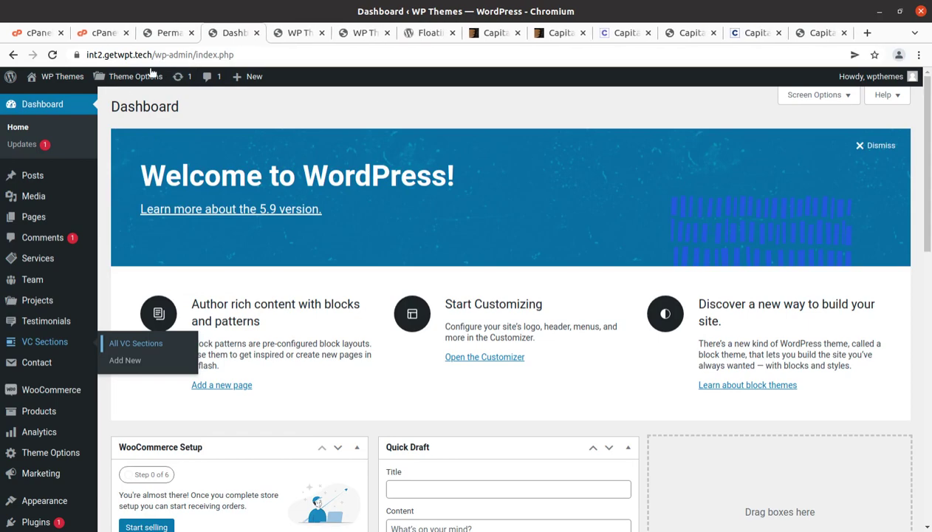
# Step: Close the first of the two site home pages and return to the WordPress dashboard
pyautogui.click(301, 34)
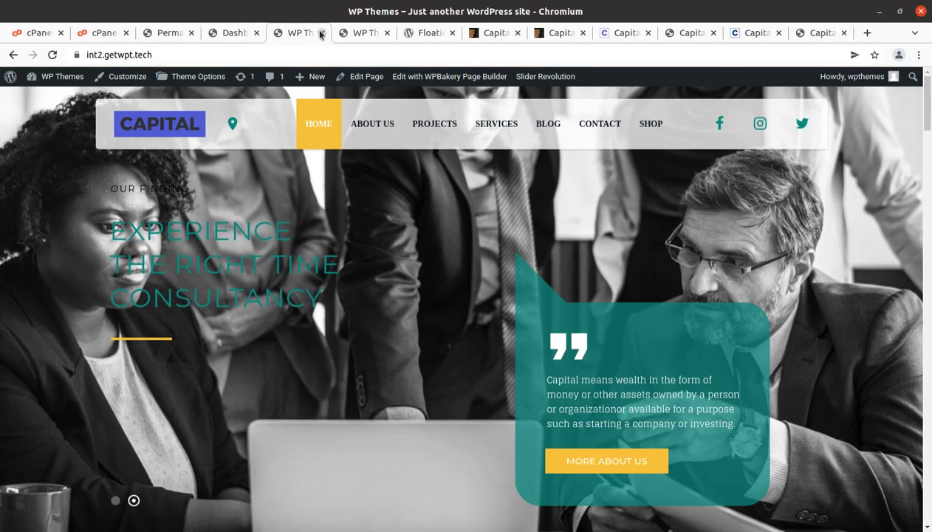
pyautogui.click(322, 32)
pyautogui.click(234, 33)
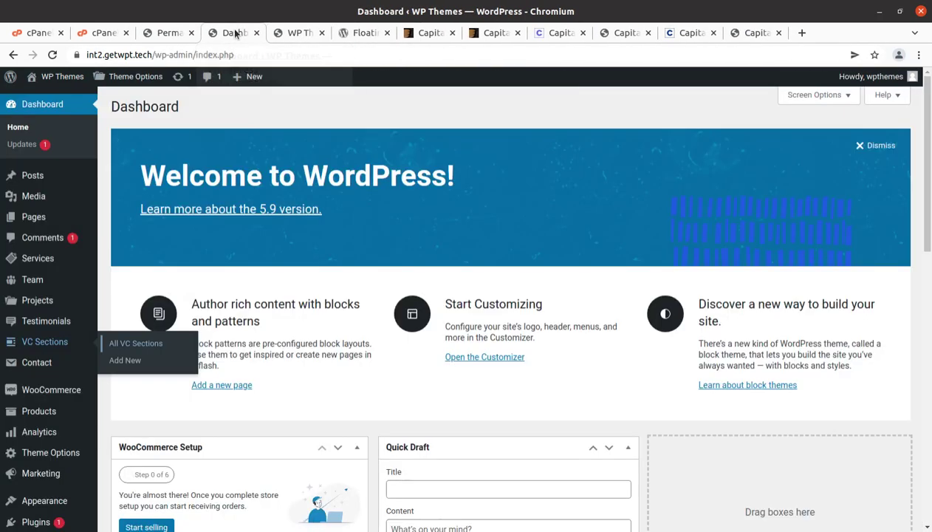
# Step: Open the General theme options and review the maintenance, back-to-top, admin login logo and head and body code settings
pyautogui.scroll(-3, 33, 298)
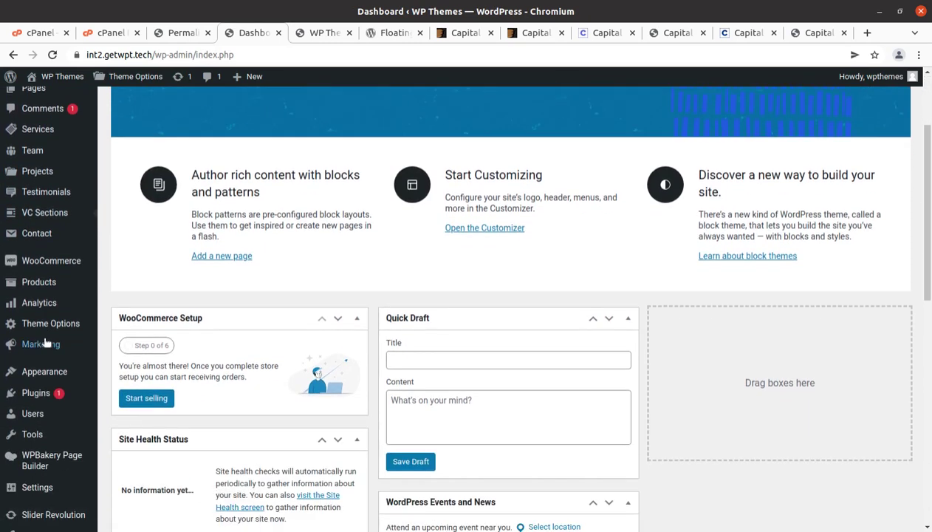
pyautogui.moveTo(53, 319)
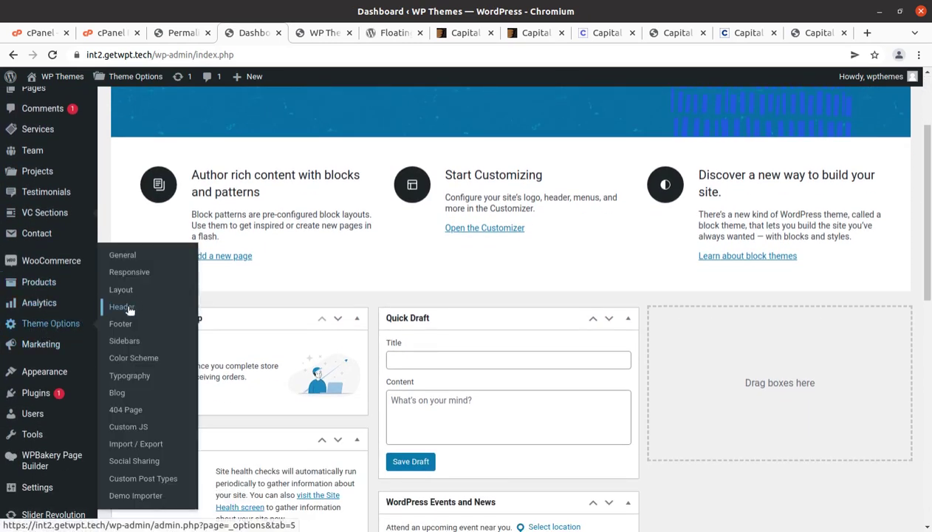
pyautogui.scroll(-3, 66, 329)
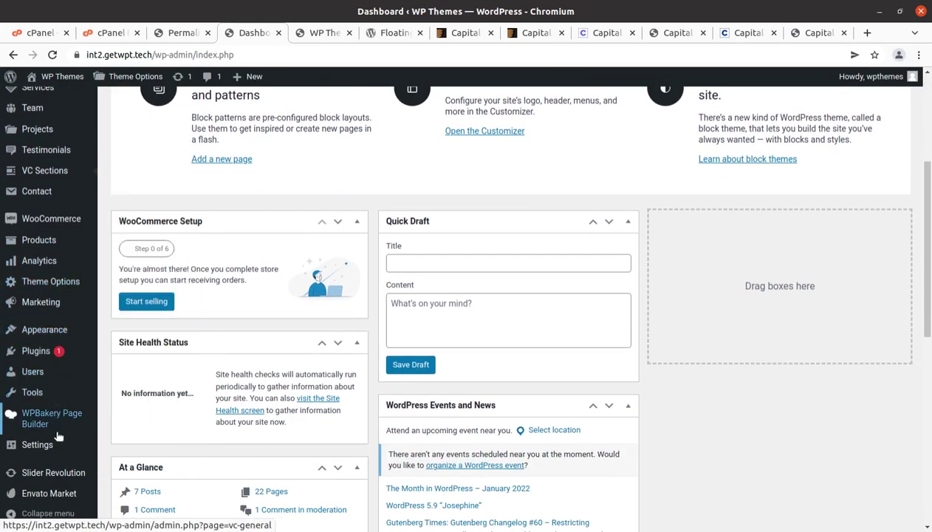
pyautogui.scroll(-3, 51, 414)
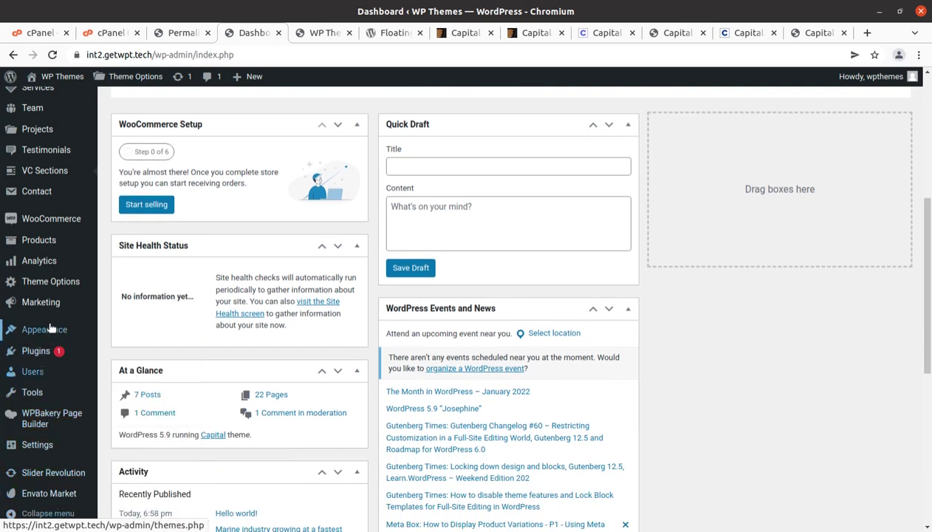
pyautogui.moveTo(47, 285)
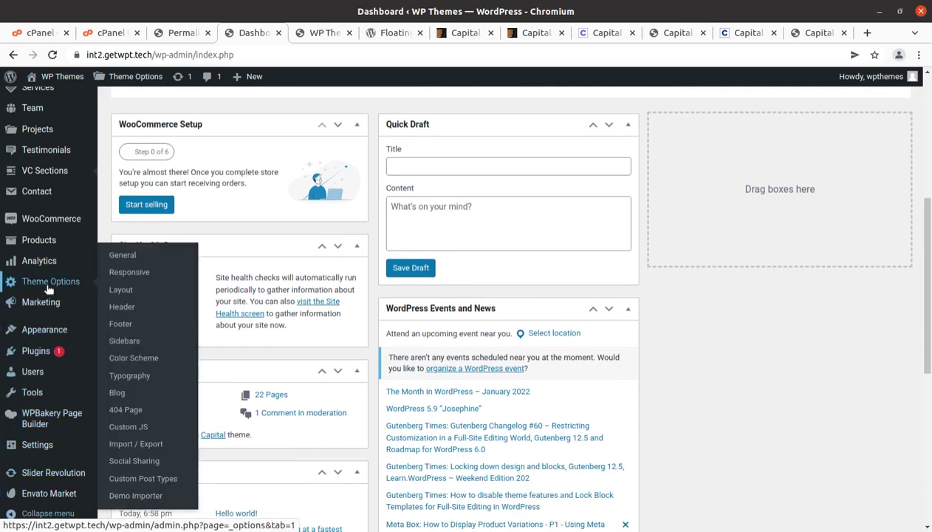
pyautogui.click(124, 256)
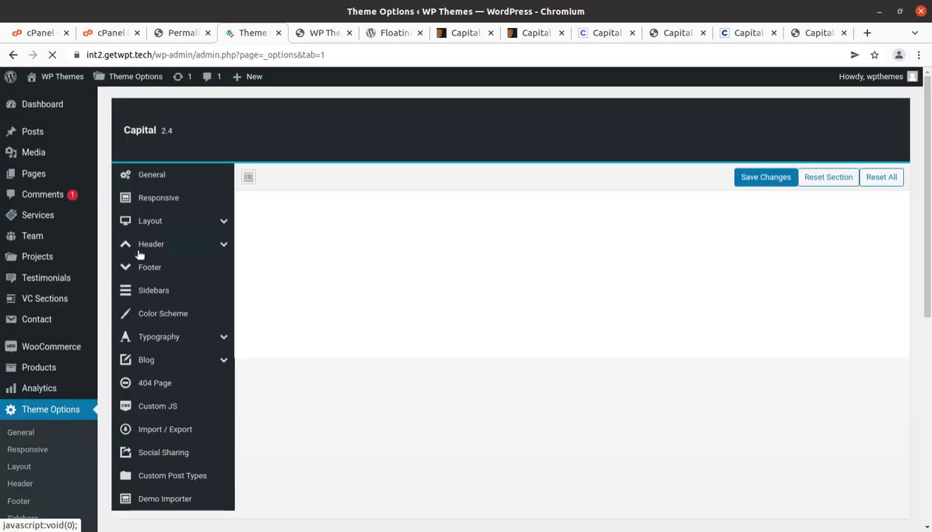
pyautogui.click(163, 185)
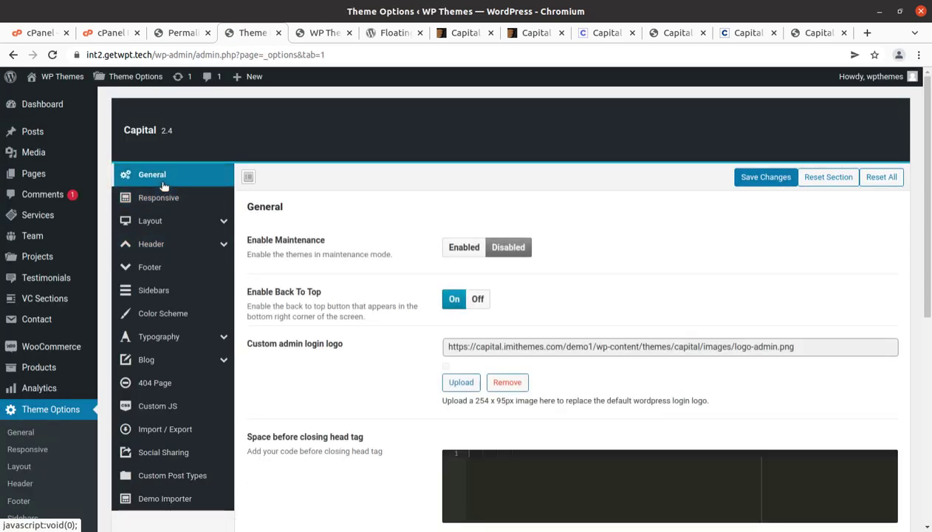
pyautogui.scroll(-3, 377, 287)
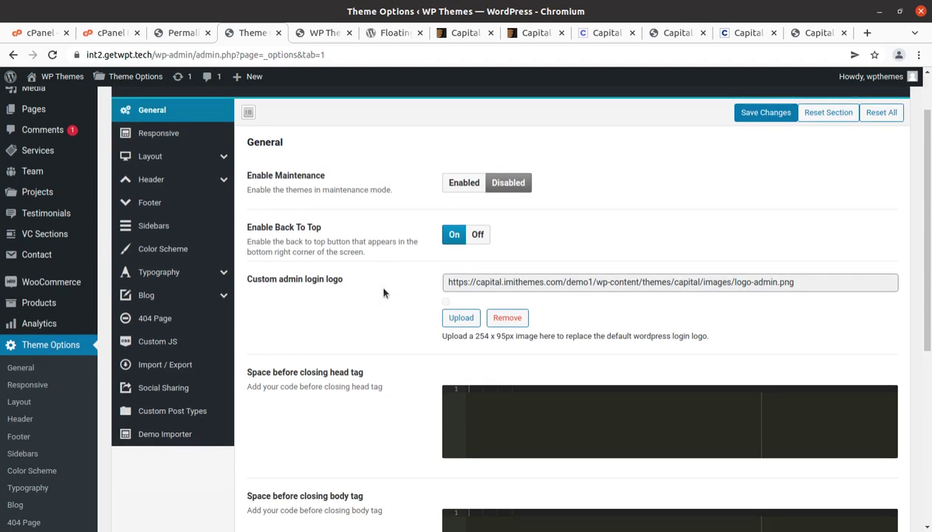
pyautogui.scroll(-1, 446, 276)
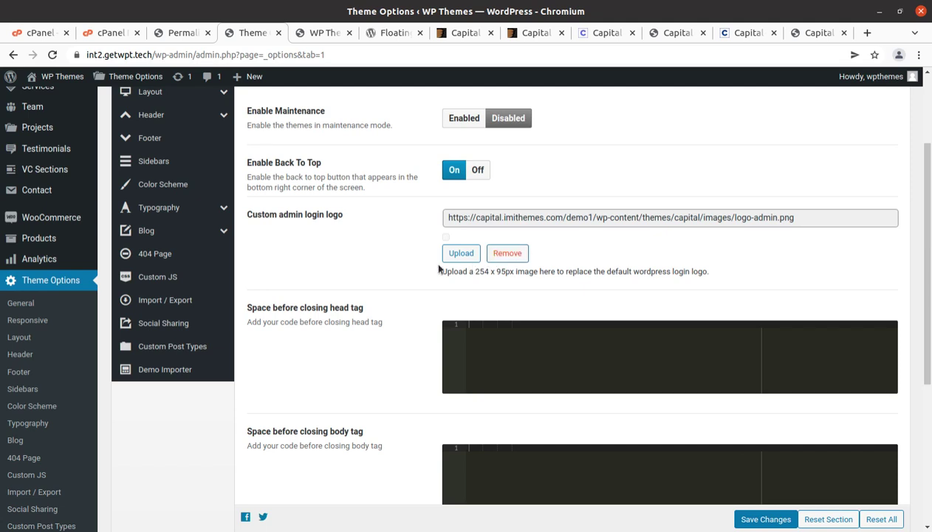
pyautogui.scroll(2, 362, 251)
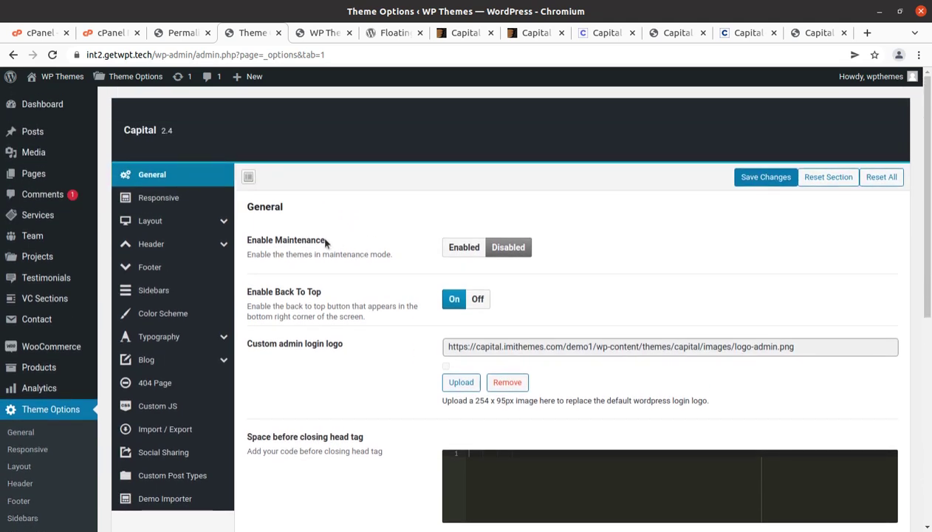
# Step: Review the Layout theme options, then the Content area's background, padding, minimum height and width settings
pyautogui.click(181, 200)
pyautogui.click(149, 221)
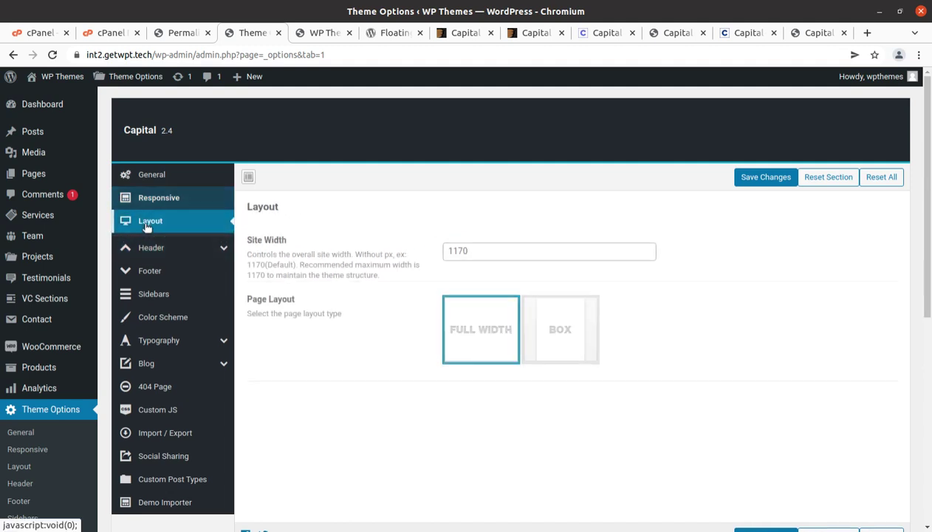
pyautogui.click(177, 244)
pyautogui.scroll(-1, 521, 288)
pyautogui.scroll(-1, 522, 288)
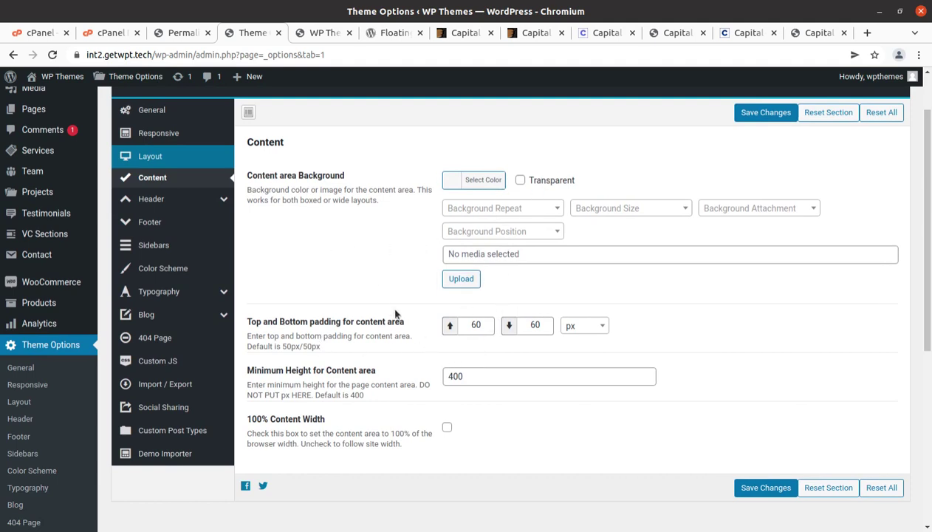
# Step: Open the Header theme options, glance at the Featured Buttons settings and look through the available header styles
pyautogui.click(155, 209)
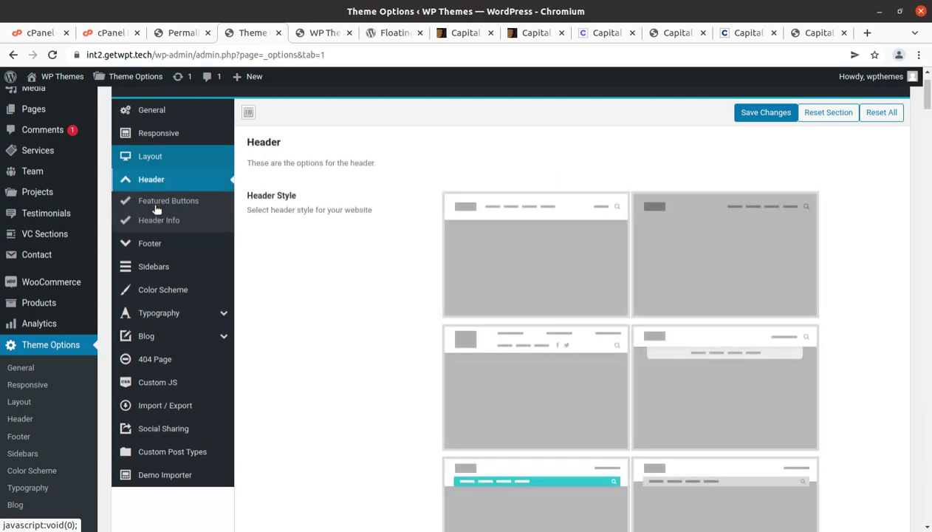
pyautogui.click(180, 204)
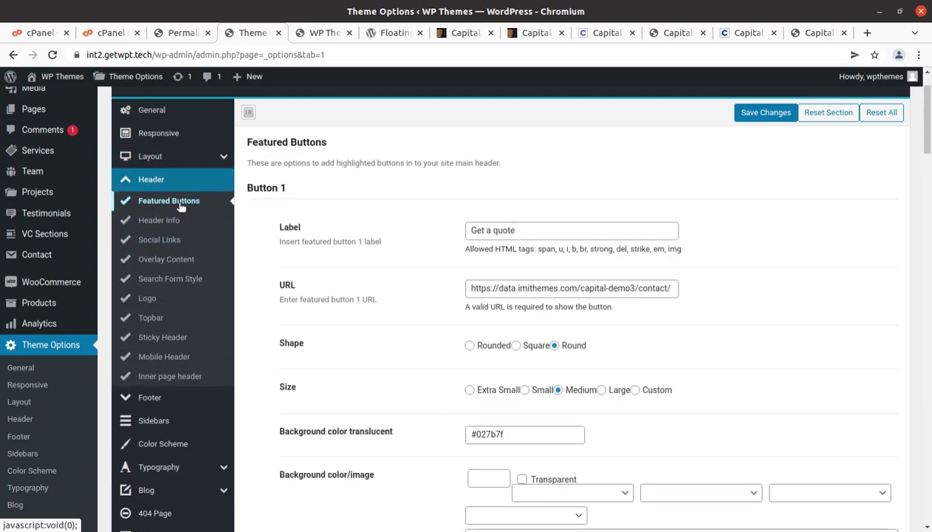
pyautogui.click(178, 182)
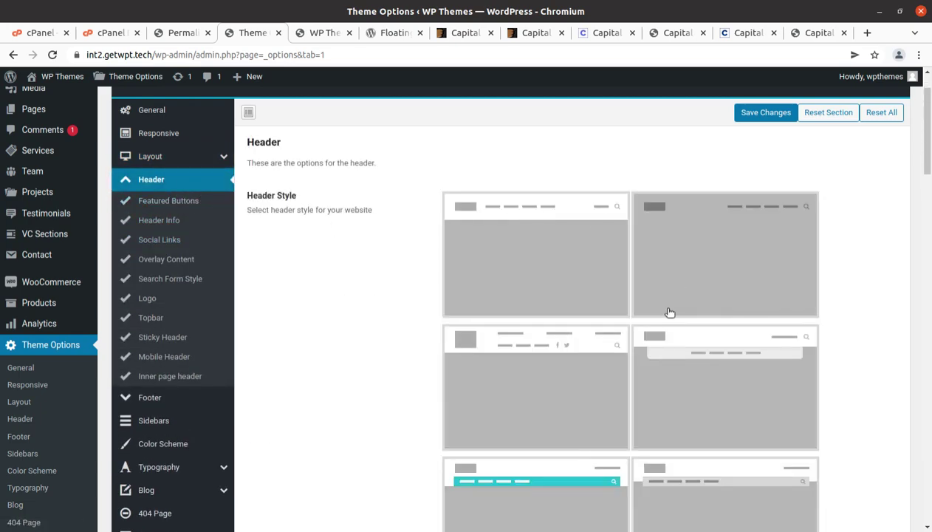
pyautogui.scroll(-3, 650, 299)
pyautogui.scroll(-1, 579, 273)
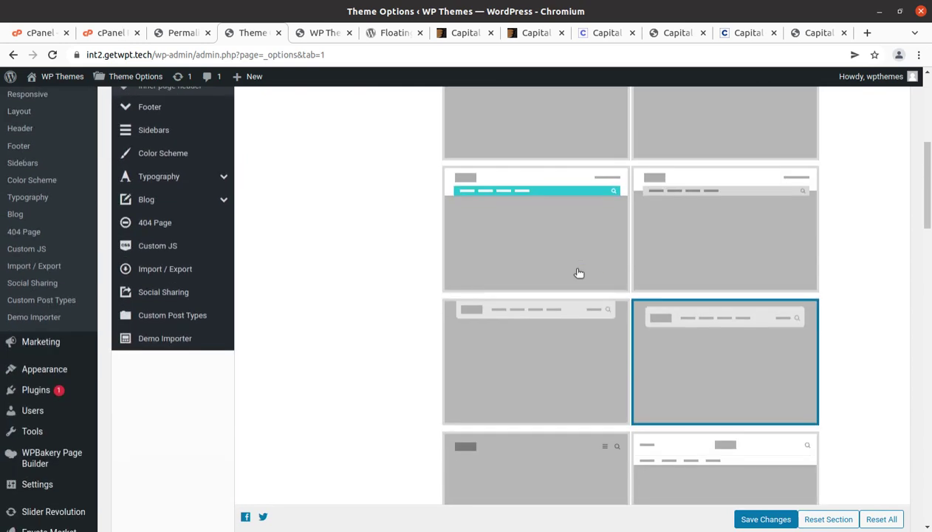
# Step: Set the header style to the one with a turquoise menu bar beneath the logo and save the theme options
pyautogui.scroll(5, 579, 273)
pyautogui.scroll(2, 568, 270)
pyautogui.scroll(-4, 651, 285)
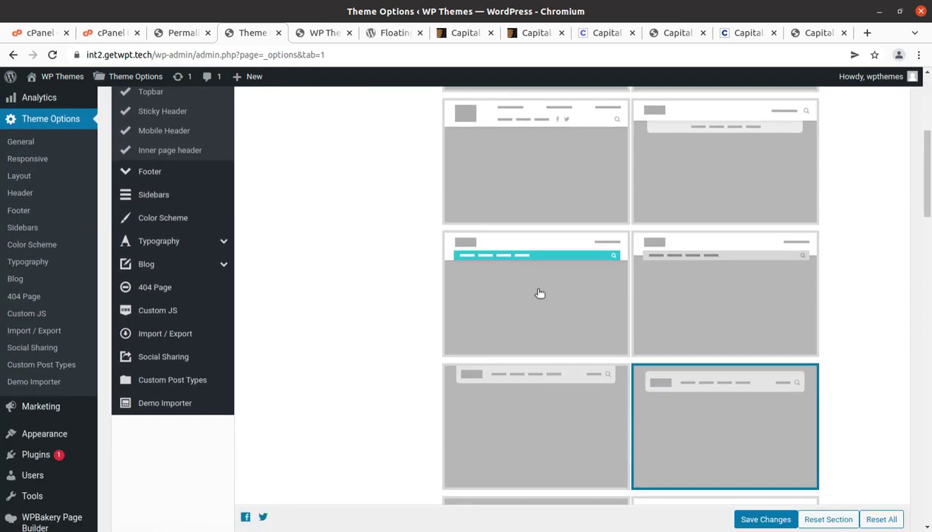
pyautogui.click(493, 296)
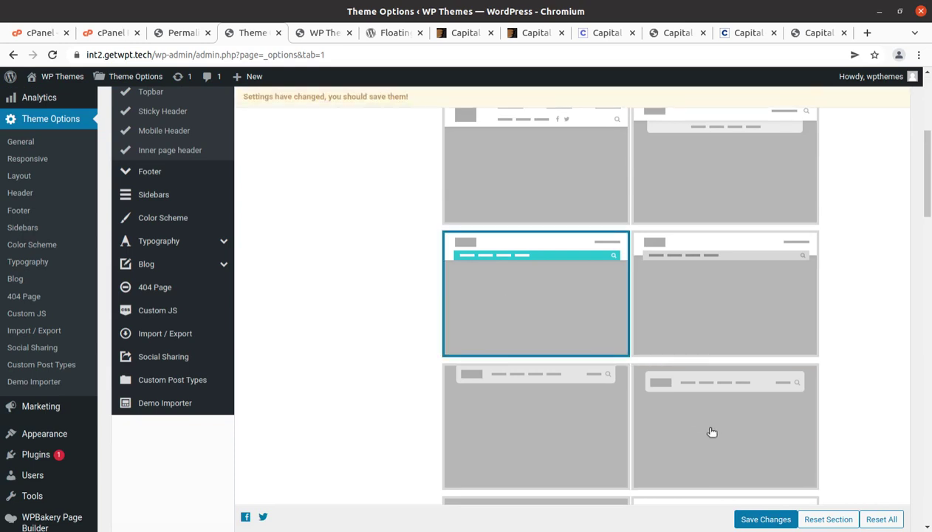
pyautogui.click(765, 519)
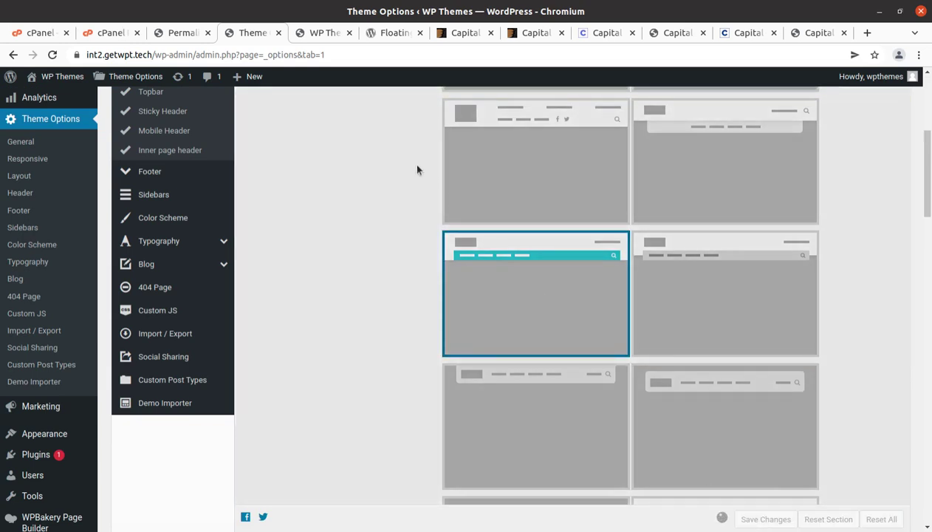
# Step: Reload the site's home page and check the new header's menu bar and its sticky version further down the page
pyautogui.click(316, 33)
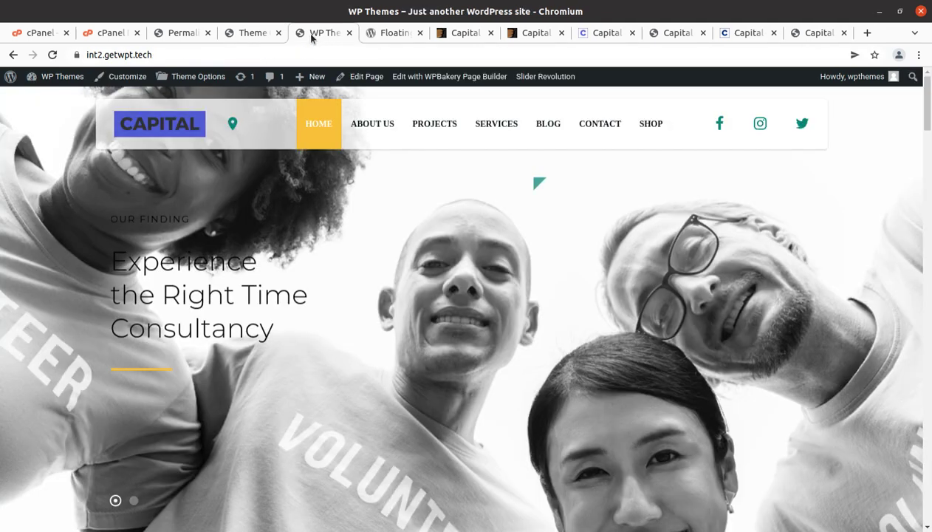
pyautogui.click(53, 54)
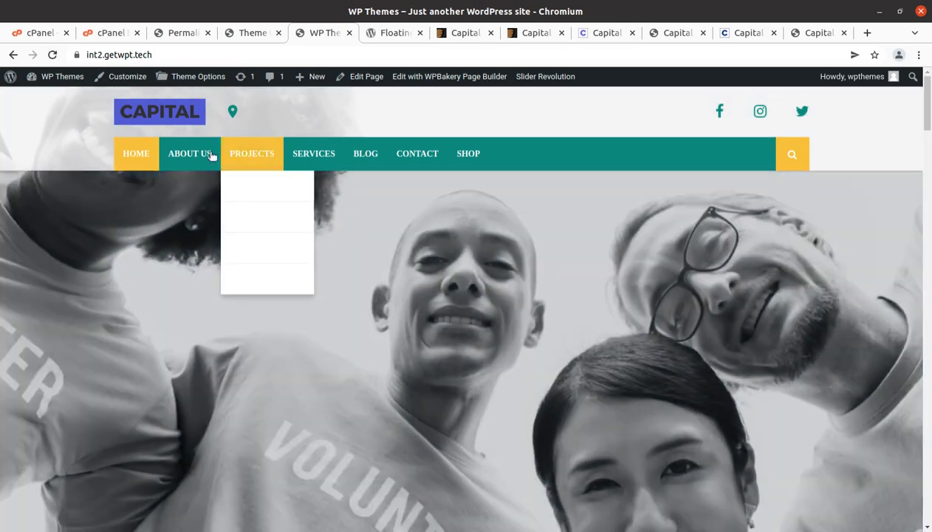
pyautogui.scroll(-3, 809, 220)
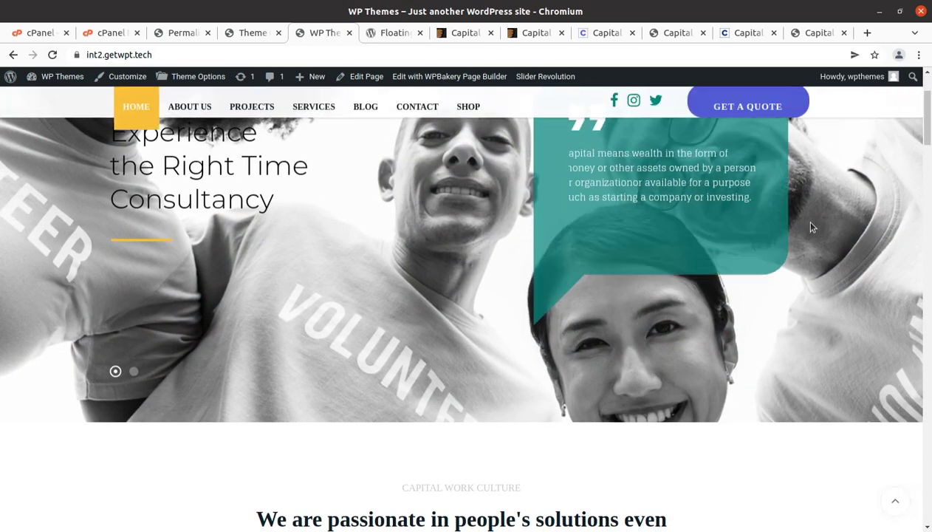
pyautogui.scroll(-3, 810, 227)
pyautogui.moveTo(249, 110)
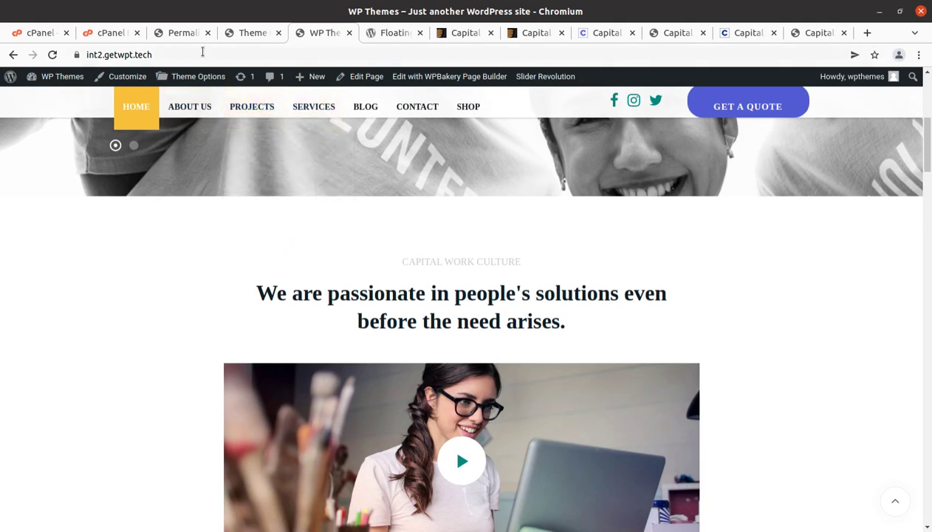
# Step: Back in the theme options, set the header style to the one with a grey menu bar beneath the logo and save
pyautogui.click(181, 33)
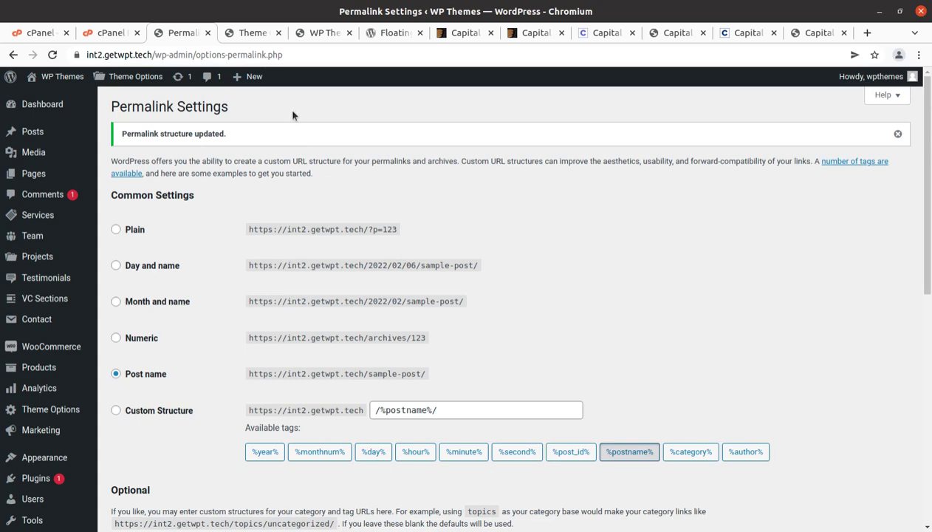
pyautogui.click(248, 38)
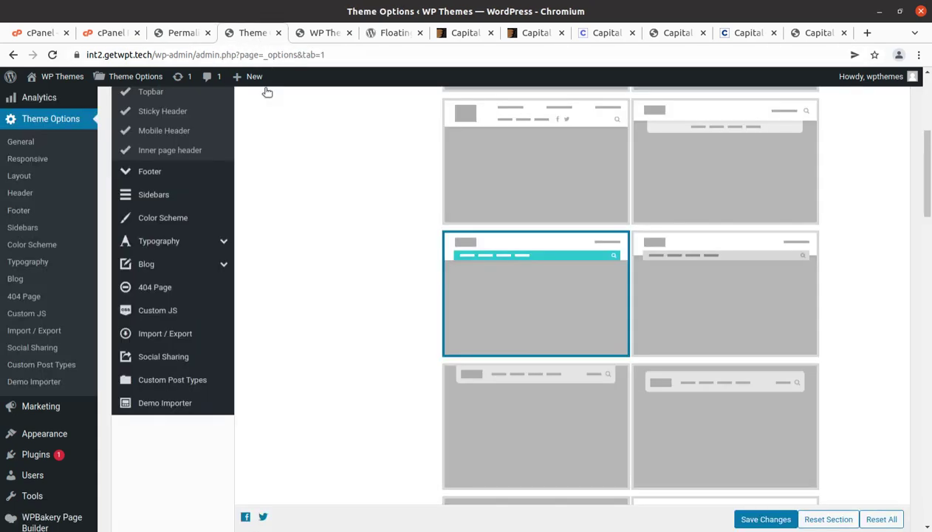
pyautogui.click(694, 307)
pyautogui.click(761, 519)
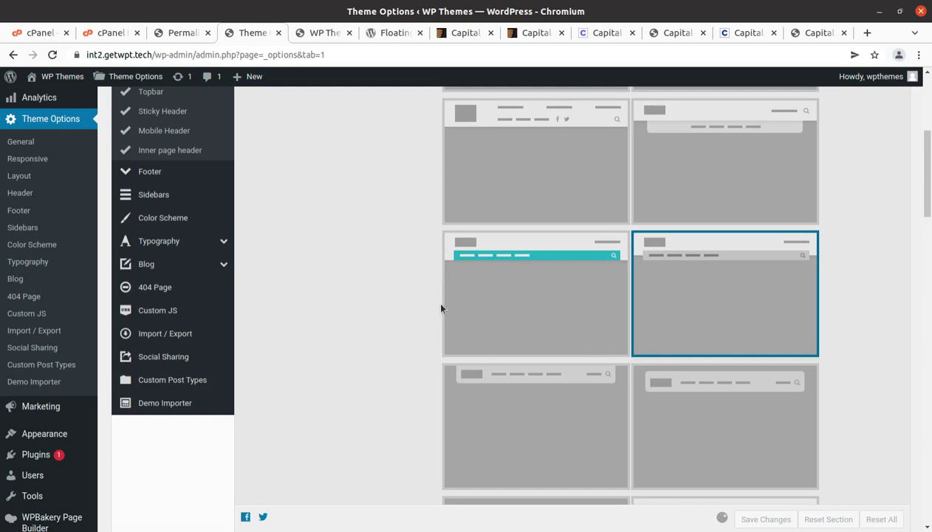
# Step: Open the header's Featured Buttons options and review the label and URL of Button 1
pyautogui.scroll(3, 441, 308)
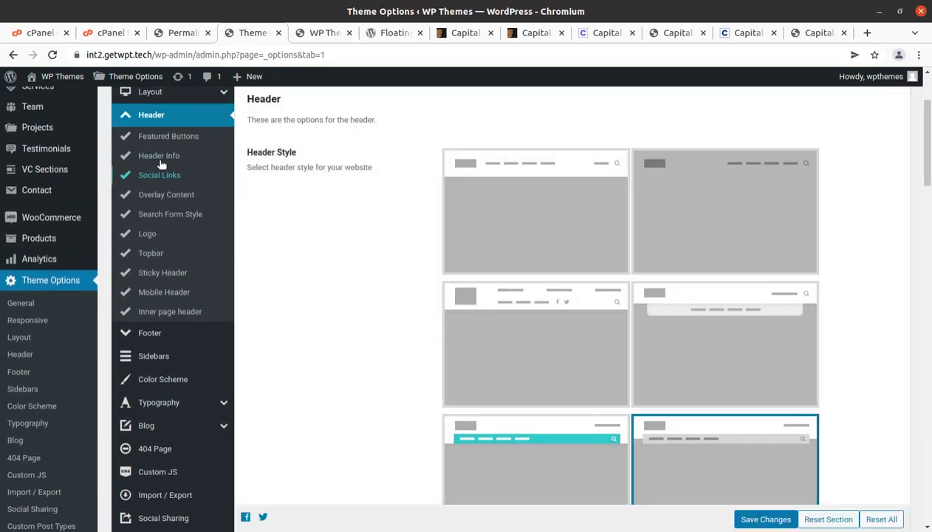
pyautogui.click(152, 138)
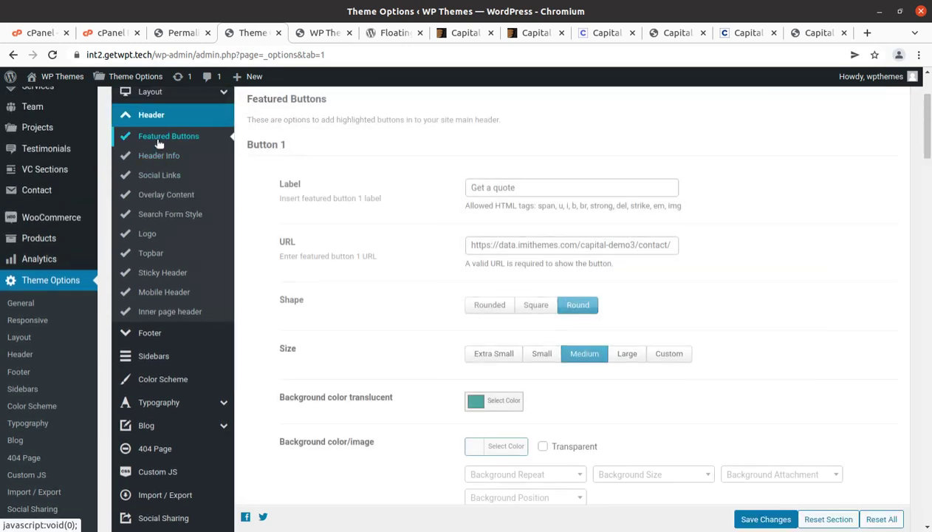
pyautogui.scroll(-2, 579, 250)
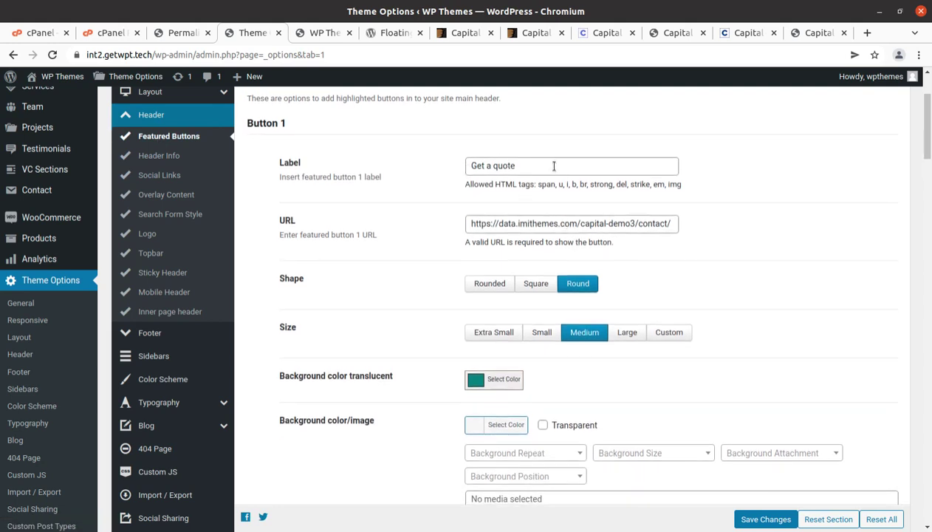
pyautogui.moveTo(554, 166); pyautogui.dragTo(450, 162)
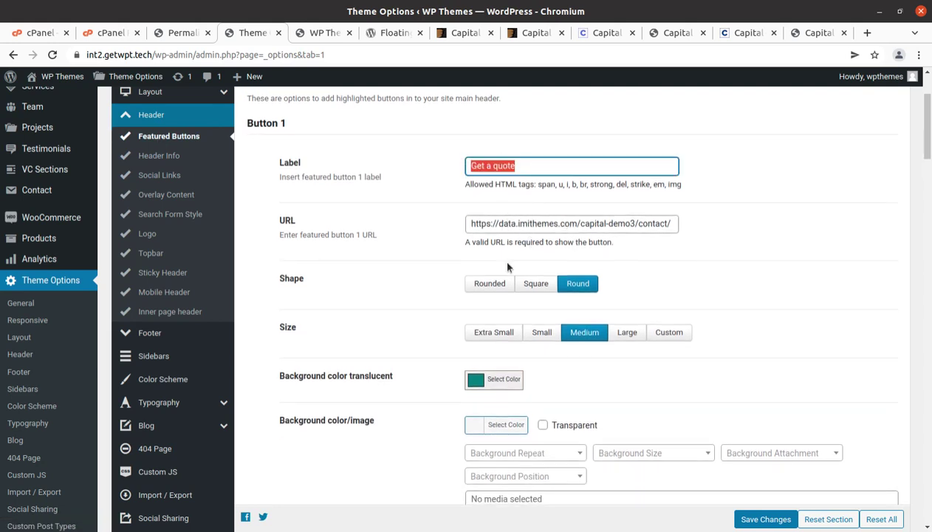
pyautogui.moveTo(467, 223); pyautogui.dragTo(686, 232)
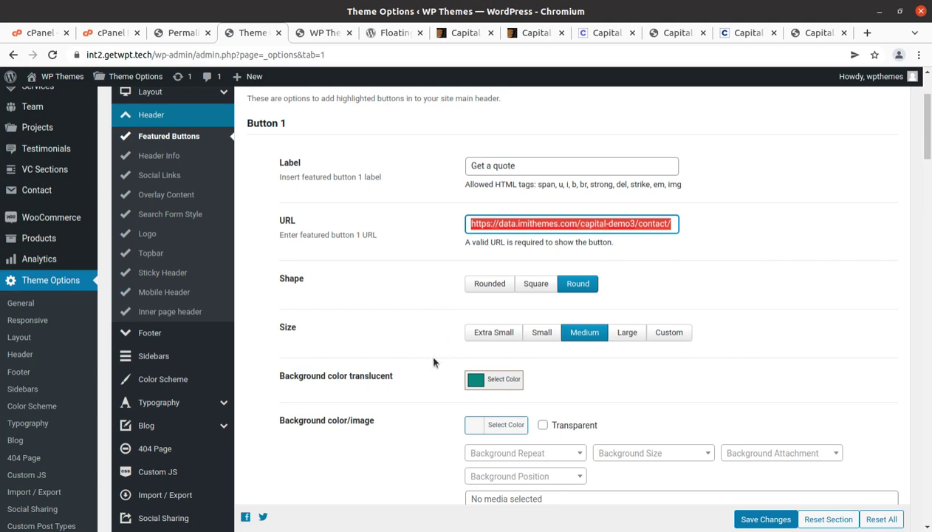
# Step: Set Button 1's translucent hover background color to orange and save the theme options
pyautogui.scroll(-2, 433, 361)
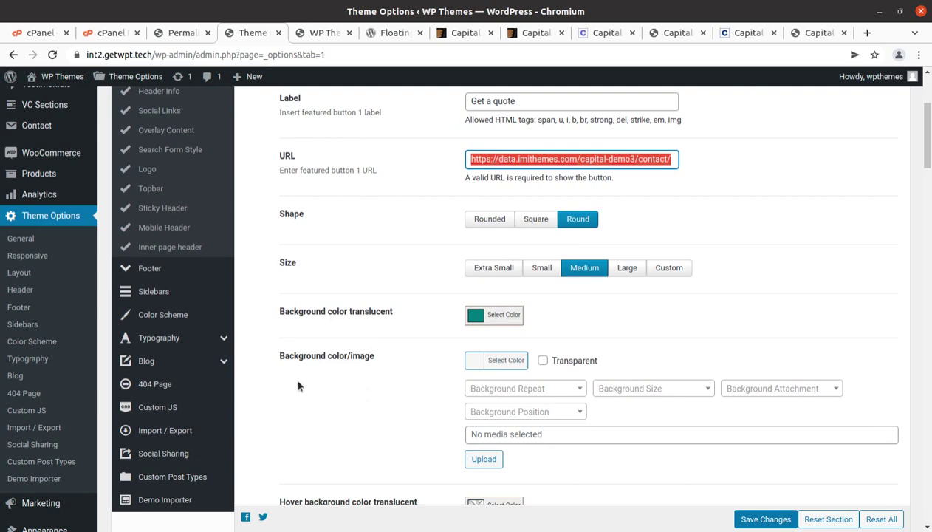
pyautogui.scroll(-5, 341, 376)
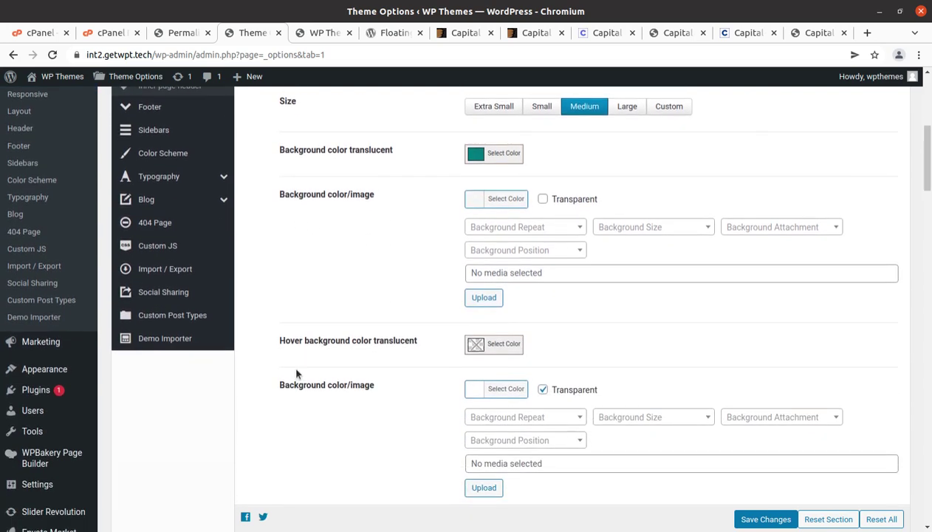
pyautogui.scroll(-3, 331, 381)
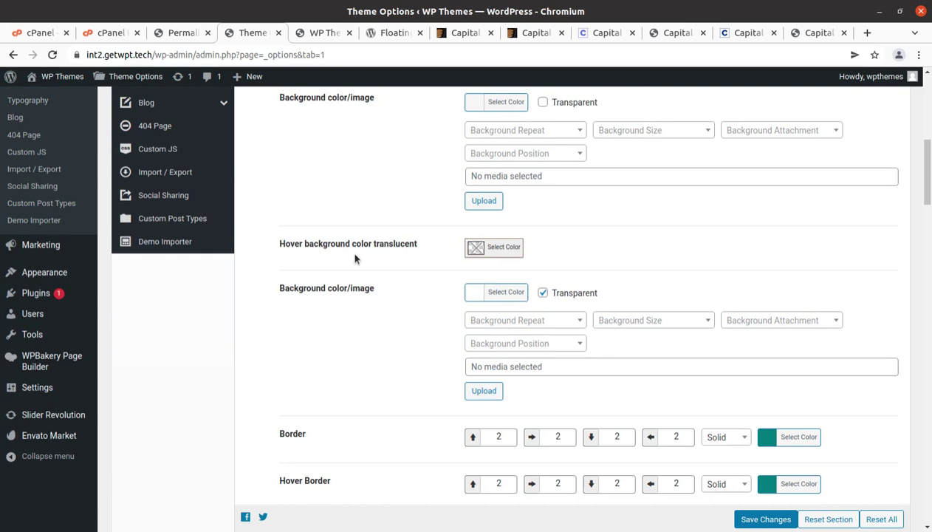
pyautogui.click(479, 252)
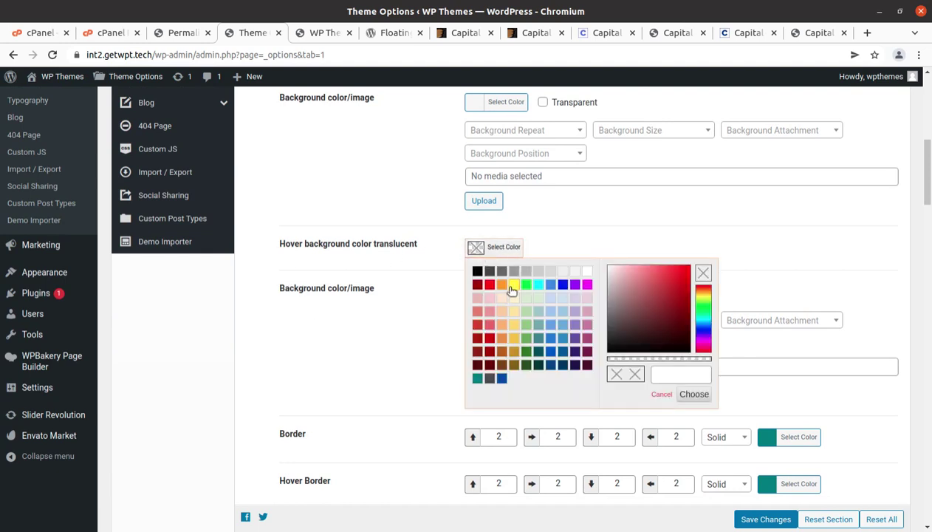
pyautogui.click(503, 288)
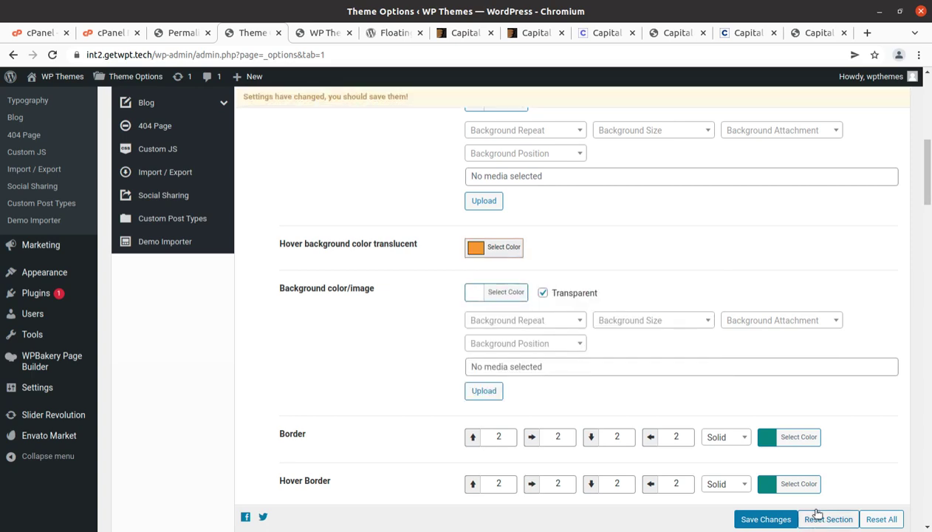
pyautogui.click(768, 520)
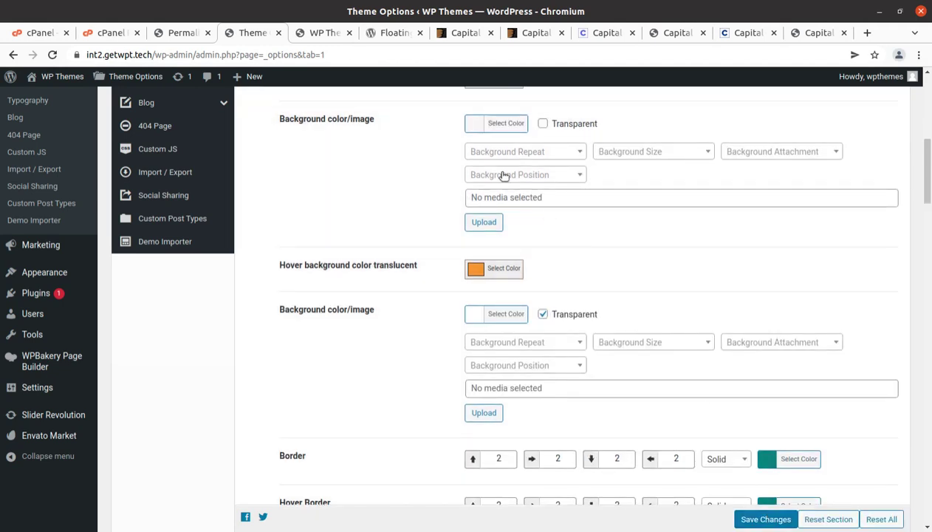
# Step: Look through the remaining Featured Buttons settings, including borders, link colors, typography and the options of the other buttons
pyautogui.scroll(-5, 503, 175)
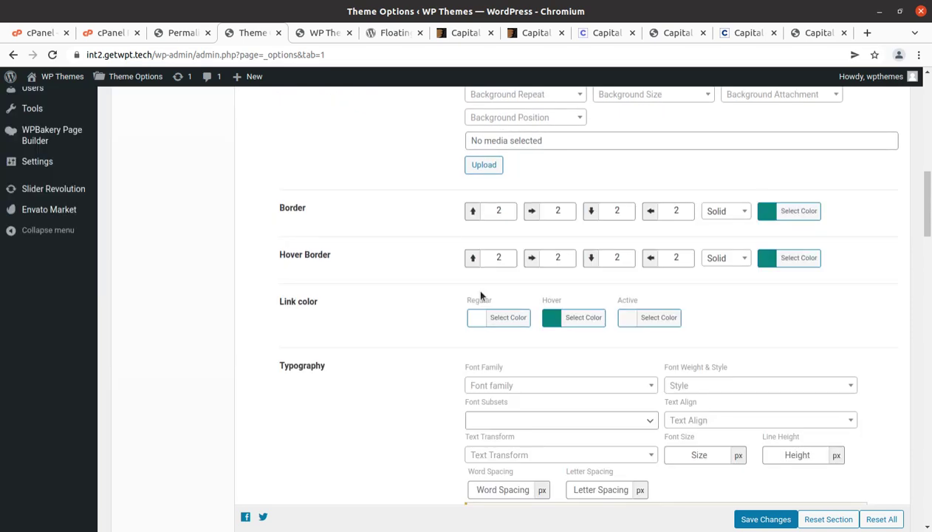
pyautogui.scroll(-8, 449, 296)
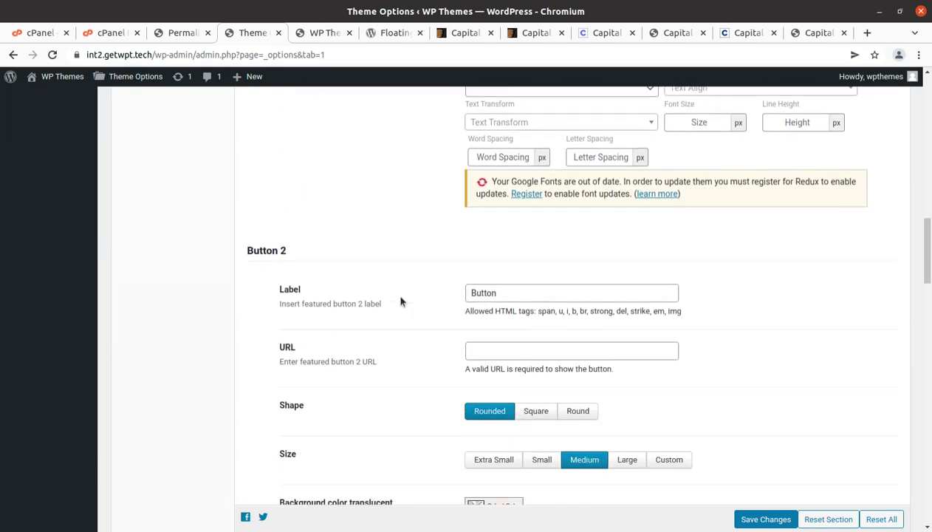
pyautogui.scroll(-15, 315, 285)
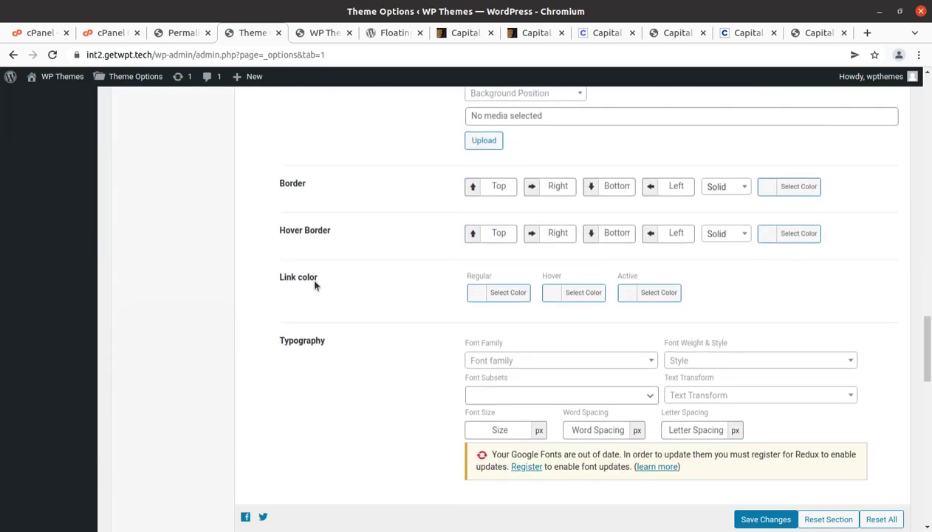
pyautogui.scroll(-14, 314, 285)
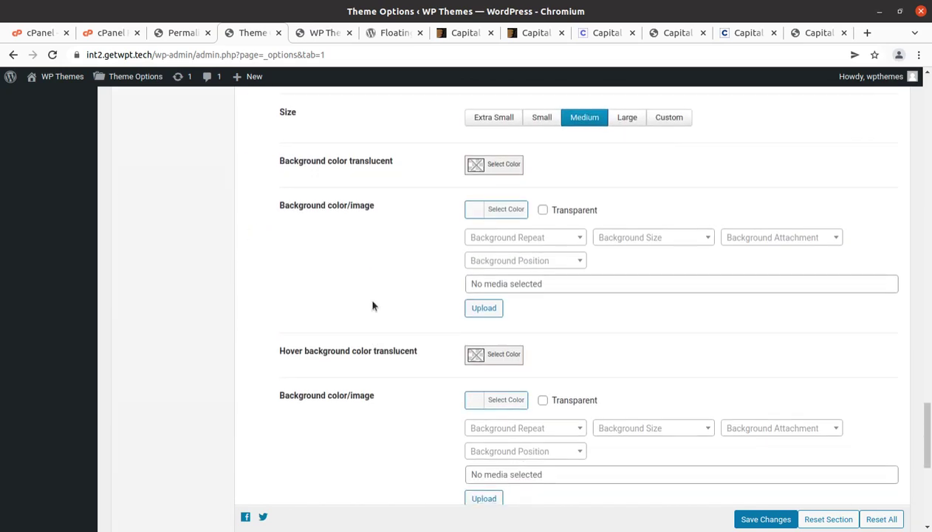
pyautogui.scroll(-4, 372, 306)
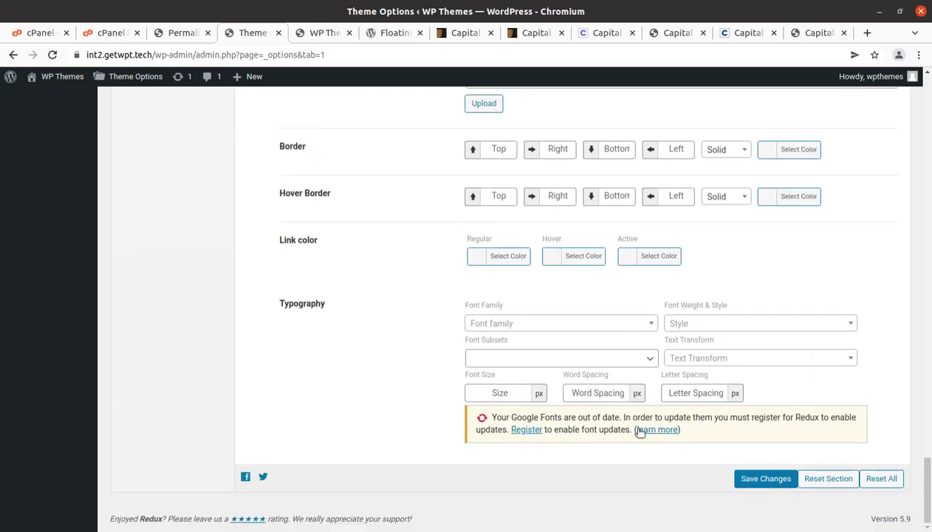
pyautogui.scroll(4, 311, 383)
pyautogui.scroll(20, 311, 383)
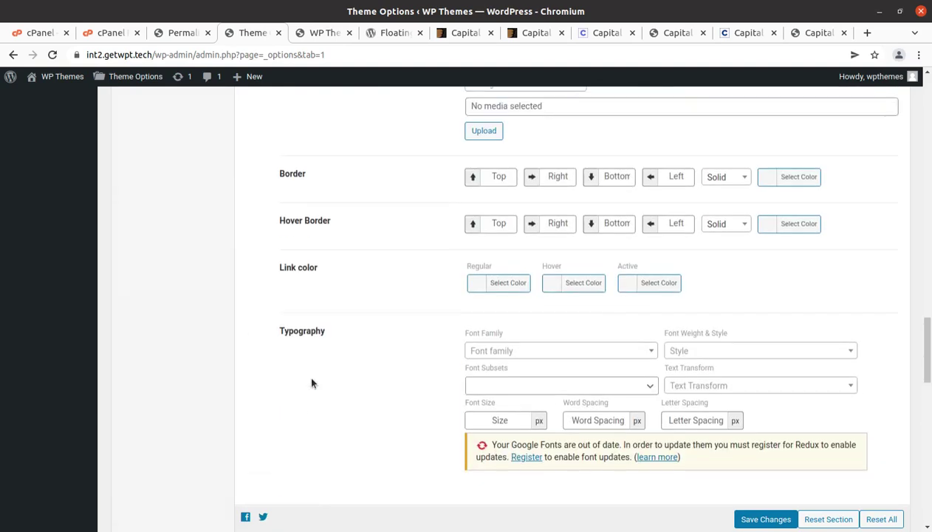
pyautogui.scroll(10, 311, 381)
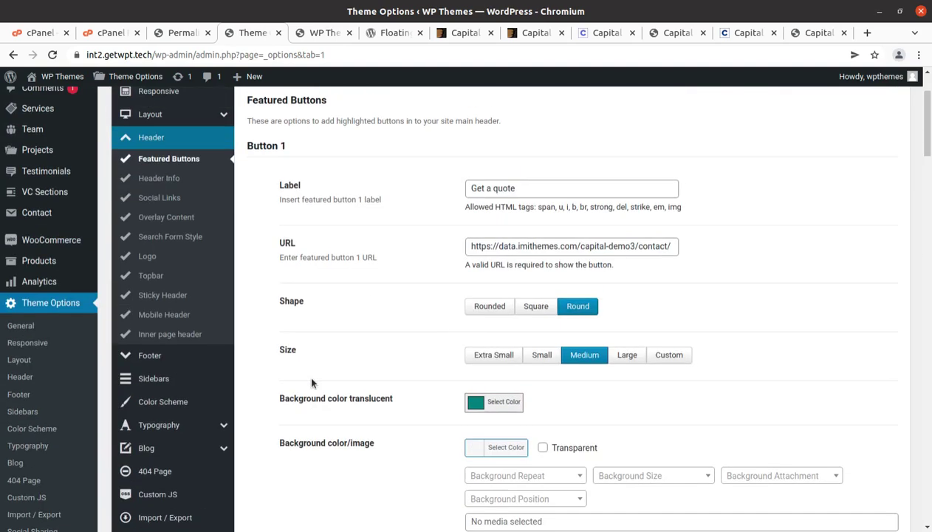
# Step: Go through the Header Info, Social Links, Overlay Content, Search Form Style, Logo and Topbar options of the header
pyautogui.click(161, 180)
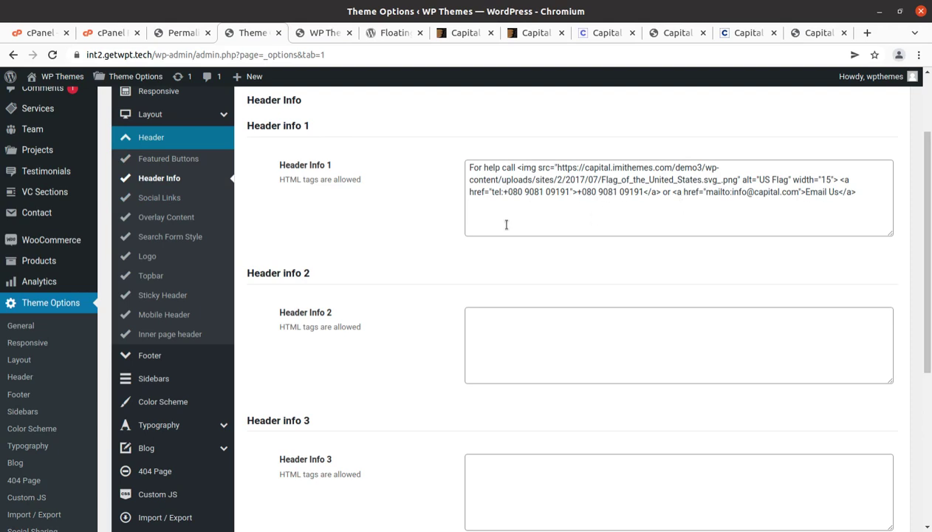
pyautogui.click(159, 198)
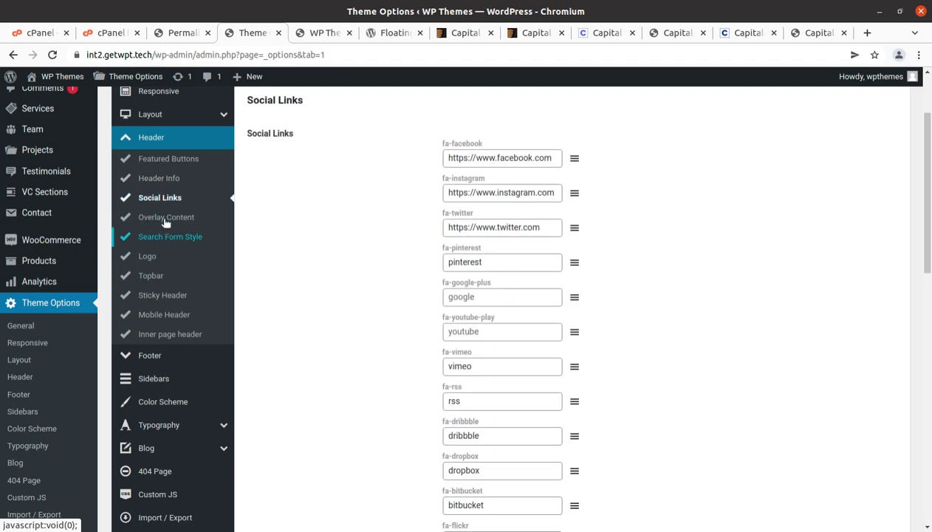
pyautogui.click(165, 219)
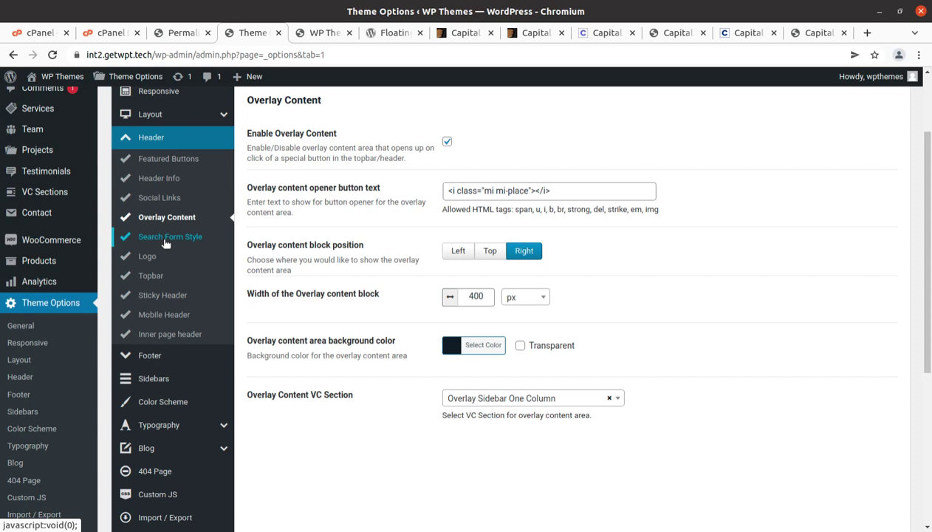
pyautogui.click(165, 240)
pyautogui.click(157, 258)
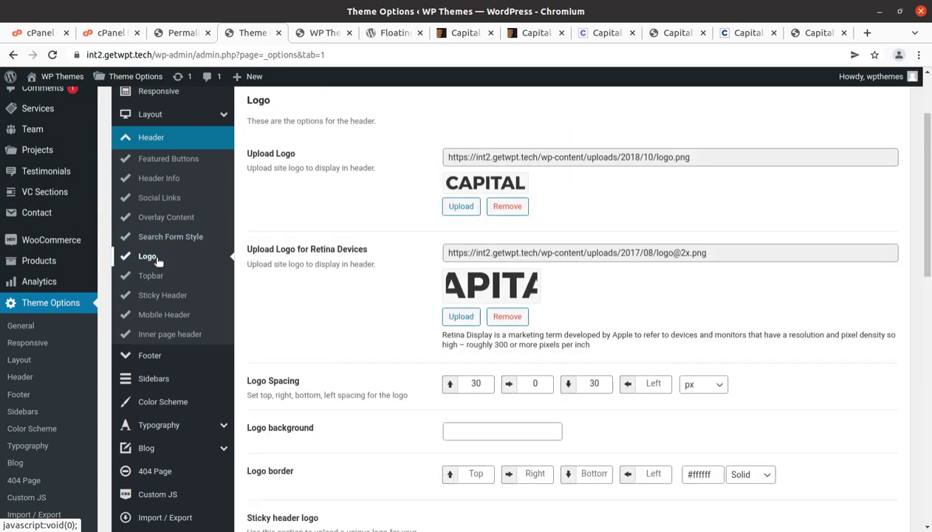
pyautogui.click(155, 278)
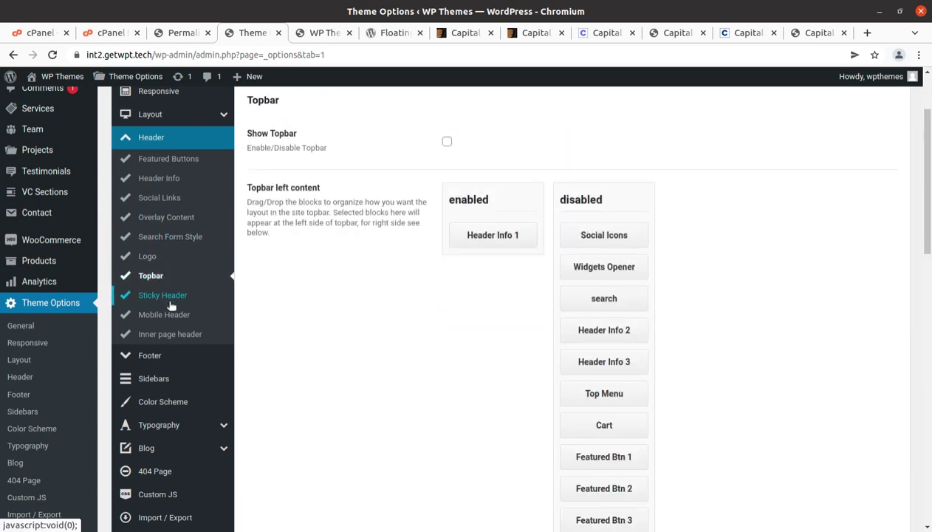
# Step: Open the Sticky Header options and examine the enabled and disabled blocks of its left and right content
pyautogui.click(164, 296)
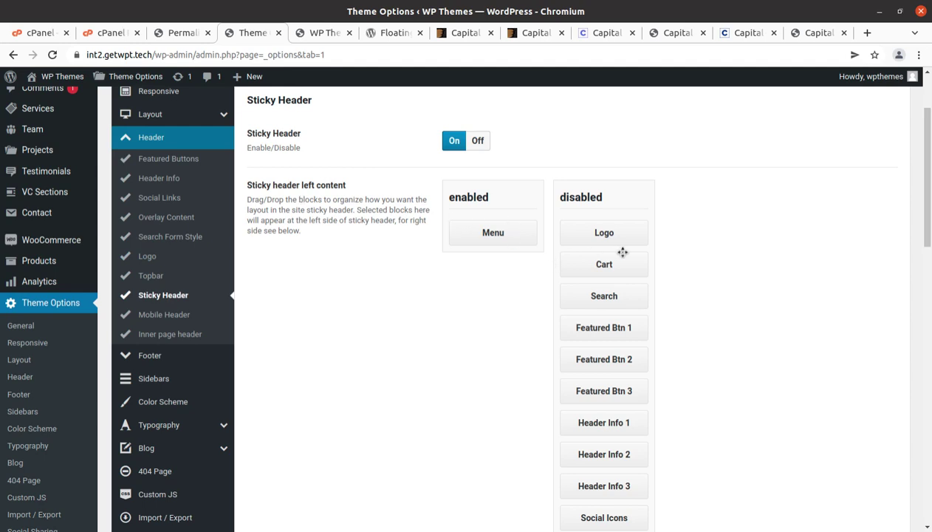
pyautogui.scroll(-3, 626, 379)
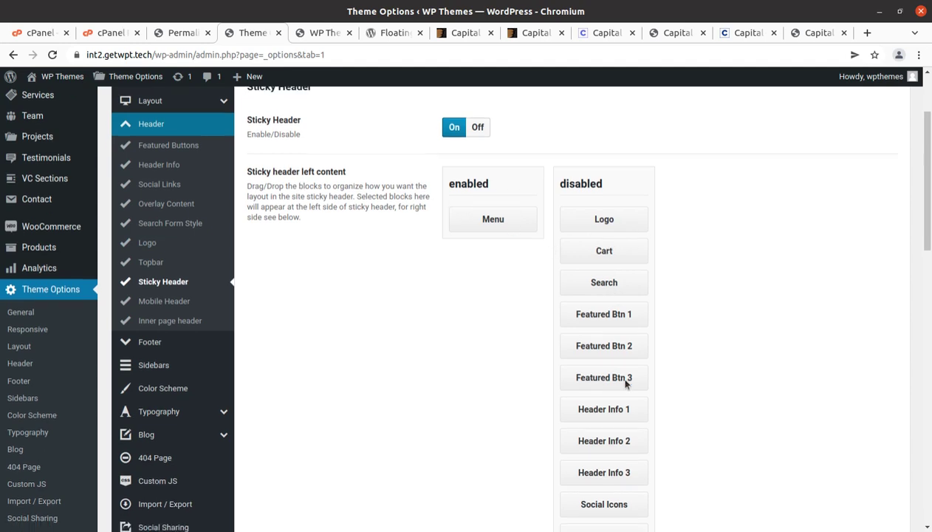
pyautogui.scroll(3, 622, 367)
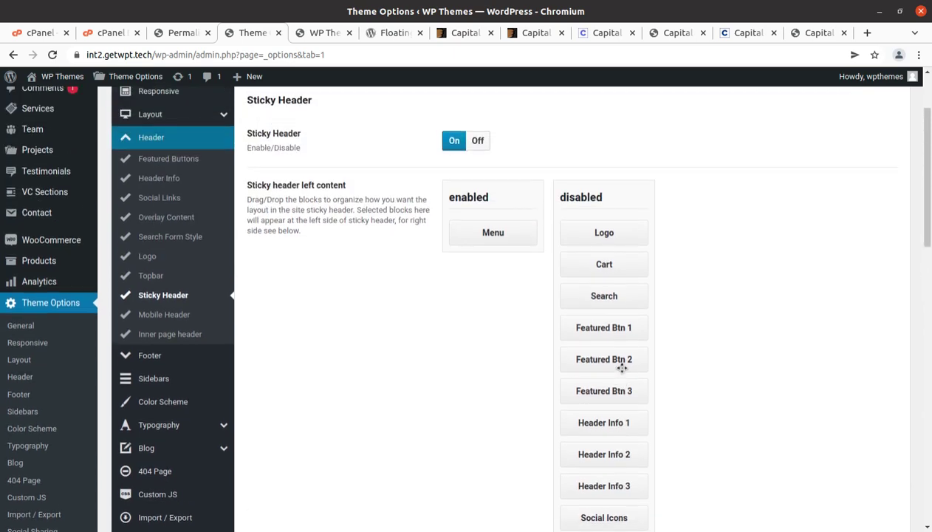
pyautogui.scroll(-7, 622, 367)
pyautogui.scroll(-4, 622, 367)
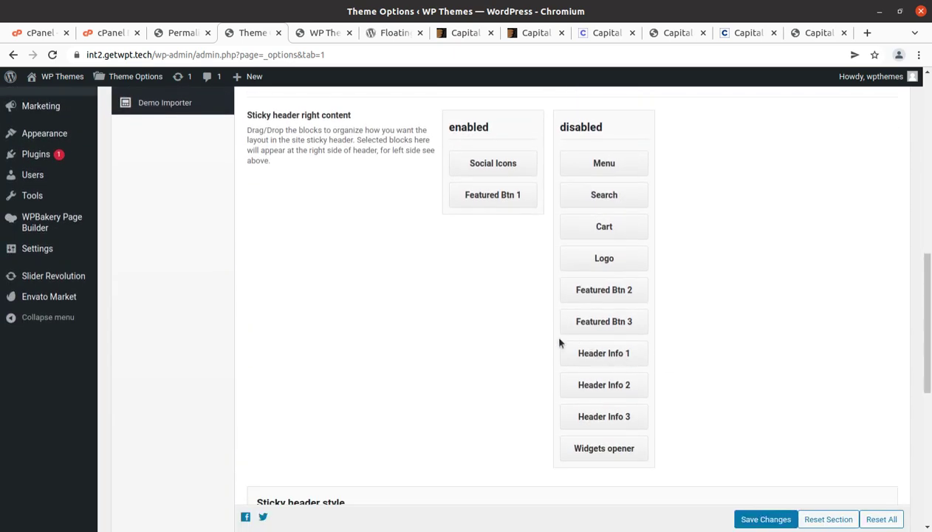
pyautogui.scroll(12, 560, 343)
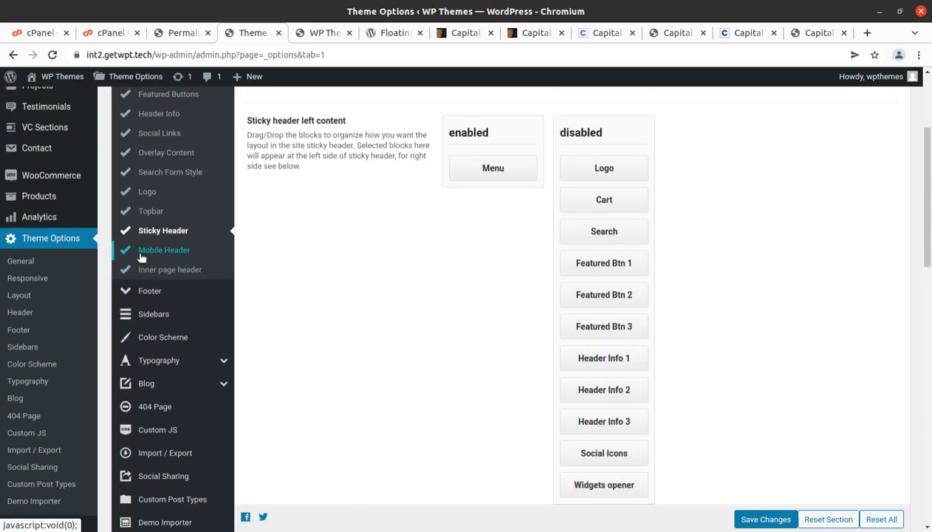
# Step: Glance at the Mobile Header, Inner page header and Sidebars theme options
pyautogui.click(121, 253)
pyautogui.click(124, 267)
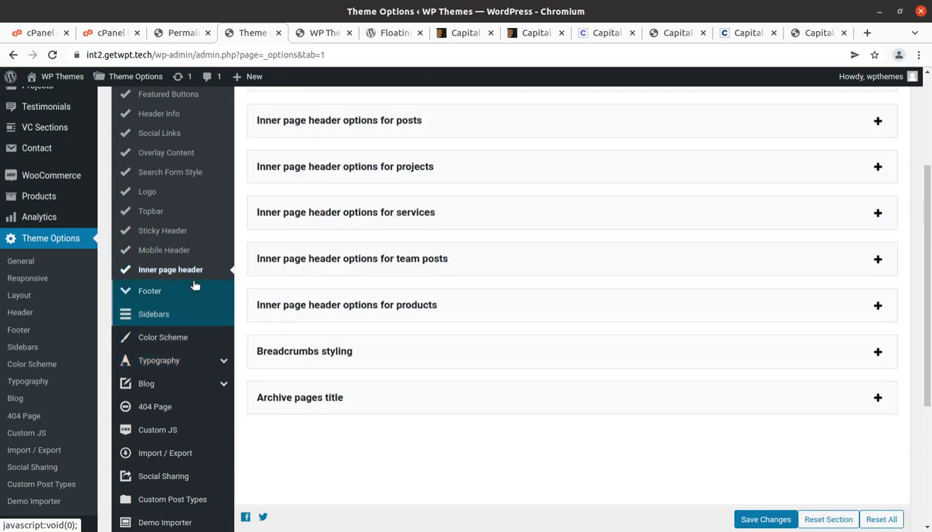
pyautogui.click(164, 316)
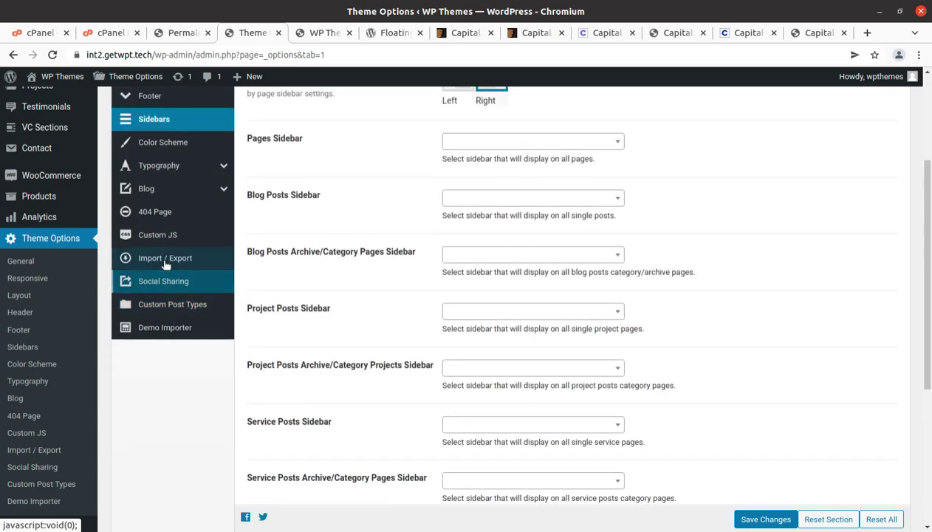
# Step: Review the VC Section row and Copyrights row in the Footer options, and return to the Sidebars options
pyautogui.scroll(3, 166, 214)
pyautogui.click(151, 229)
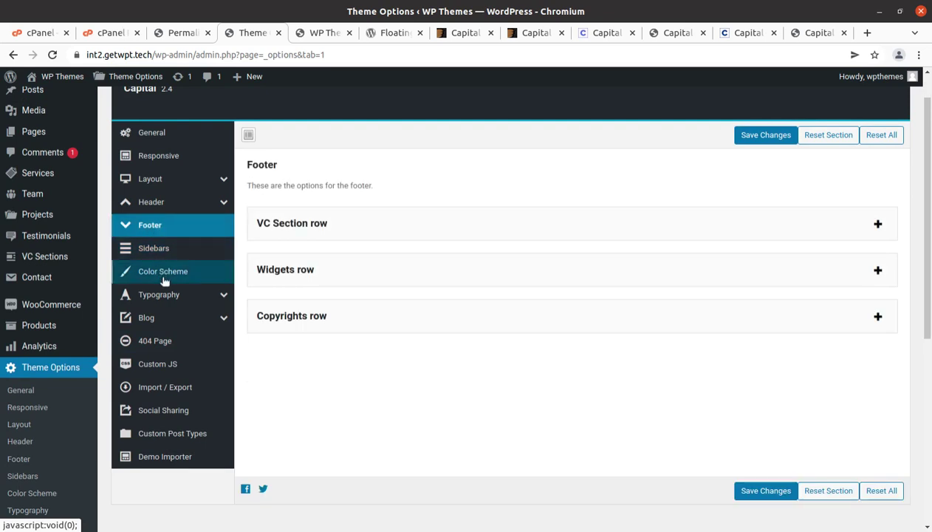
pyautogui.click(373, 225)
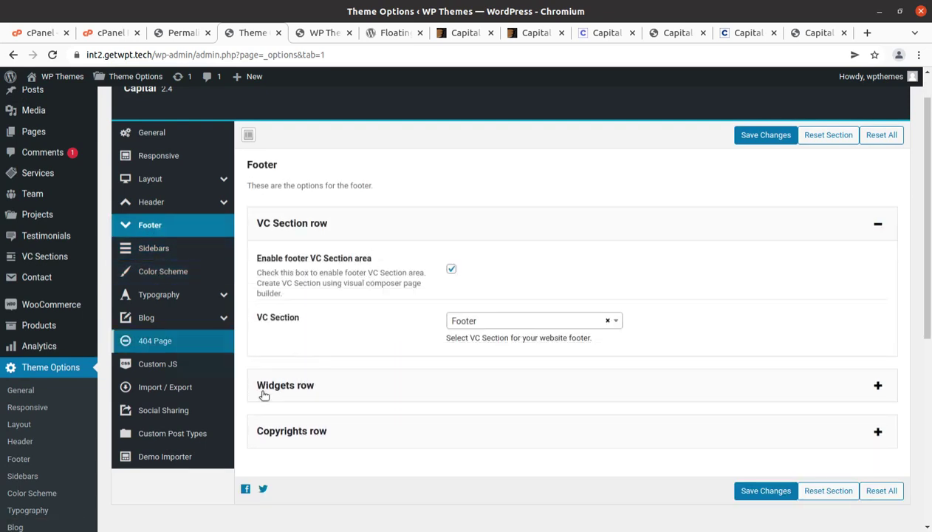
pyautogui.click(345, 431)
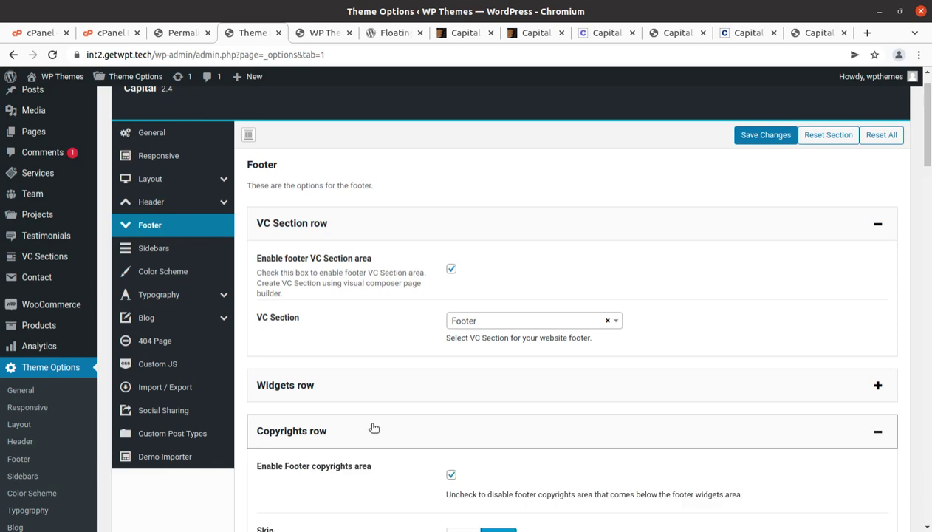
pyautogui.scroll(-3, 374, 428)
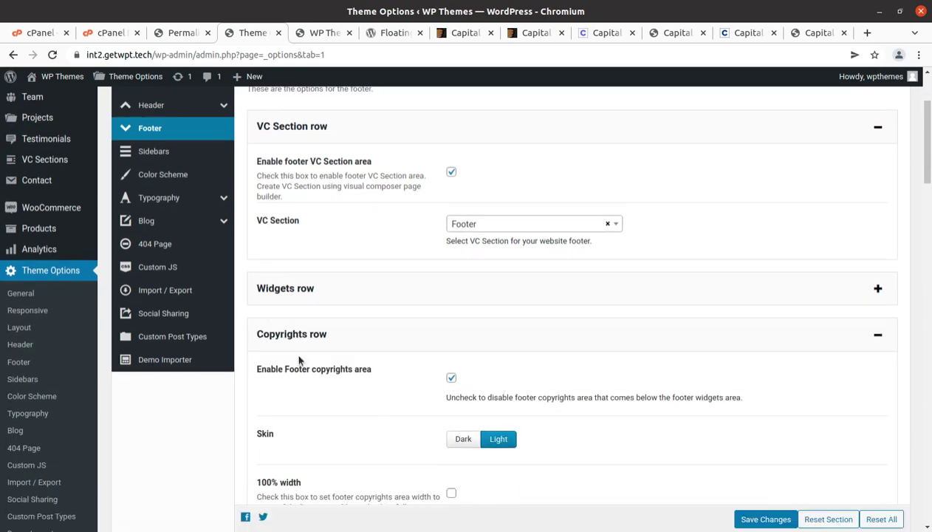
pyautogui.scroll(3, 299, 360)
pyautogui.click(174, 284)
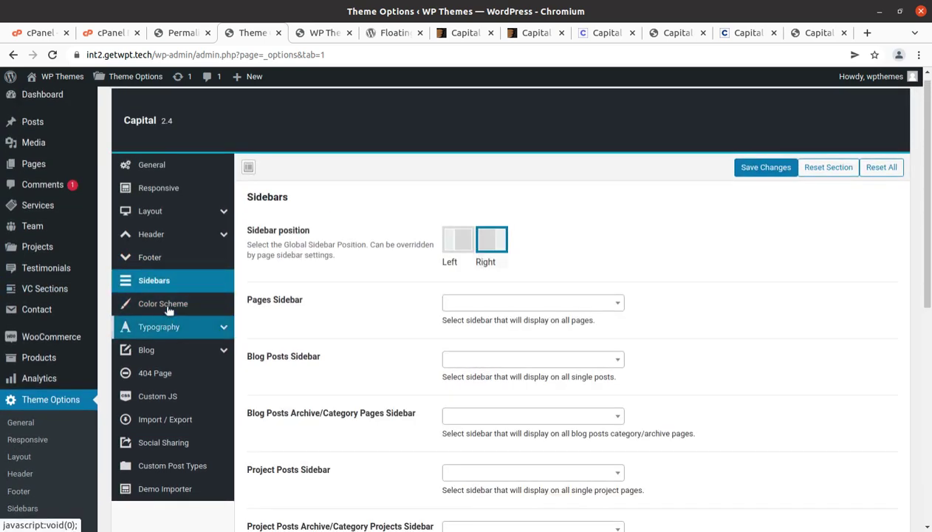
# Step: Review the Color Scheme options and the Typography options, including More Options and Additional Styles
pyautogui.click(168, 310)
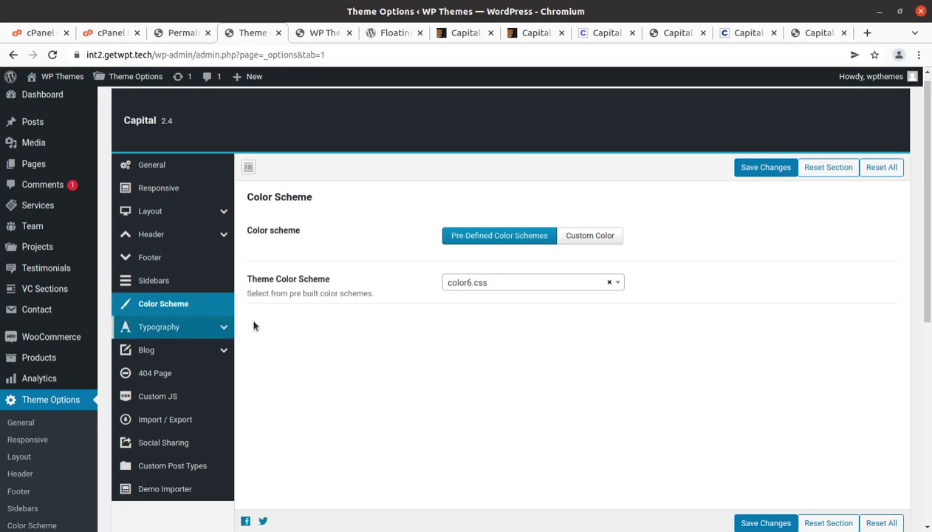
pyautogui.click(167, 327)
pyautogui.scroll(-3, 352, 314)
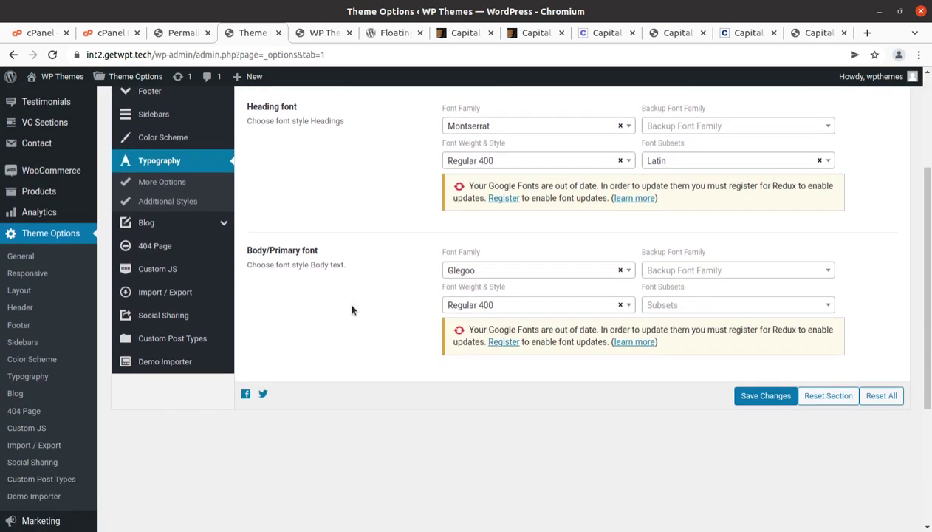
pyautogui.scroll(1, 352, 310)
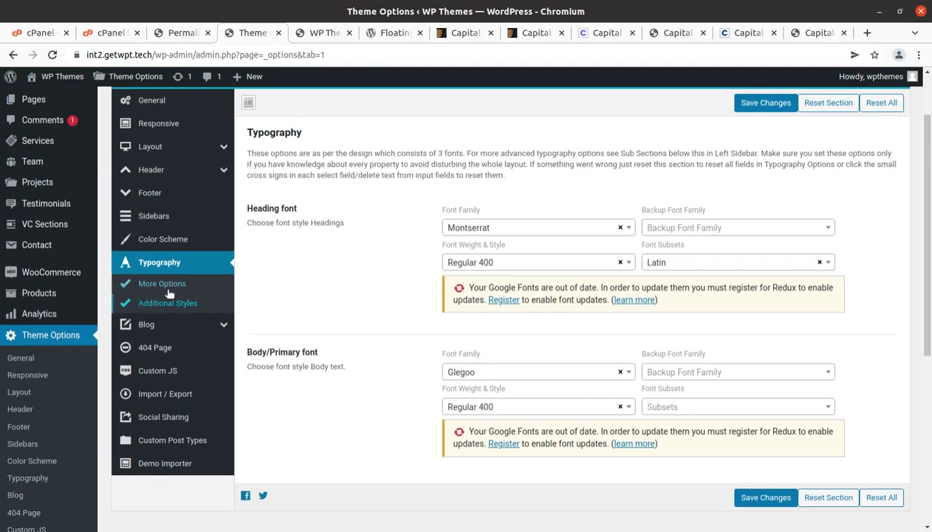
pyautogui.click(162, 284)
pyautogui.click(168, 304)
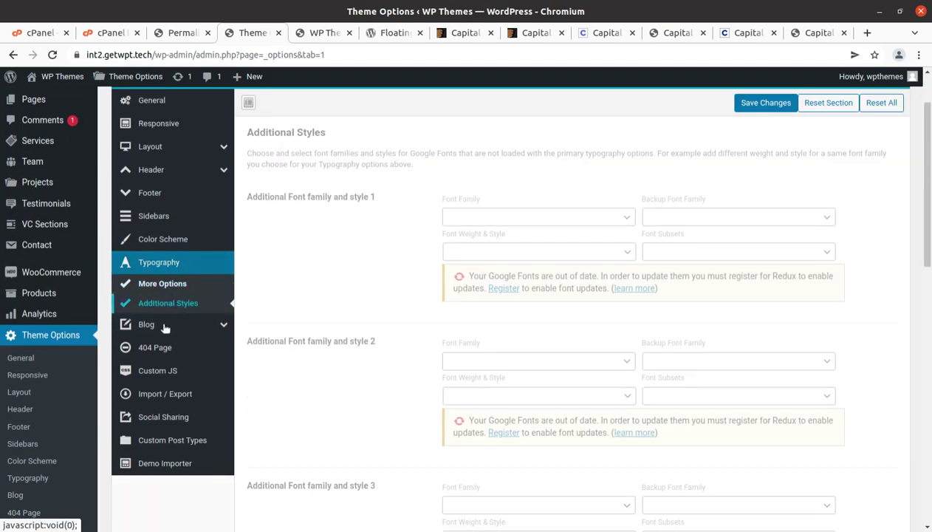
# Step: Glance at the Blog and Custom JS theme options, and return to the WordPress dashboard
pyautogui.click(170, 325)
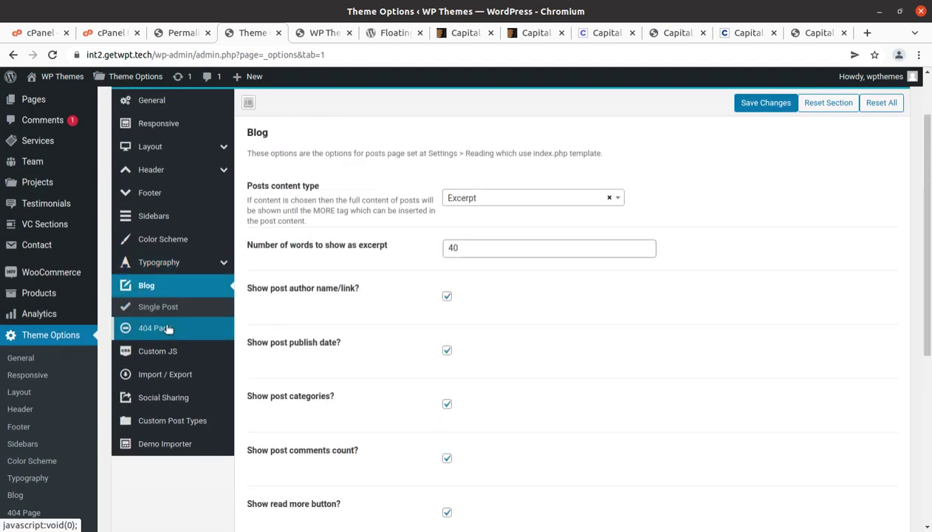
pyautogui.click(169, 355)
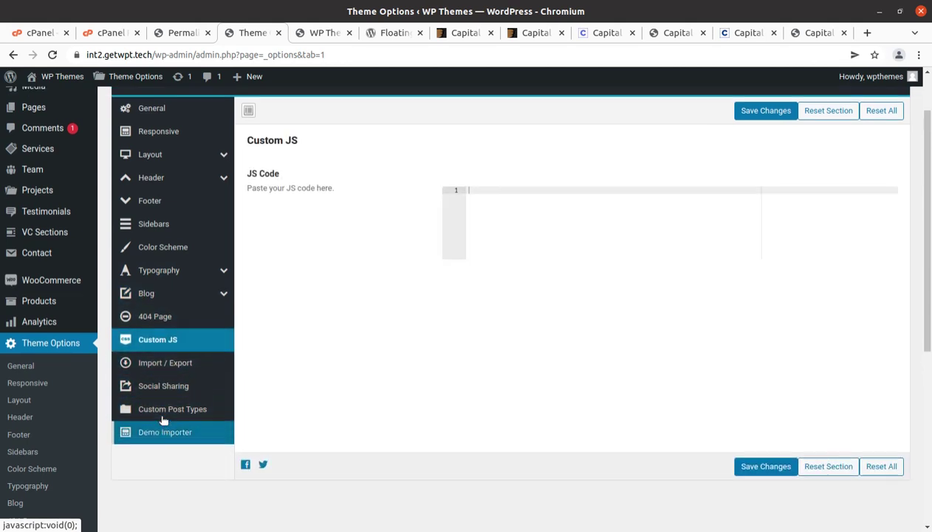
pyautogui.scroll(2, 161, 421)
pyautogui.click(32, 108)
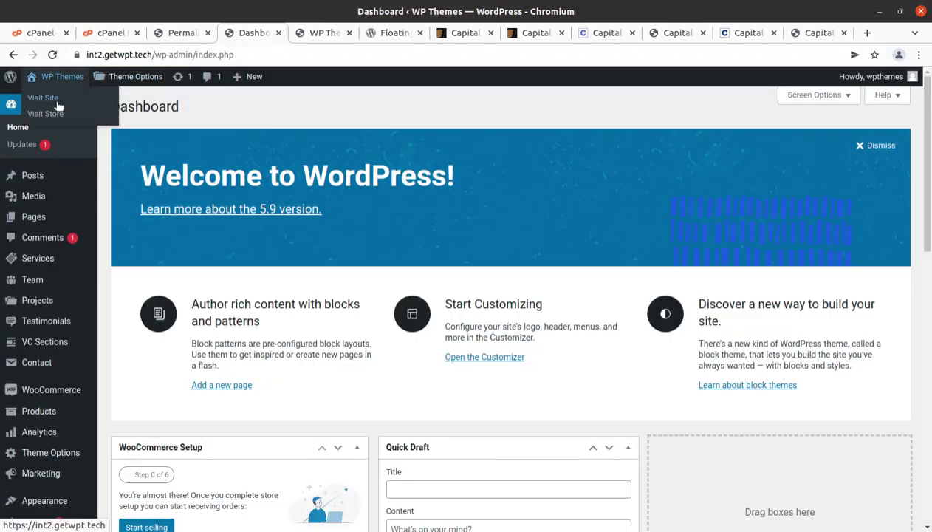
# Step: Switch to the live home page and examine its sections from the header slider down to Business Updates
pyautogui.click(322, 32)
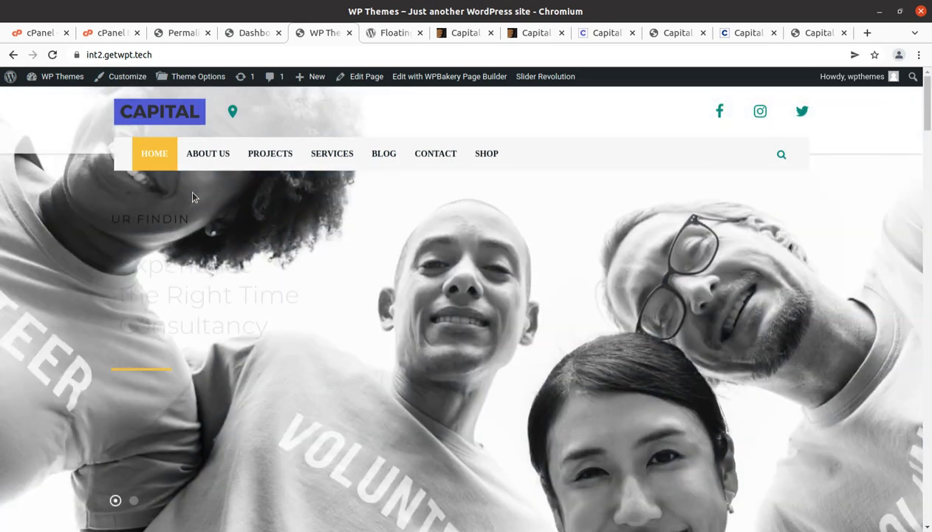
pyautogui.scroll(-1, 826, 237)
pyautogui.scroll(-10, 826, 238)
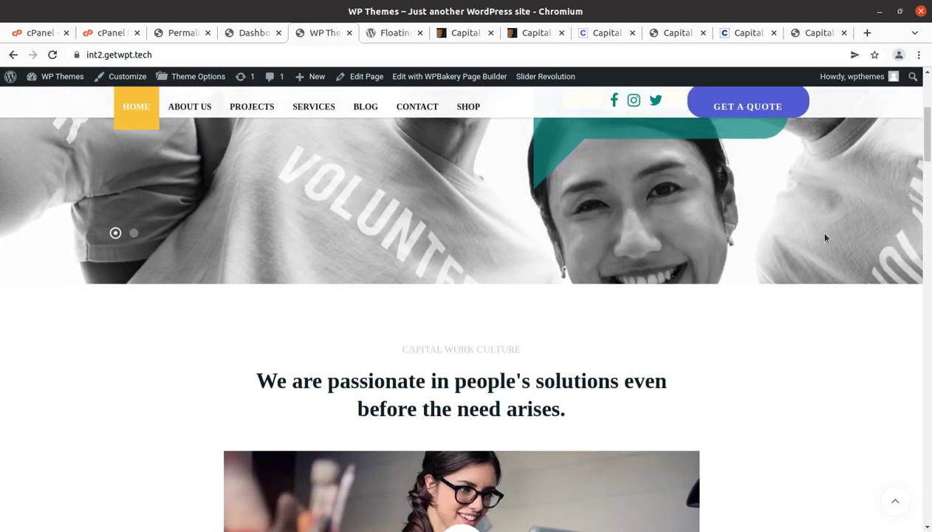
pyautogui.scroll(-2, 826, 238)
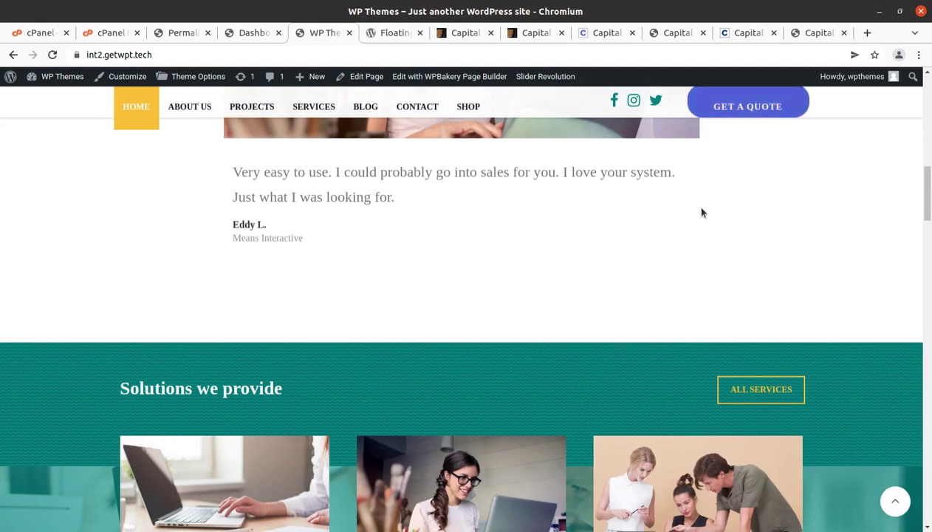
pyautogui.scroll(-4, 701, 209)
pyautogui.scroll(-9, 703, 212)
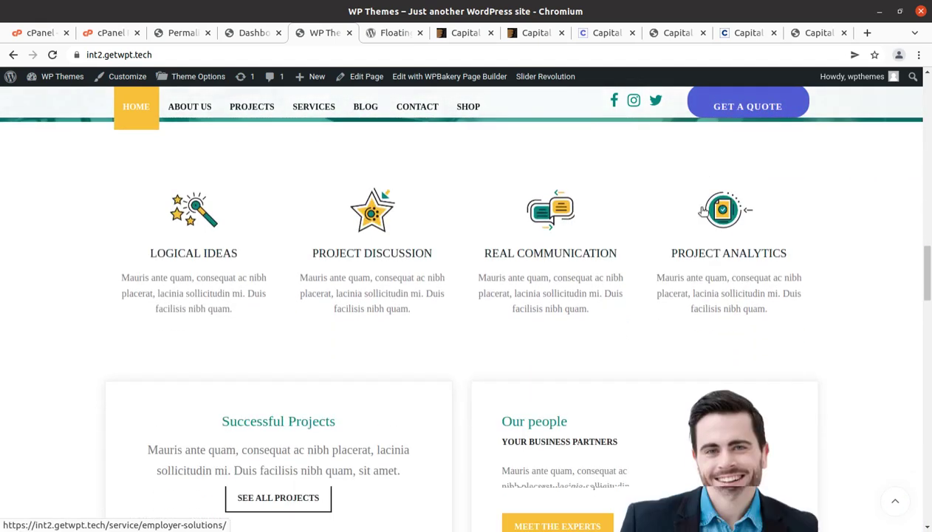
pyautogui.scroll(-7, 703, 212)
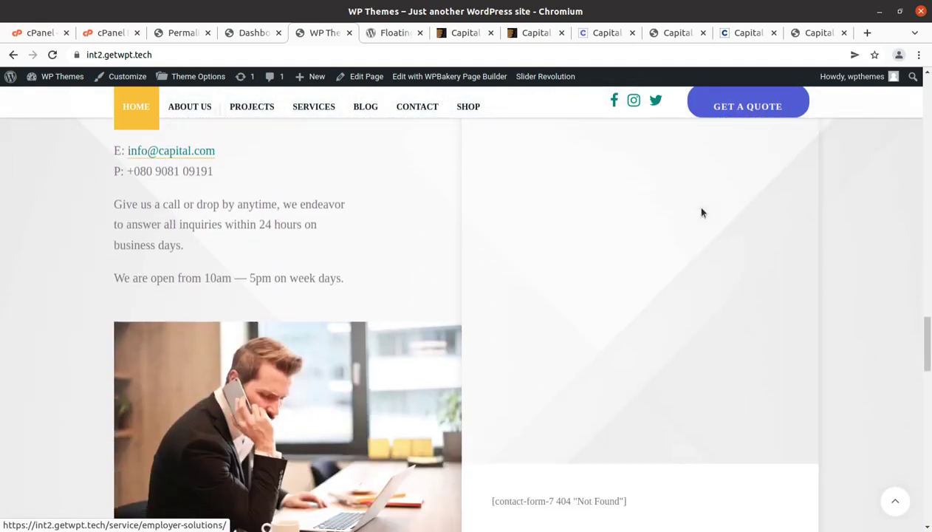
pyautogui.scroll(-1, 701, 213)
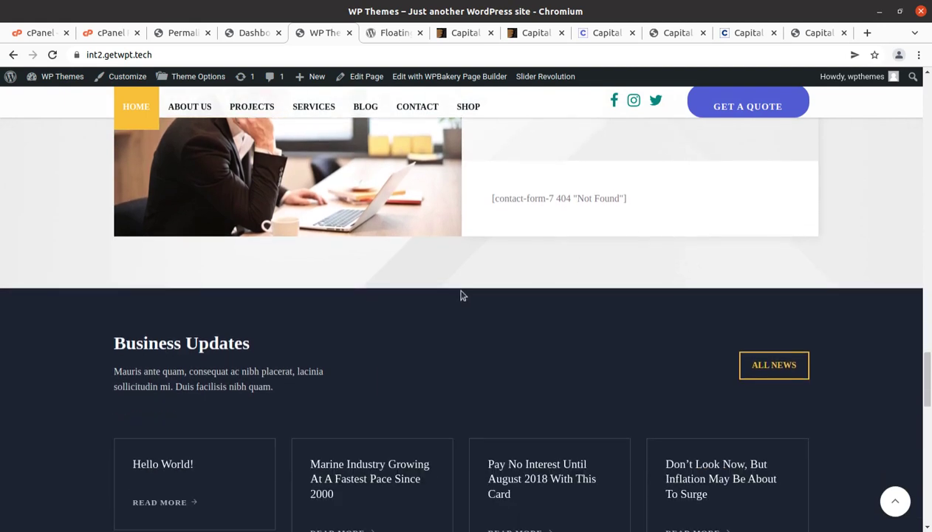
# Step: Examine the home page's news cards, contact boxes and the footer's Services, Projects and Twitter columns
pyautogui.scroll(-4, 460, 296)
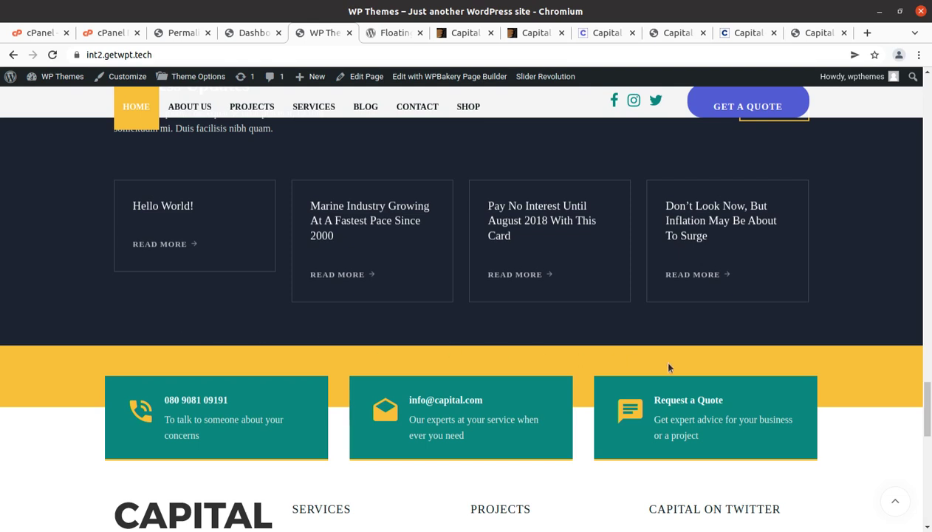
pyautogui.scroll(-2, 701, 365)
pyautogui.scroll(-2, 594, 325)
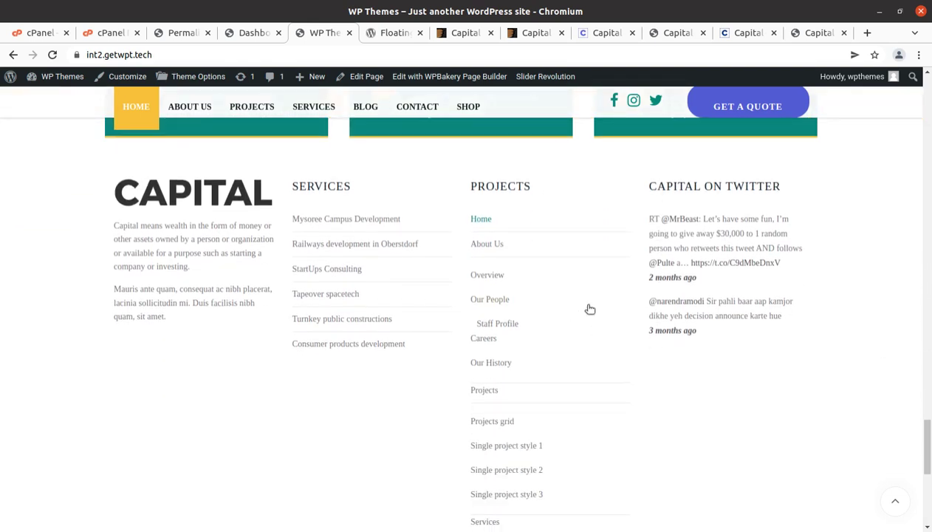
pyautogui.scroll(-1, 590, 309)
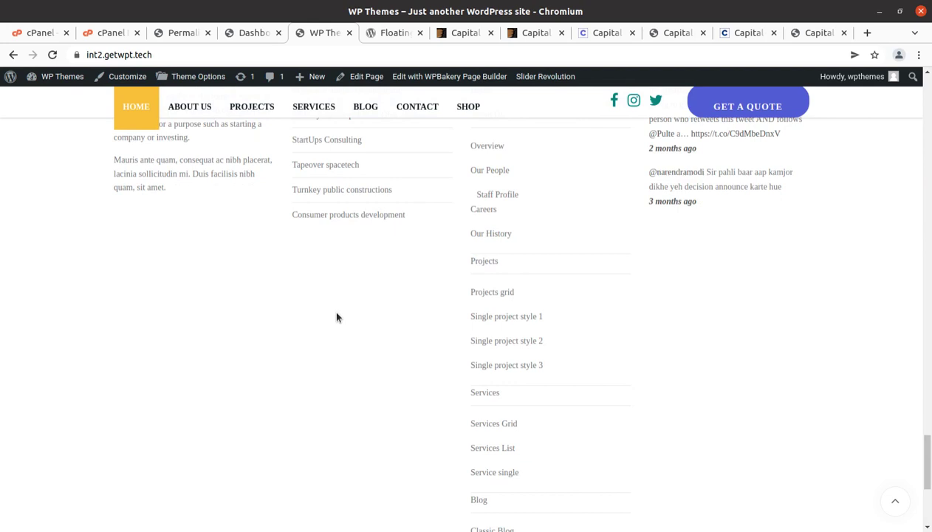
# Step: Look back over the home page from the footer up to the Capital Work Culture section
pyautogui.scroll(6, 336, 317)
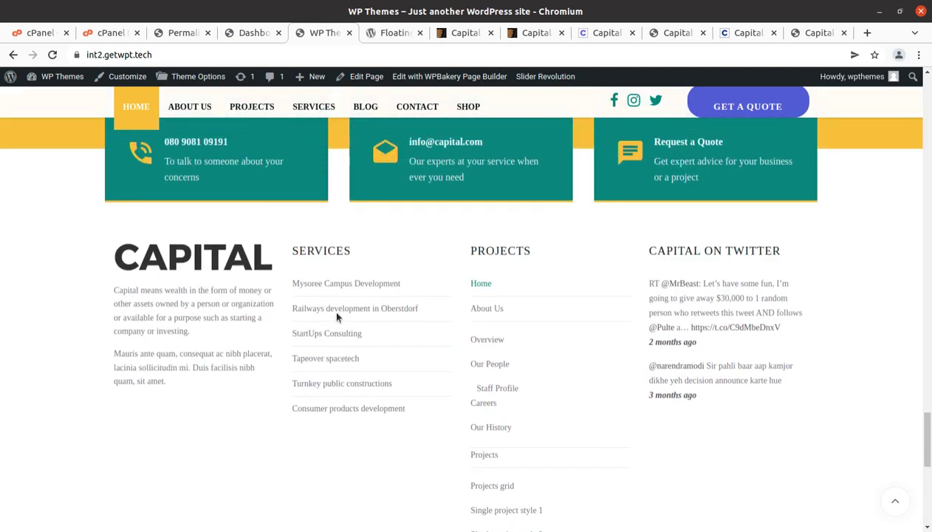
pyautogui.scroll(6, 336, 318)
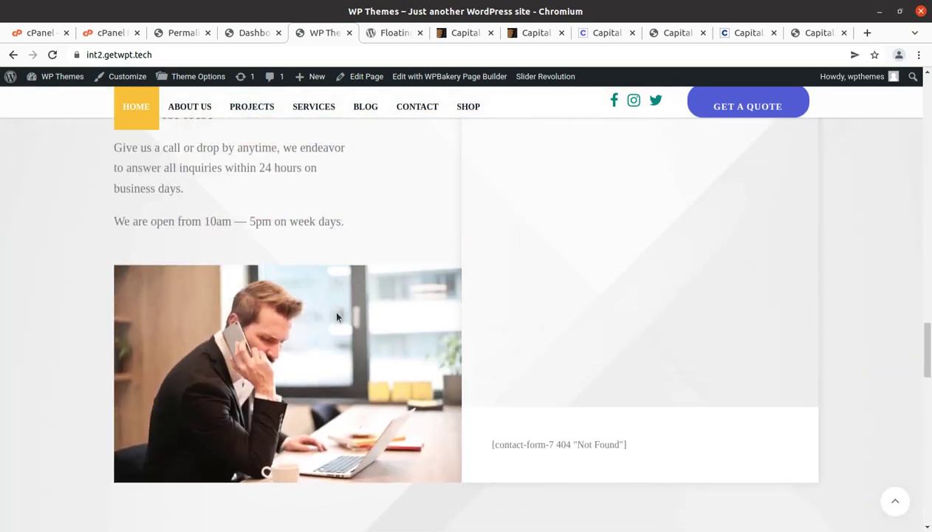
pyautogui.scroll(7, 336, 317)
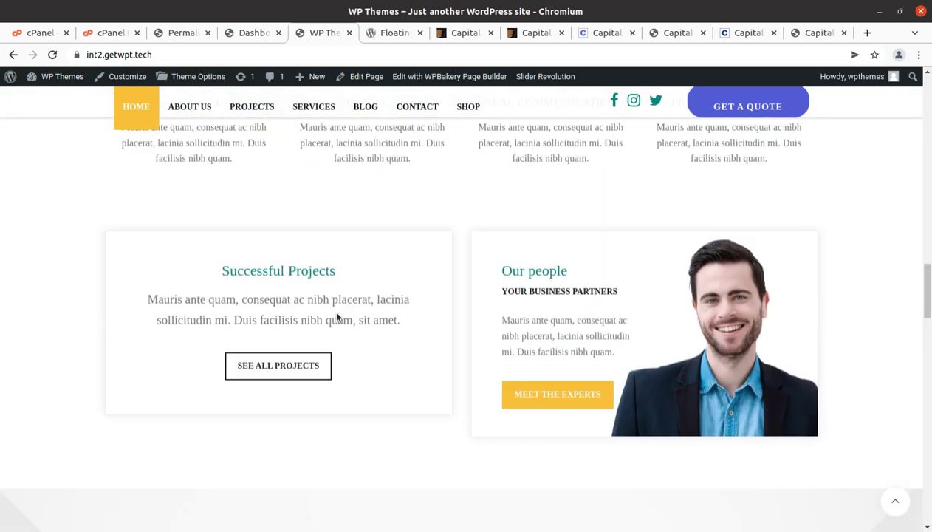
pyautogui.scroll(7, 336, 318)
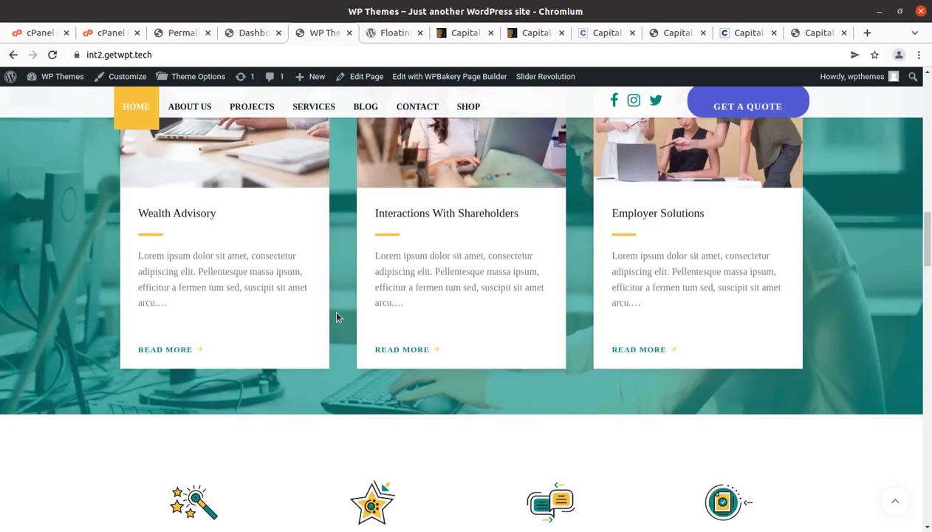
pyautogui.scroll(8, 336, 318)
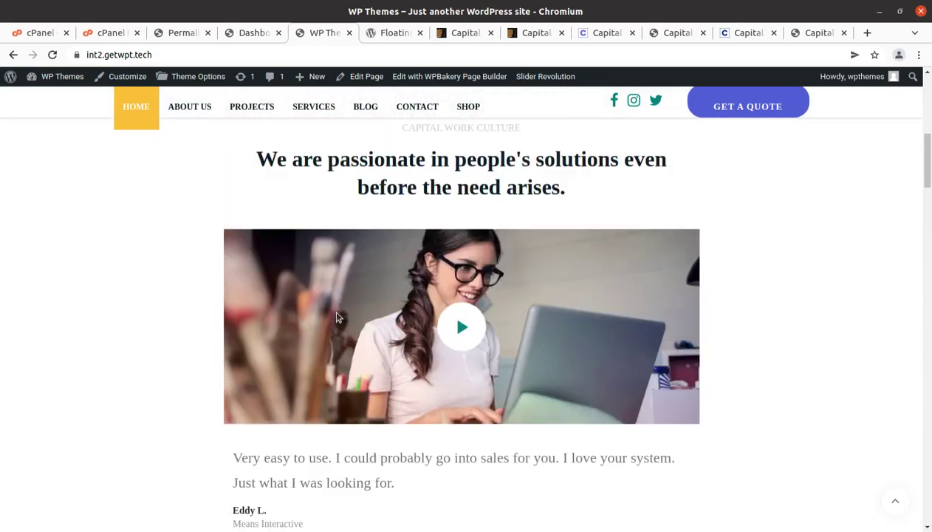